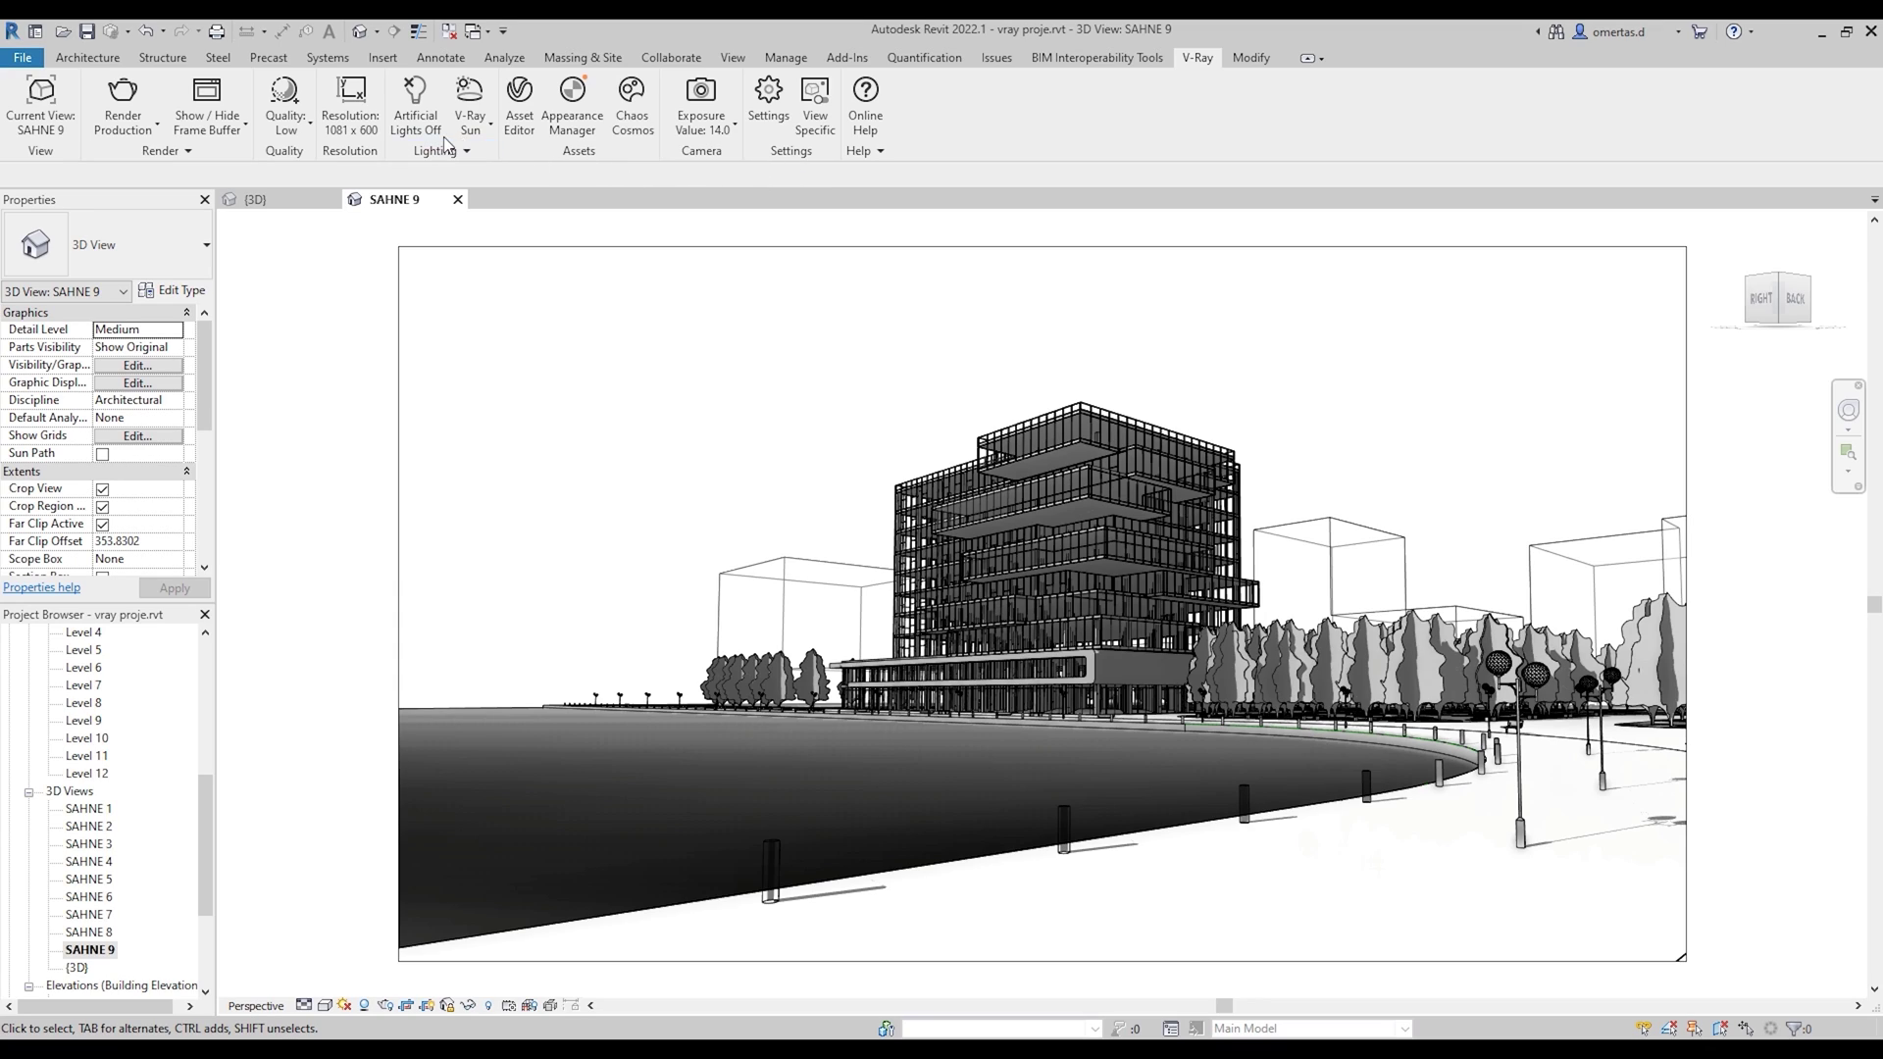
Step: Pick SAHNE 8 in V-Ray's View Selector as the current render view
left_click(36, 120)
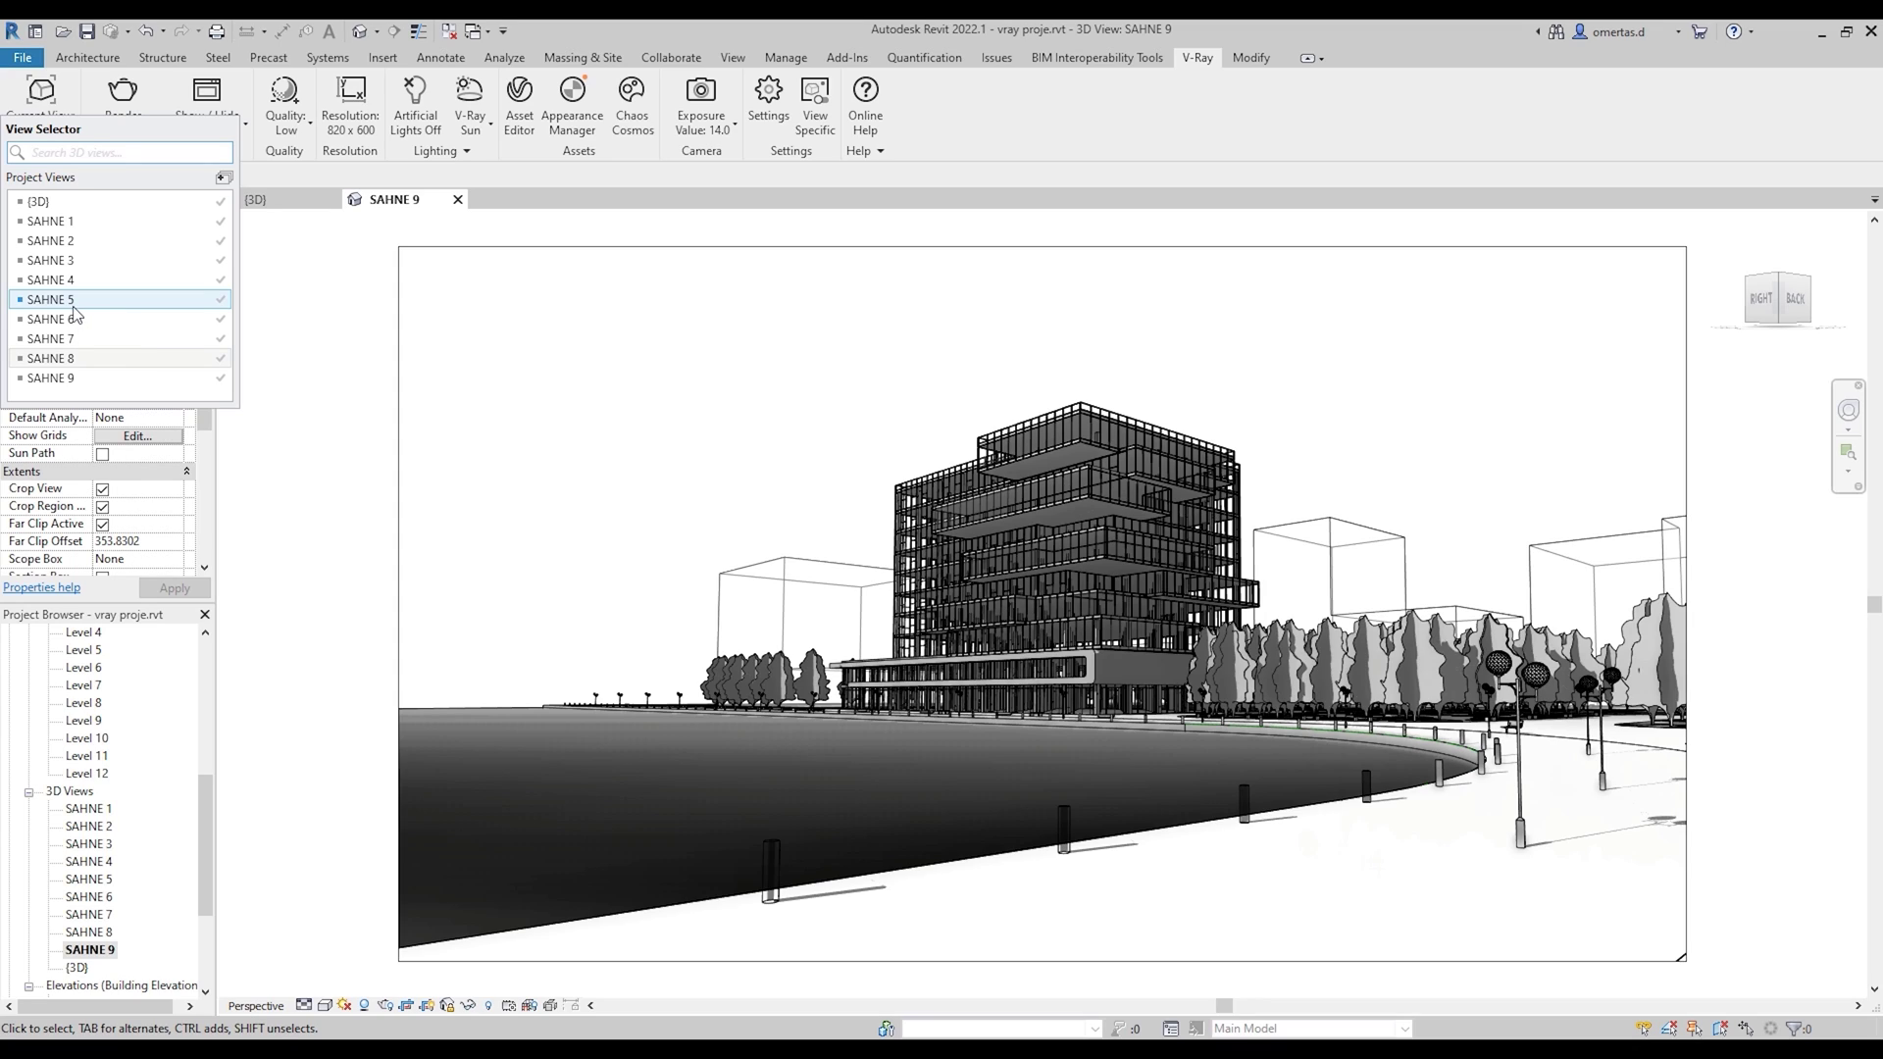
left_click(70, 358)
scroll(88, 844, "down", 1)
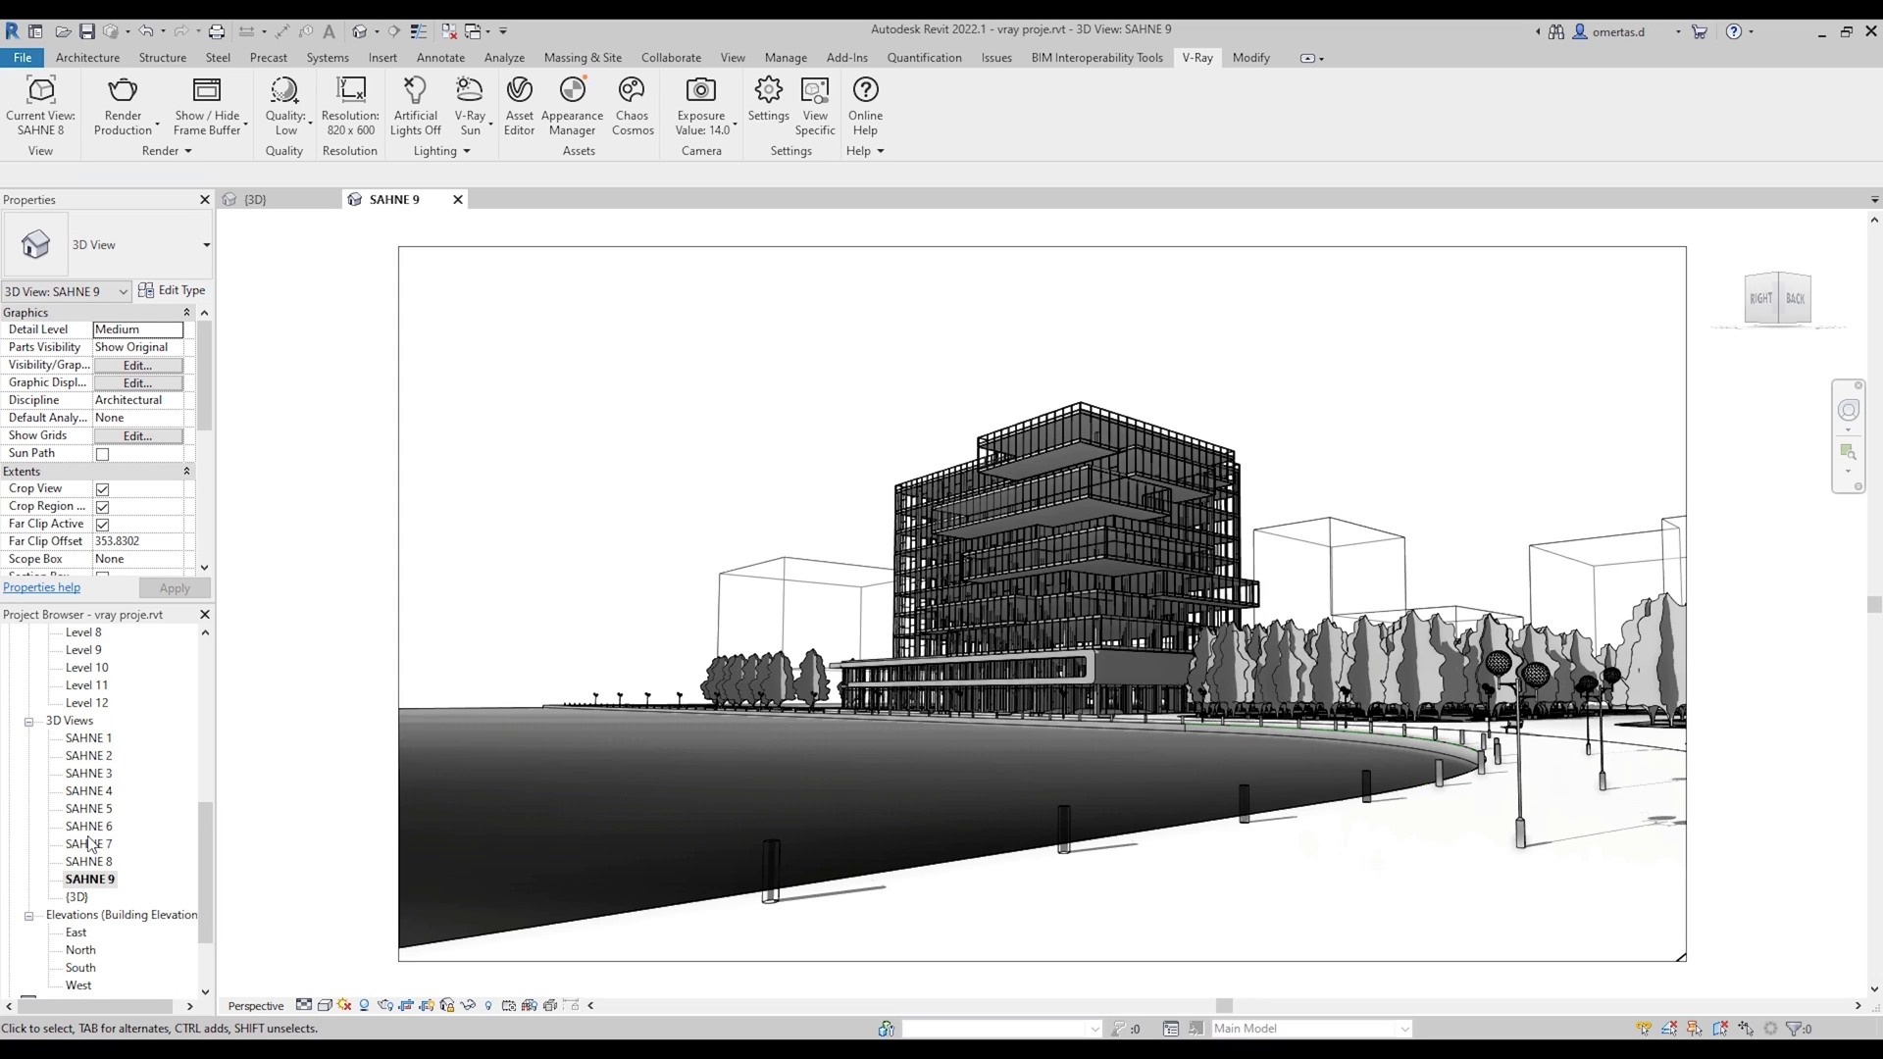
scroll(90, 841, "down", 1)
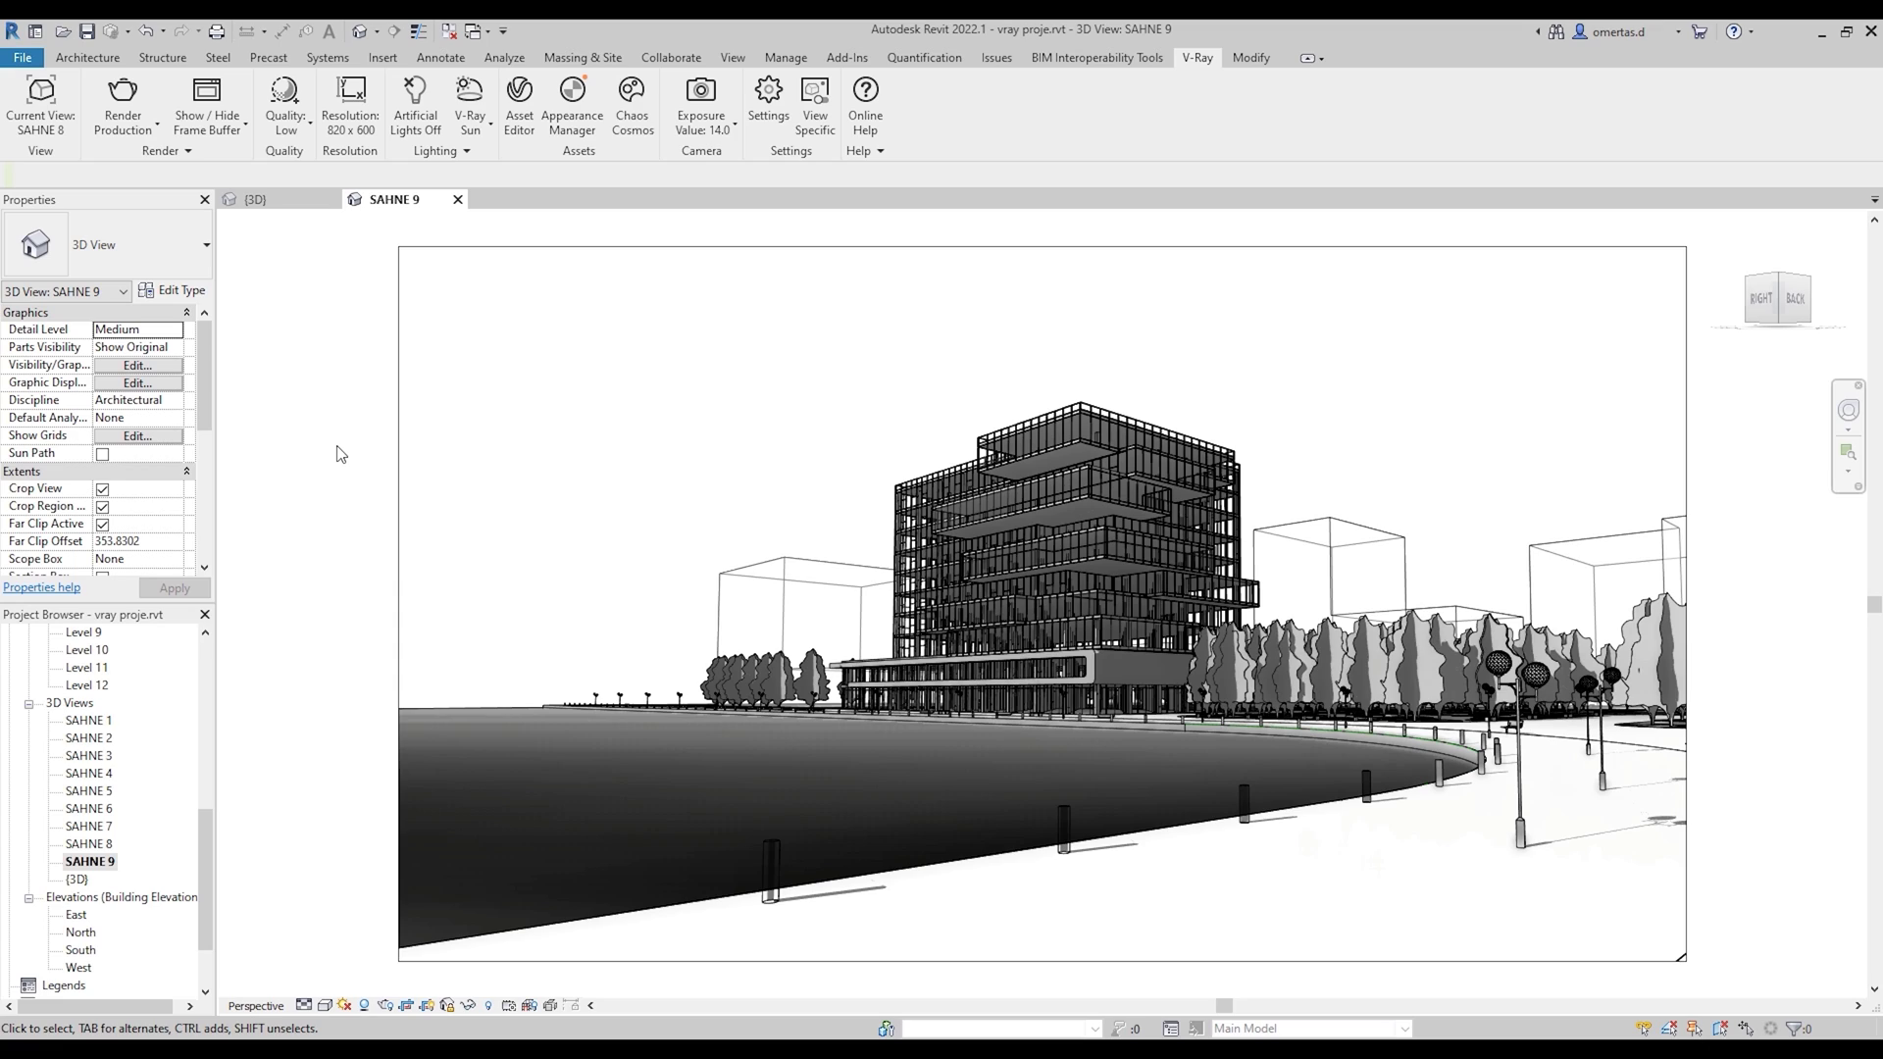
Step: Add a new Generic V-Ray material in the Asset Editor
left_click(519, 126)
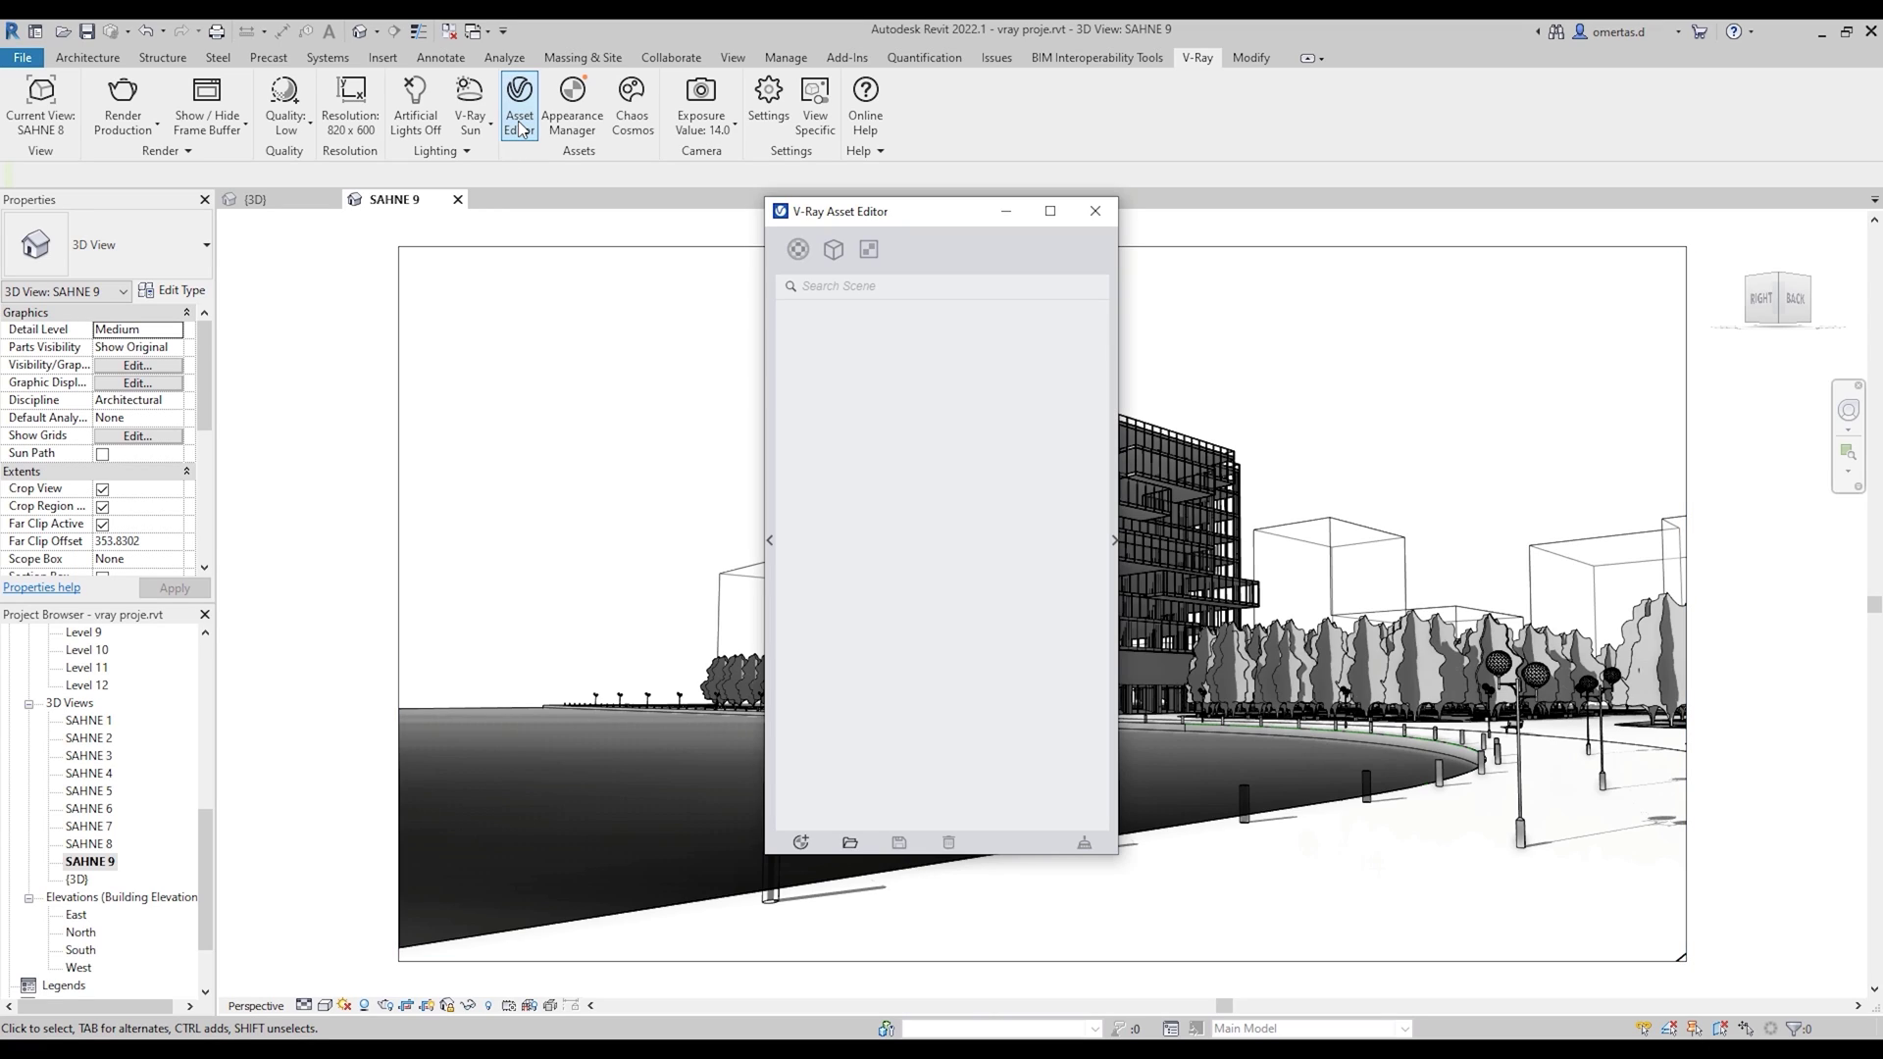
left_click(800, 247)
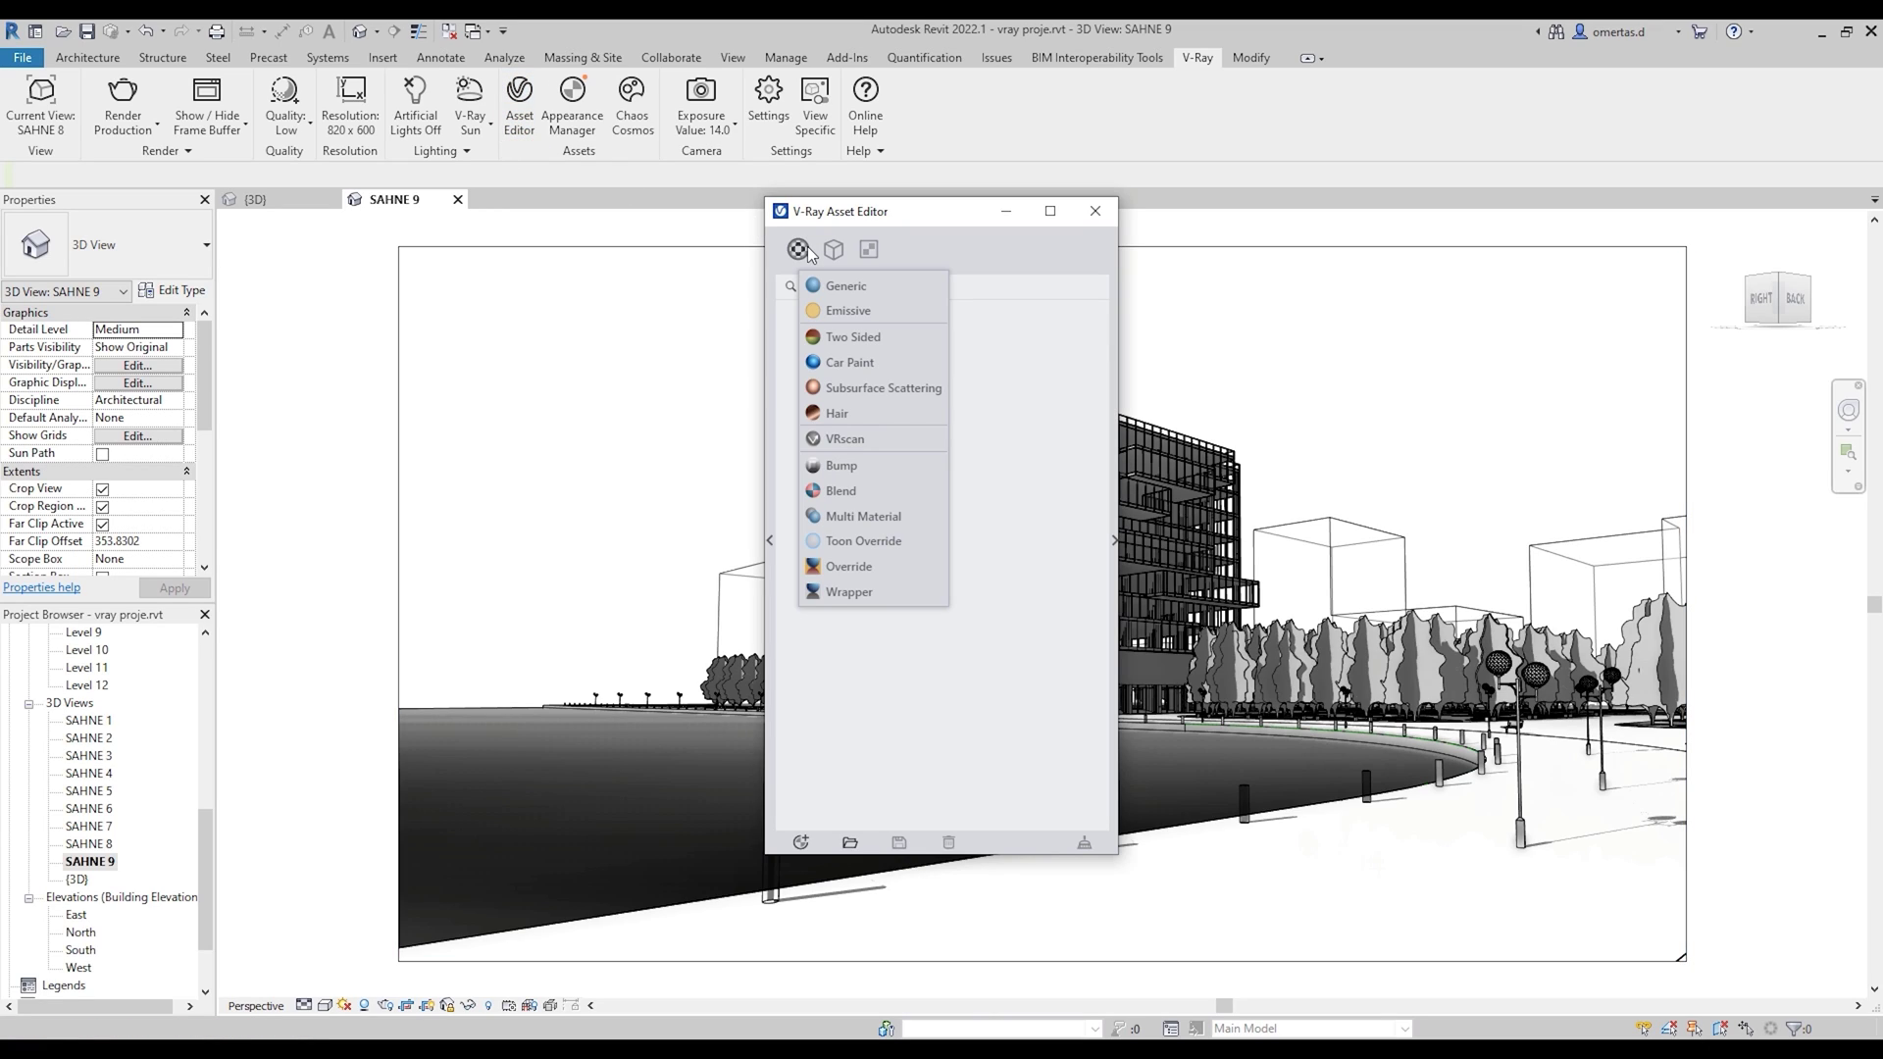
left_click(837, 287)
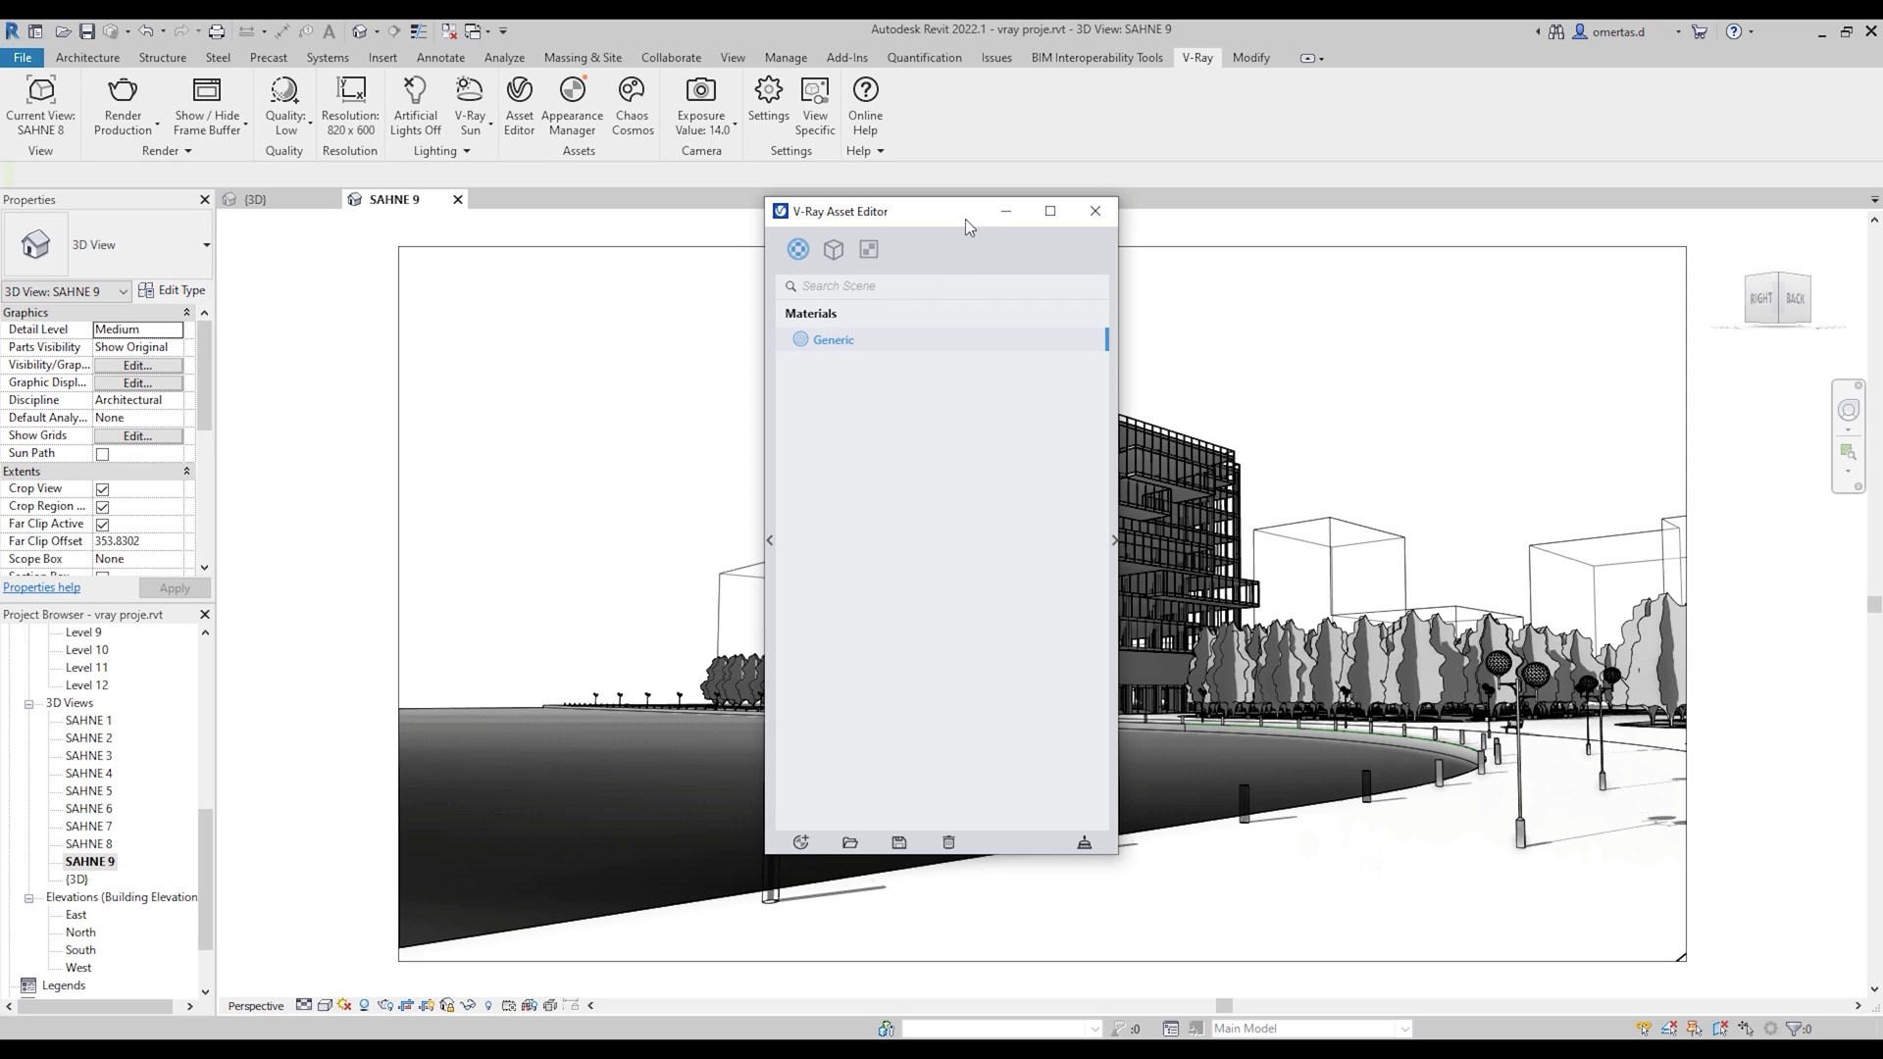
left_click(1095, 211)
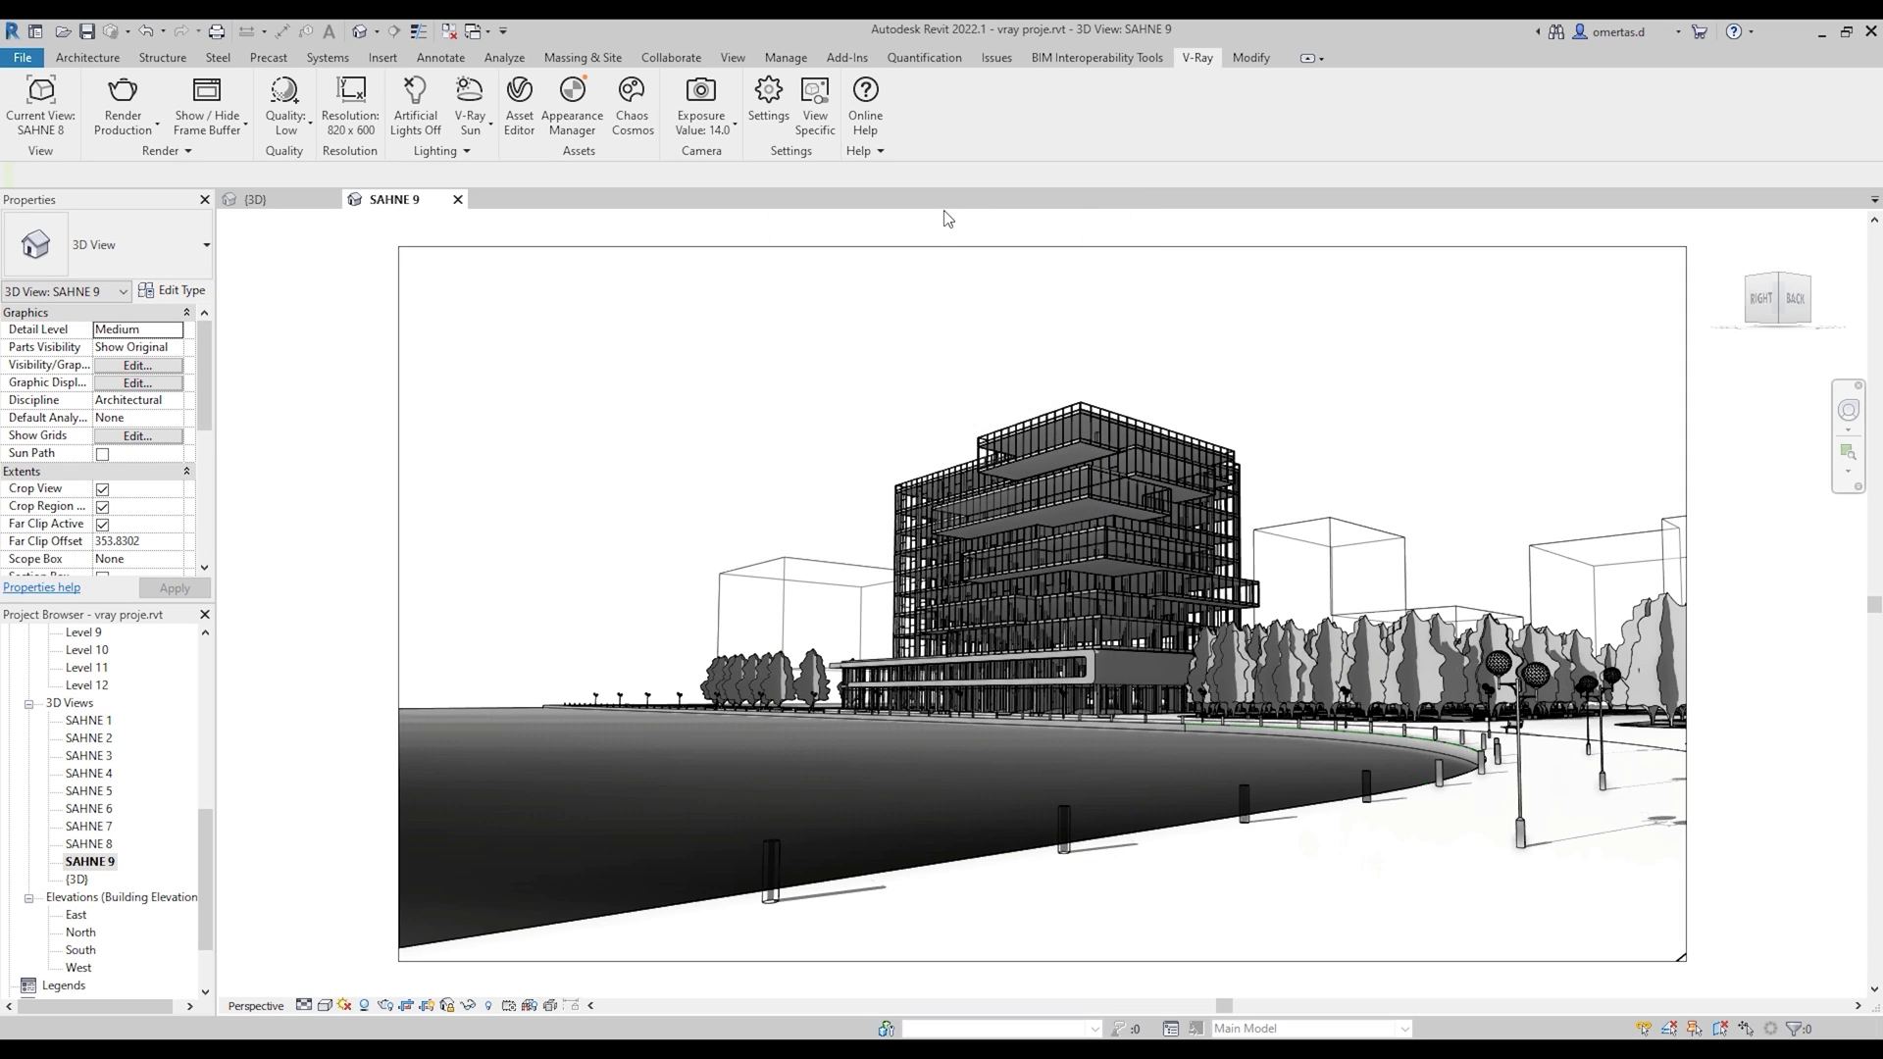
Step: Set the Opaque and RPCs Color global overrides to the Generic material
left_click(582, 121)
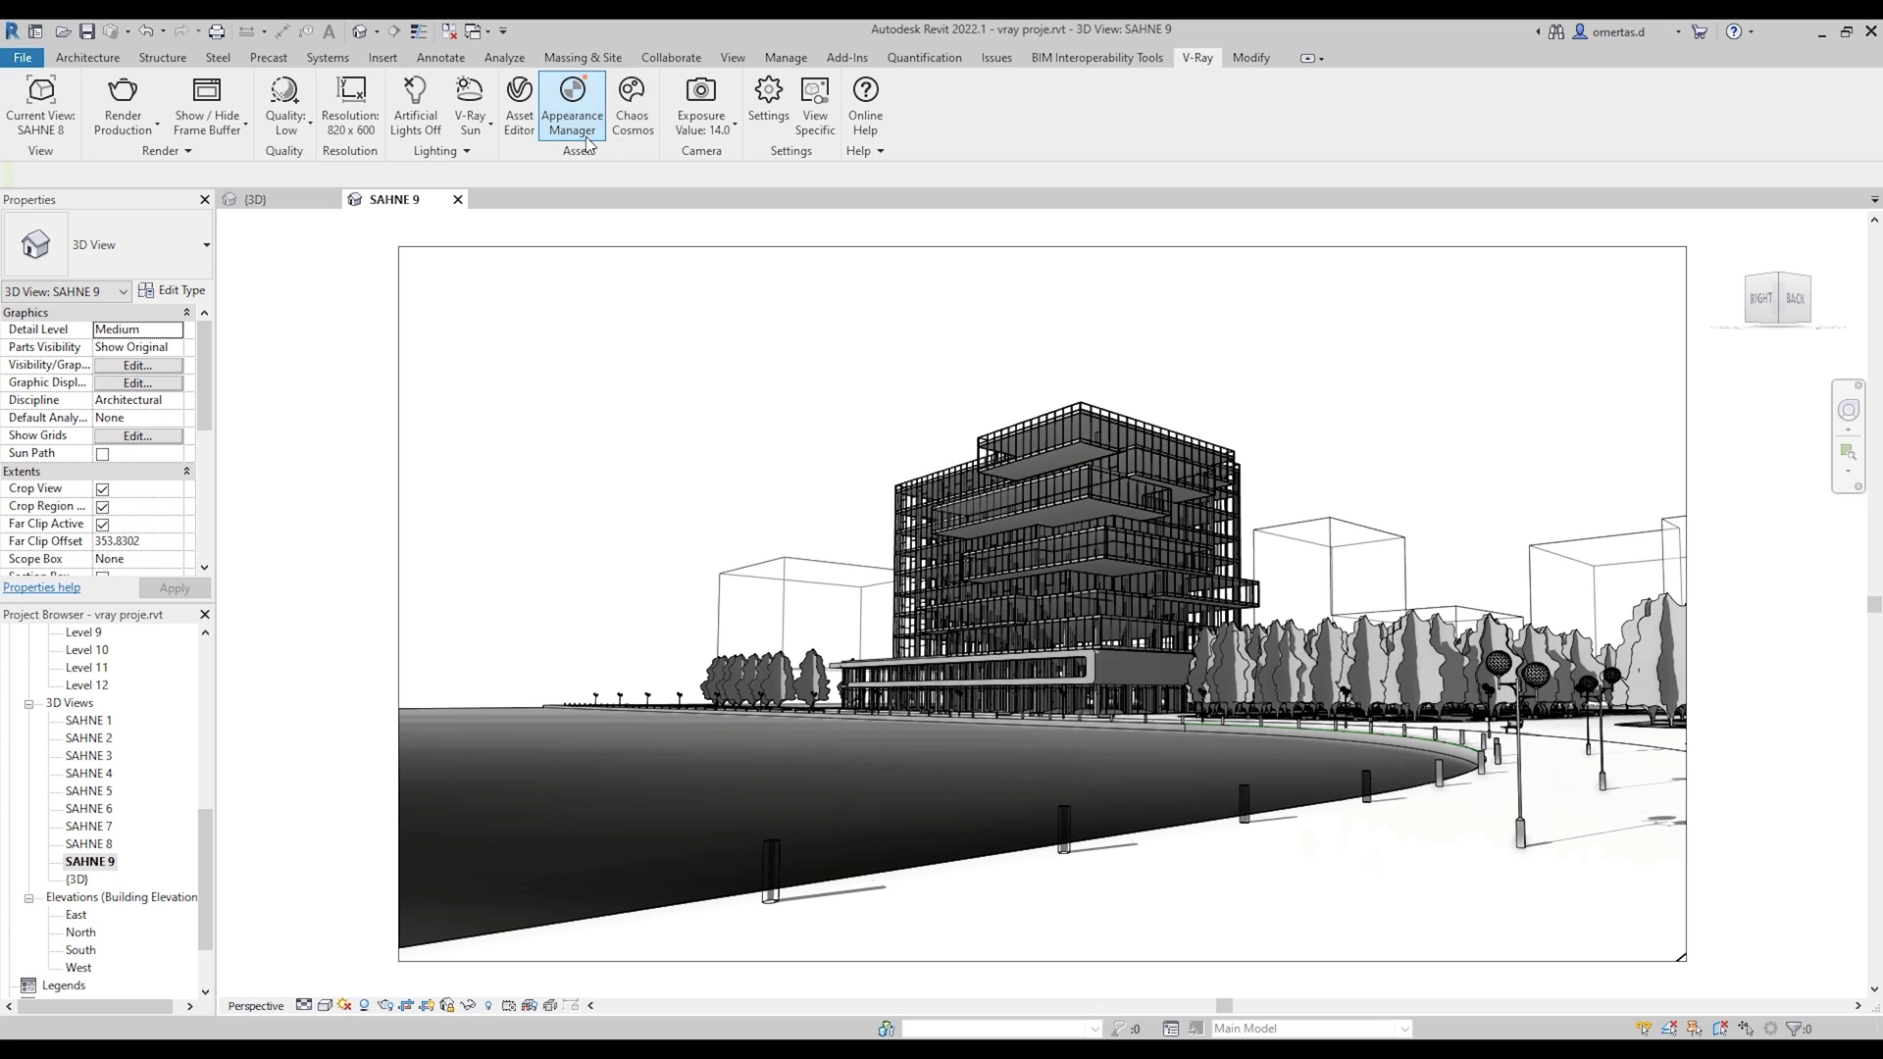
left_click(934, 255)
left_click(1119, 312)
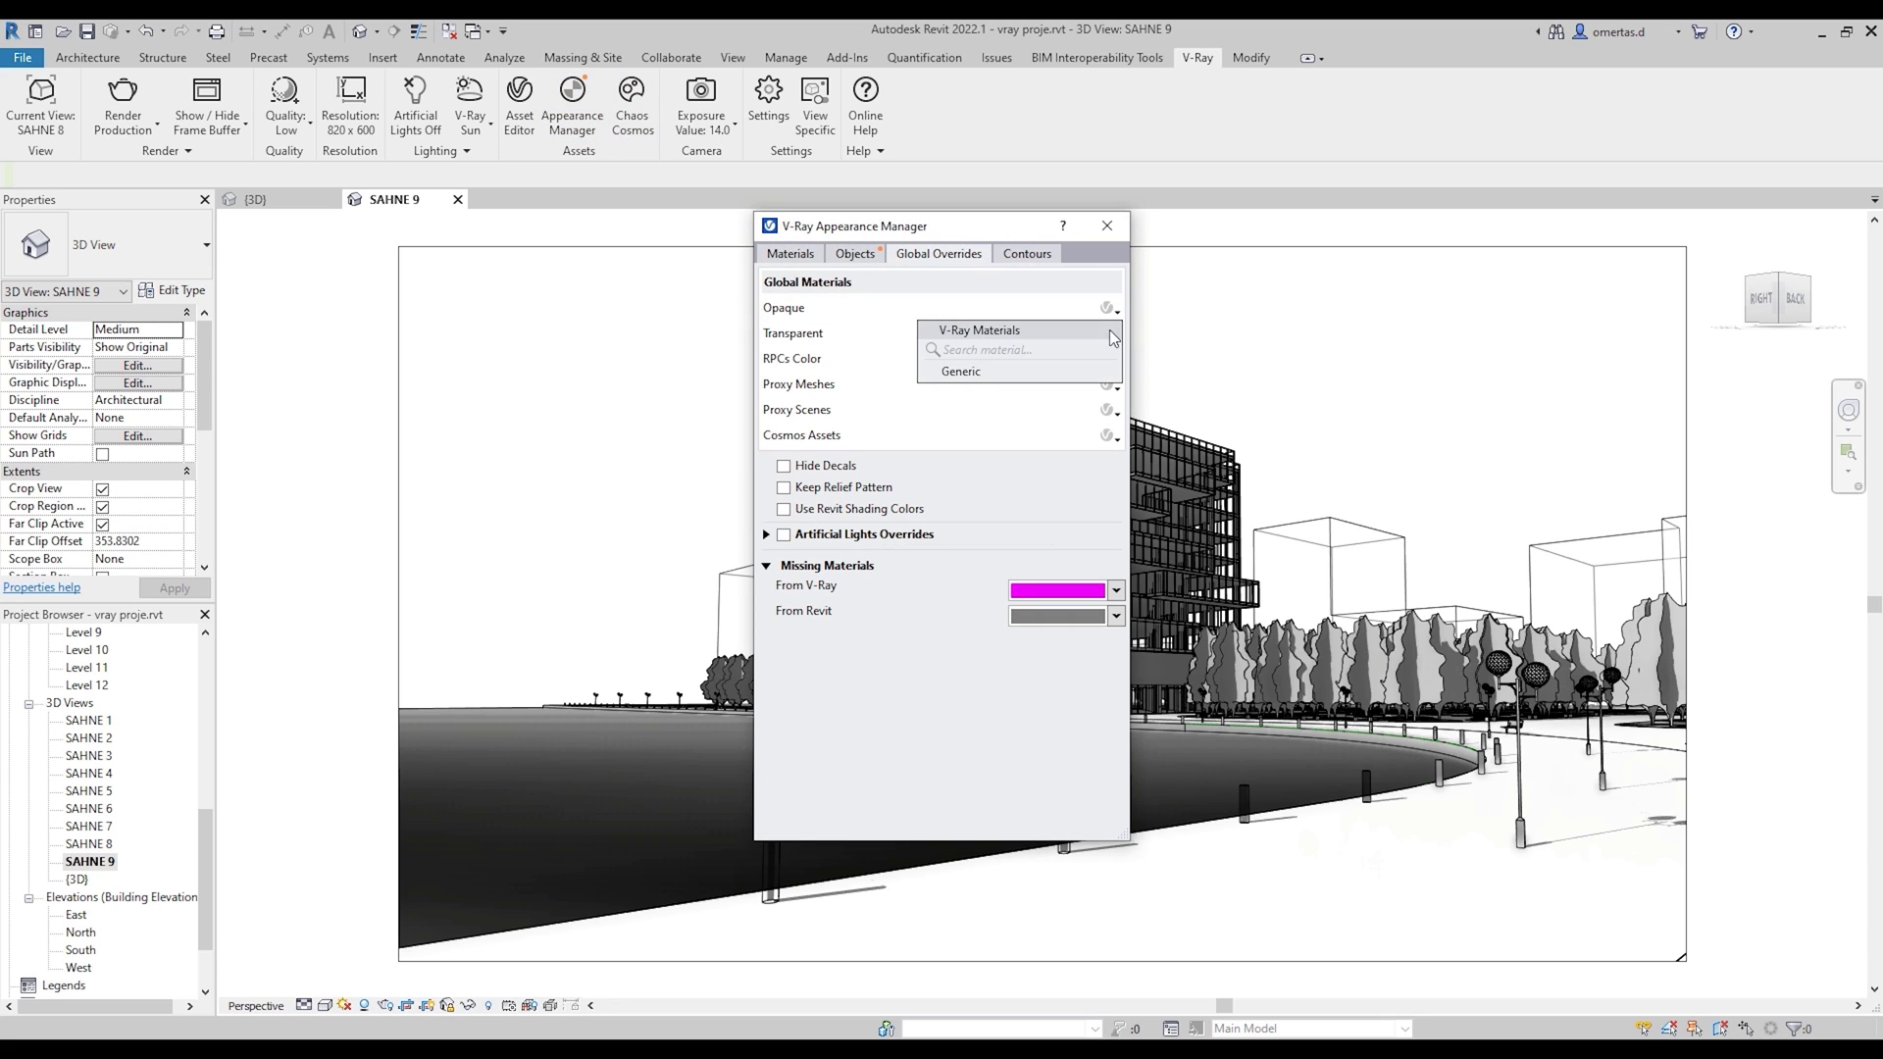
left_click(971, 371)
left_click(1119, 363)
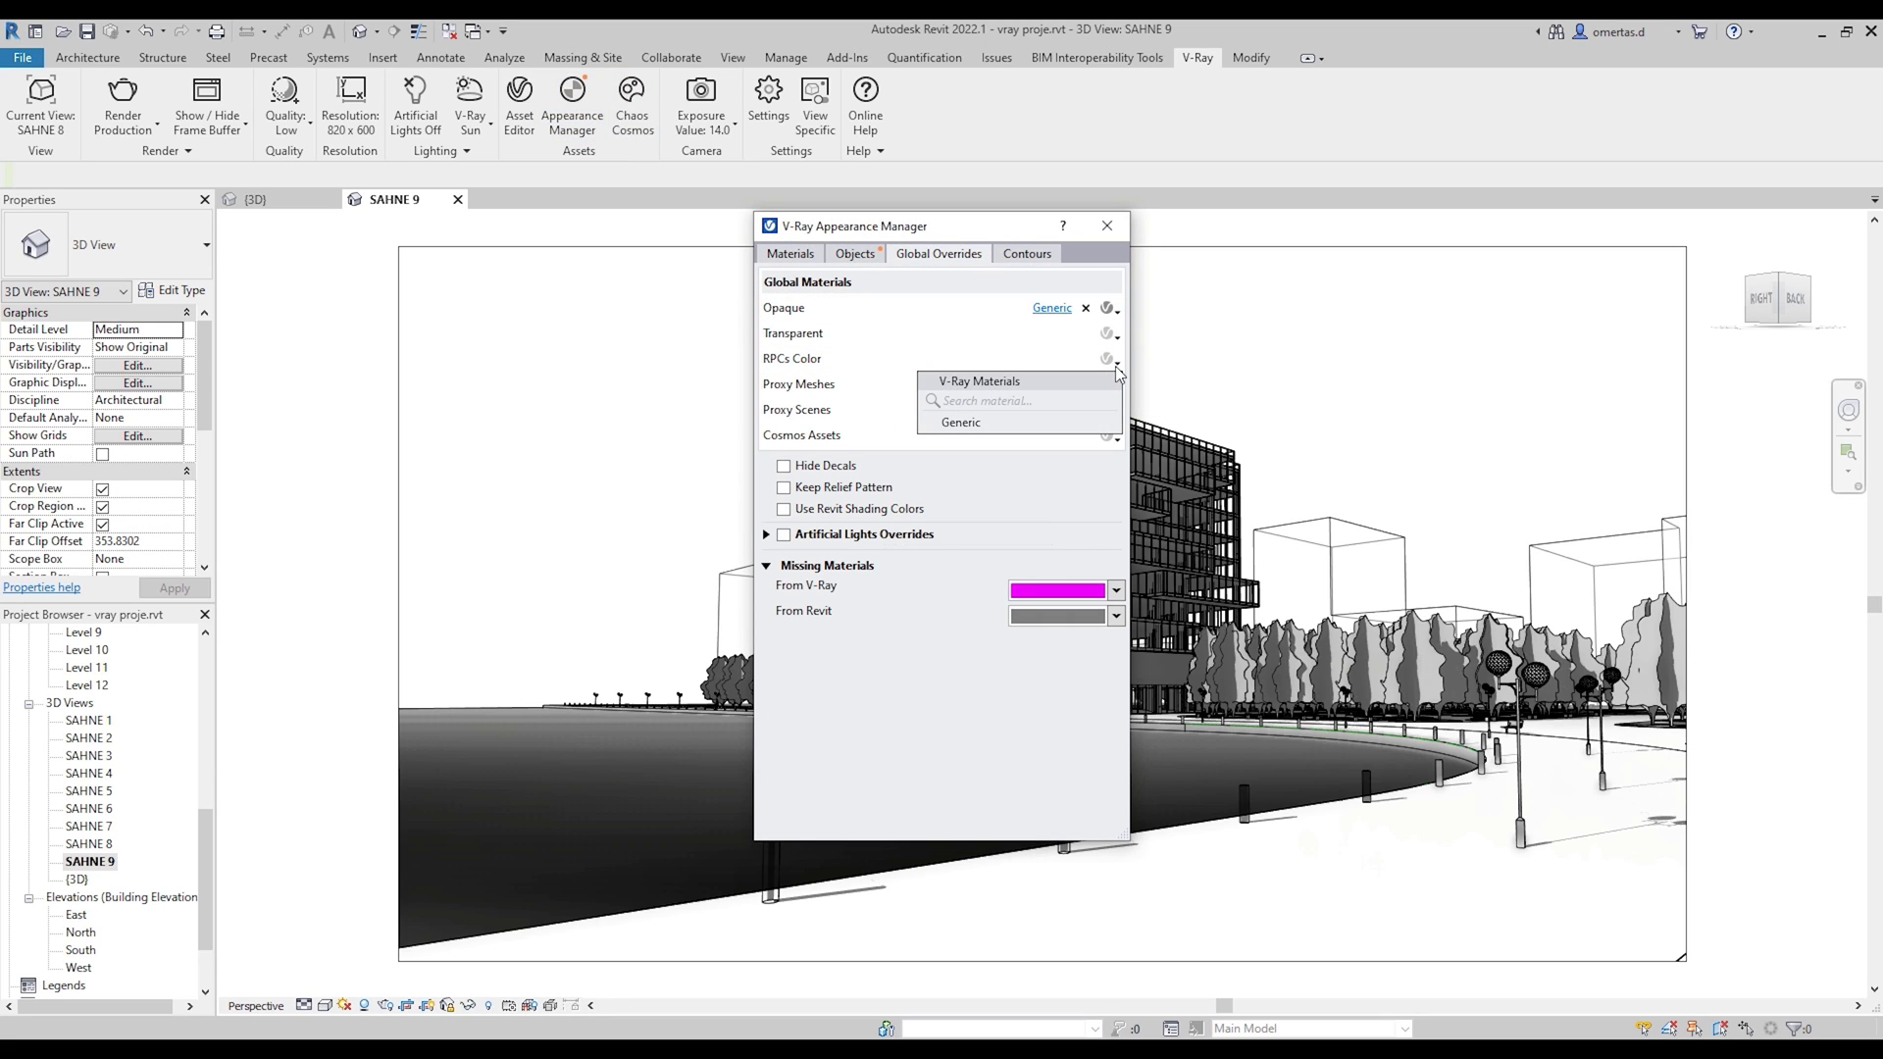
left_click(1107, 423)
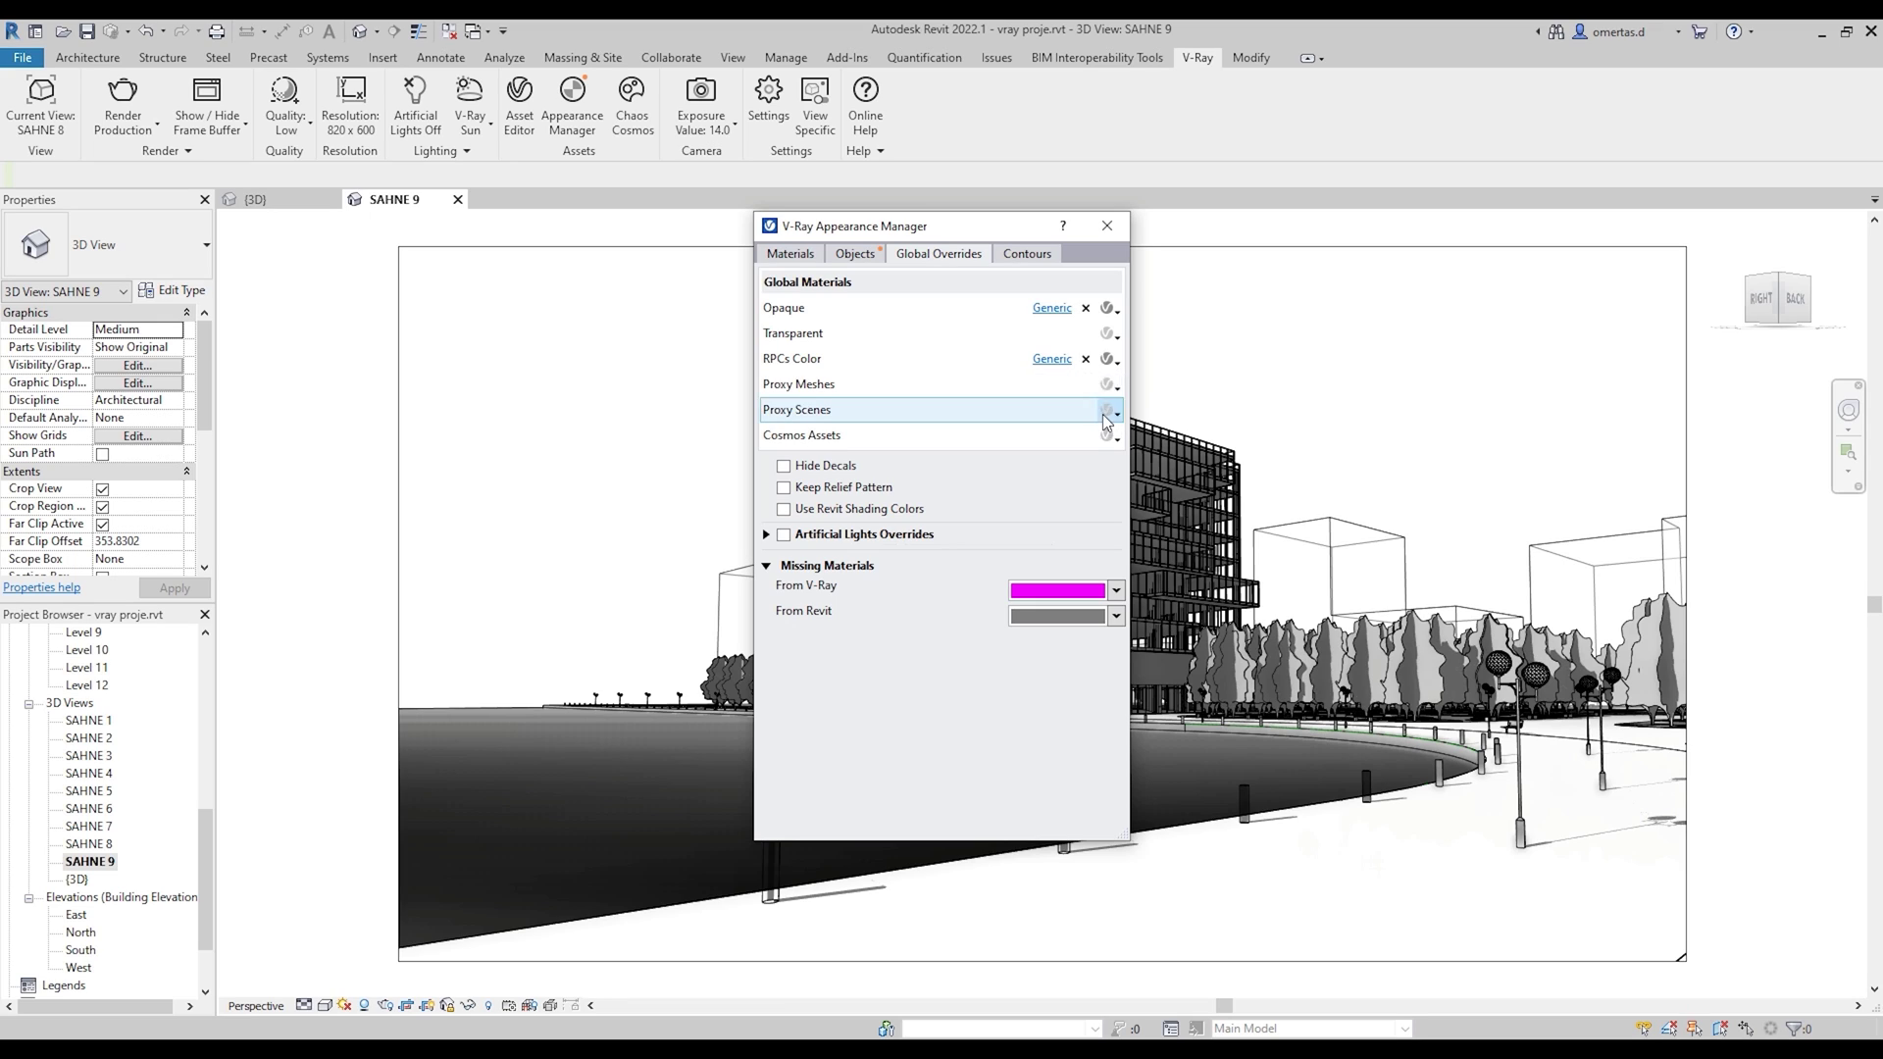
left_click(1107, 225)
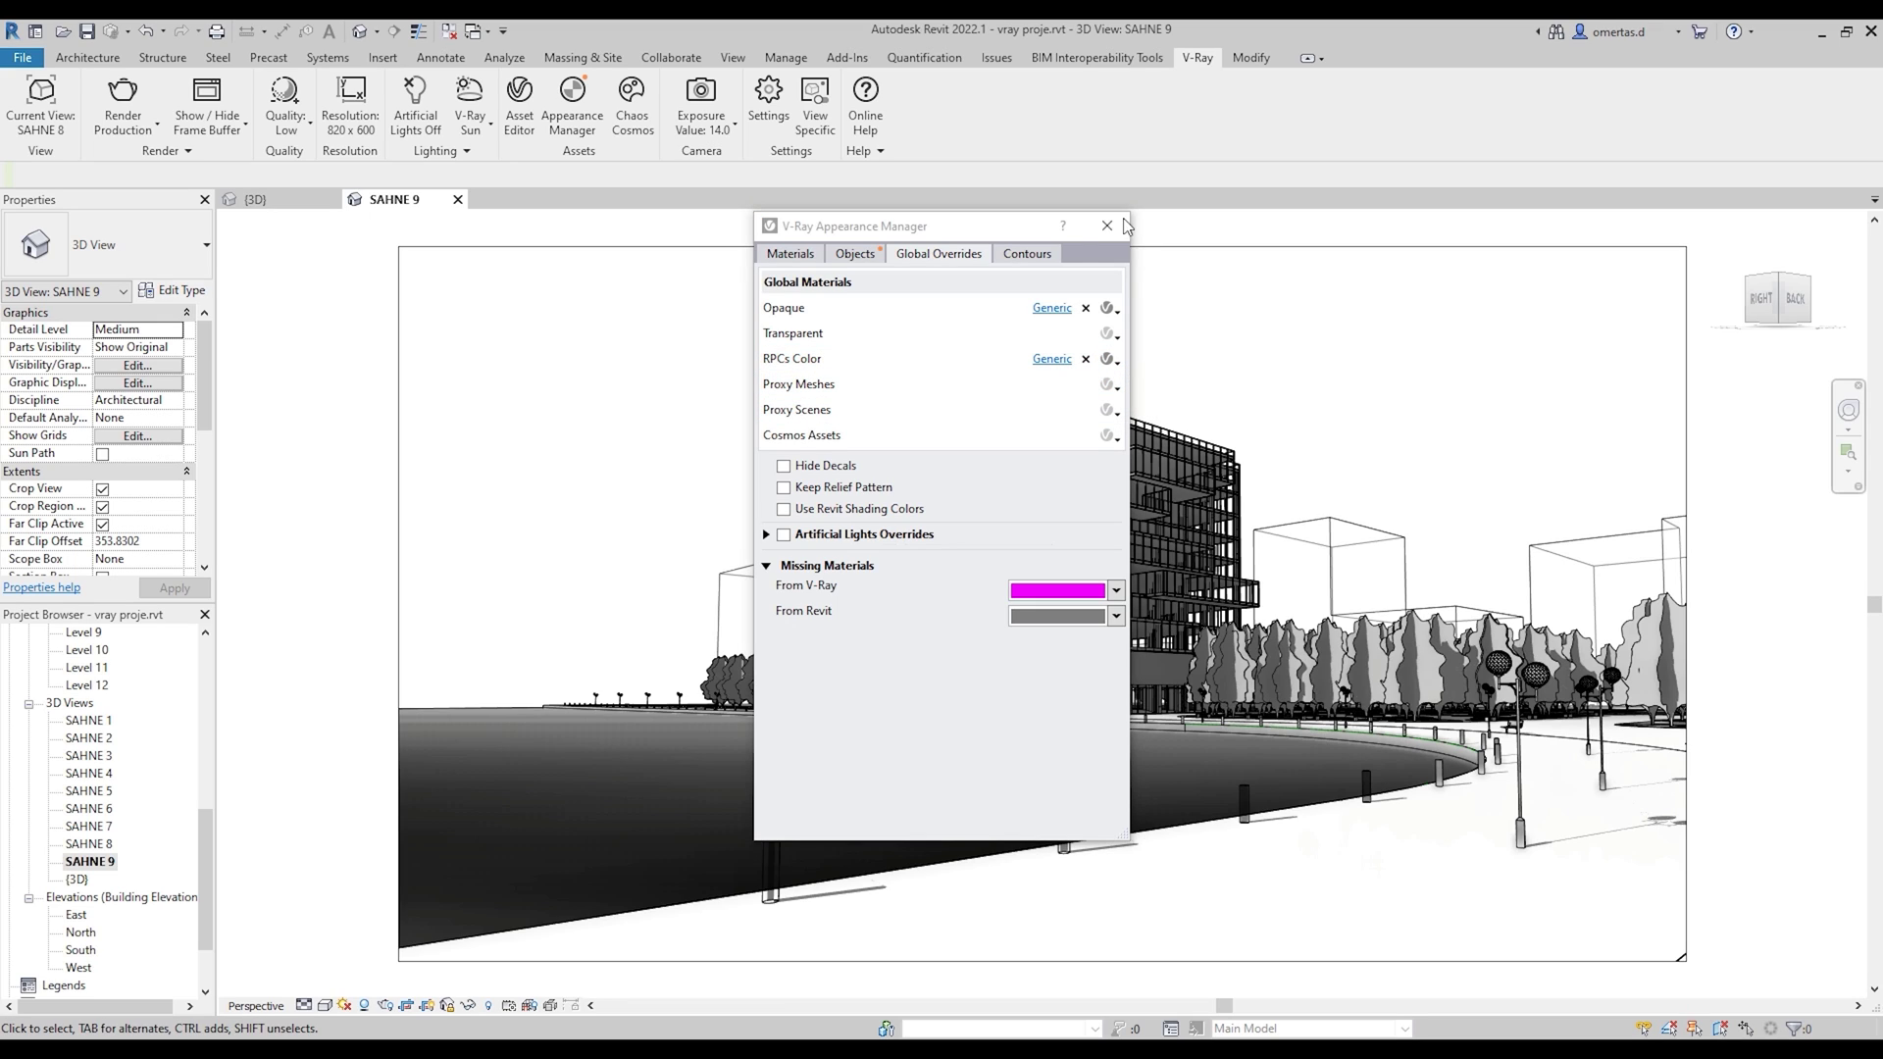
Step: Select SAHNE 9 as the render view and start a V-Ray production render
left_click(40, 128)
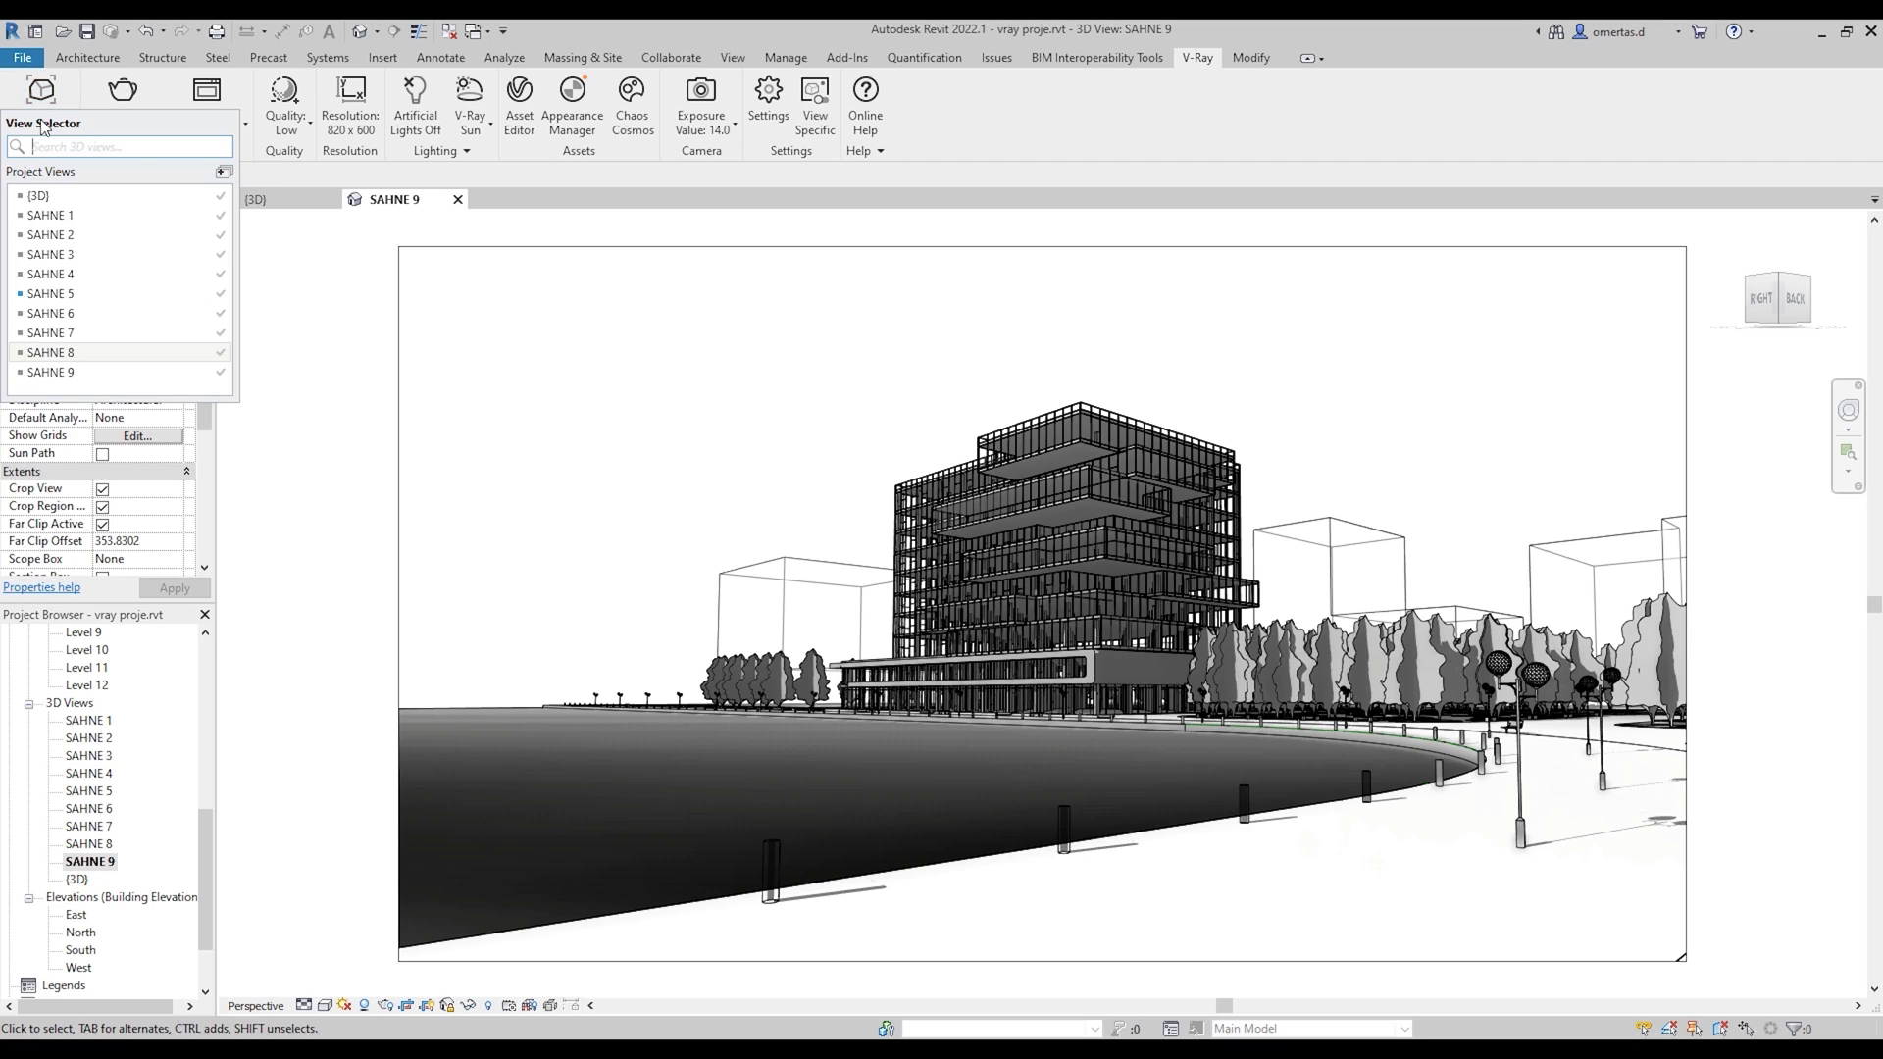
left_click(93, 378)
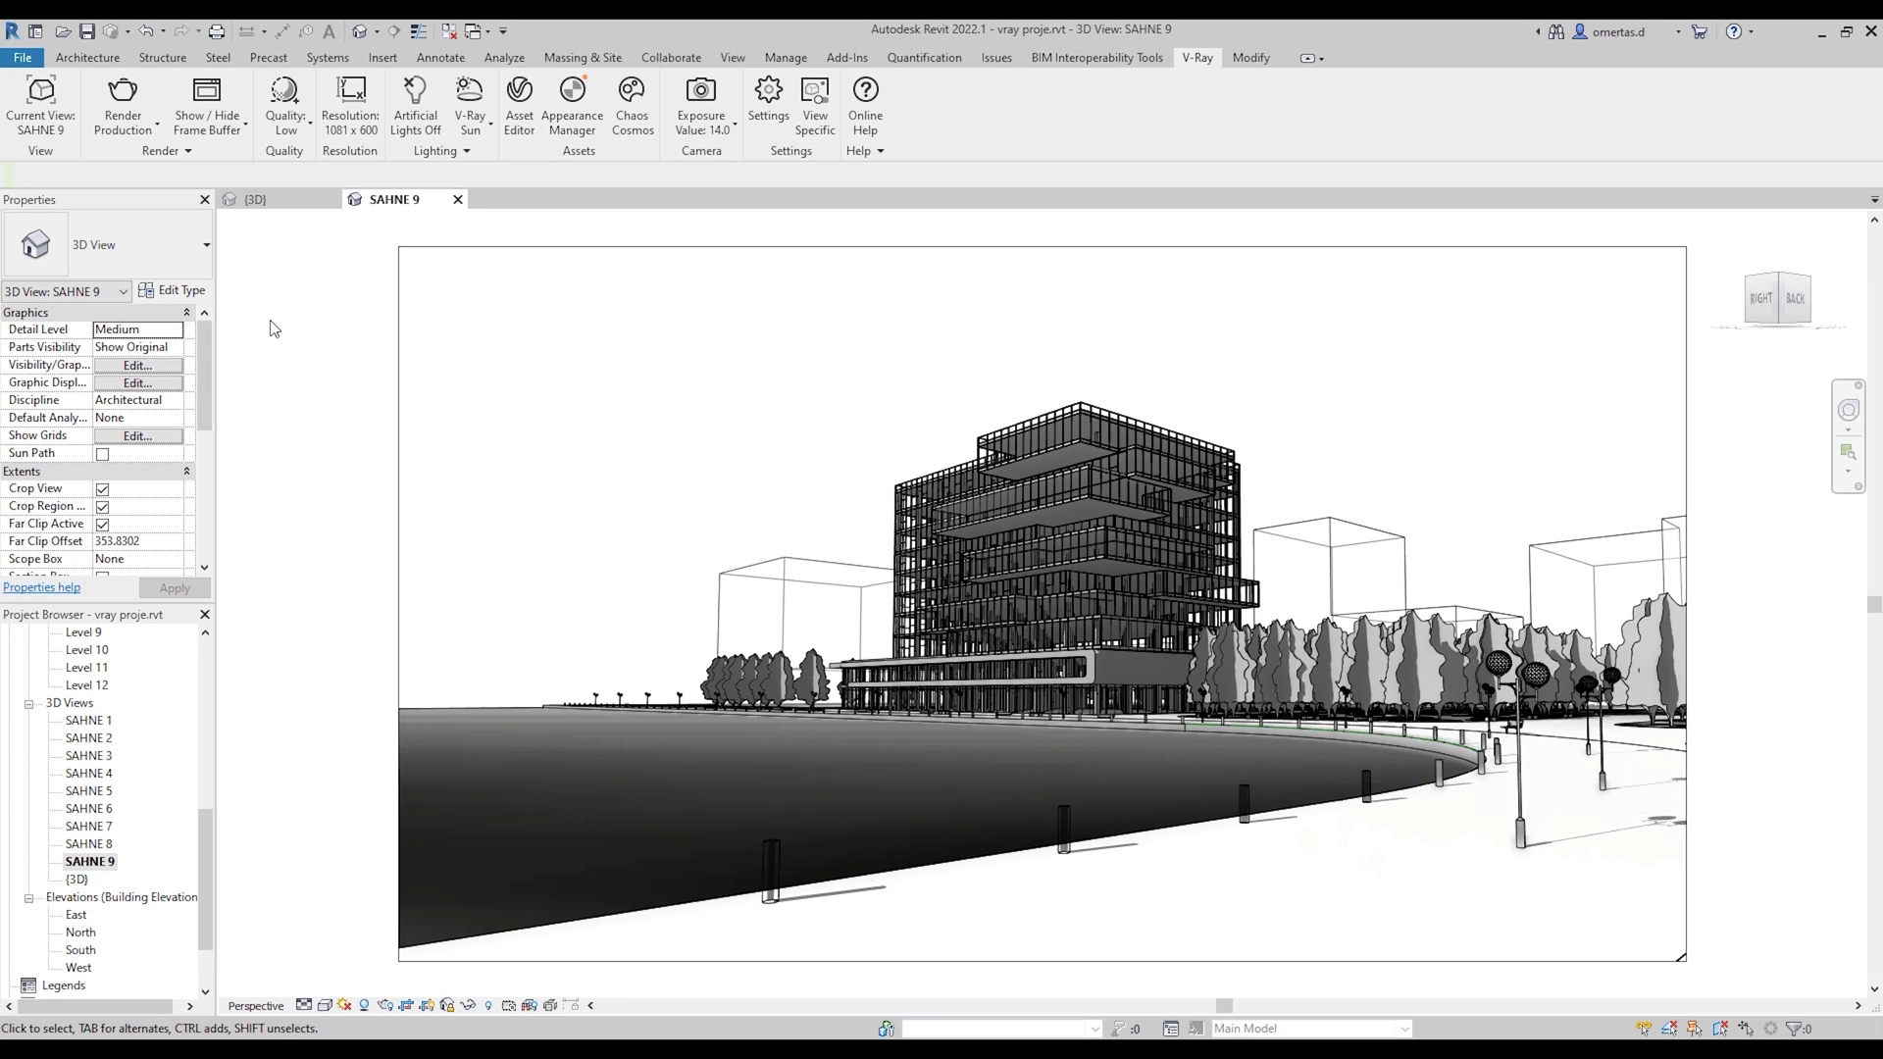
left_click(122, 98)
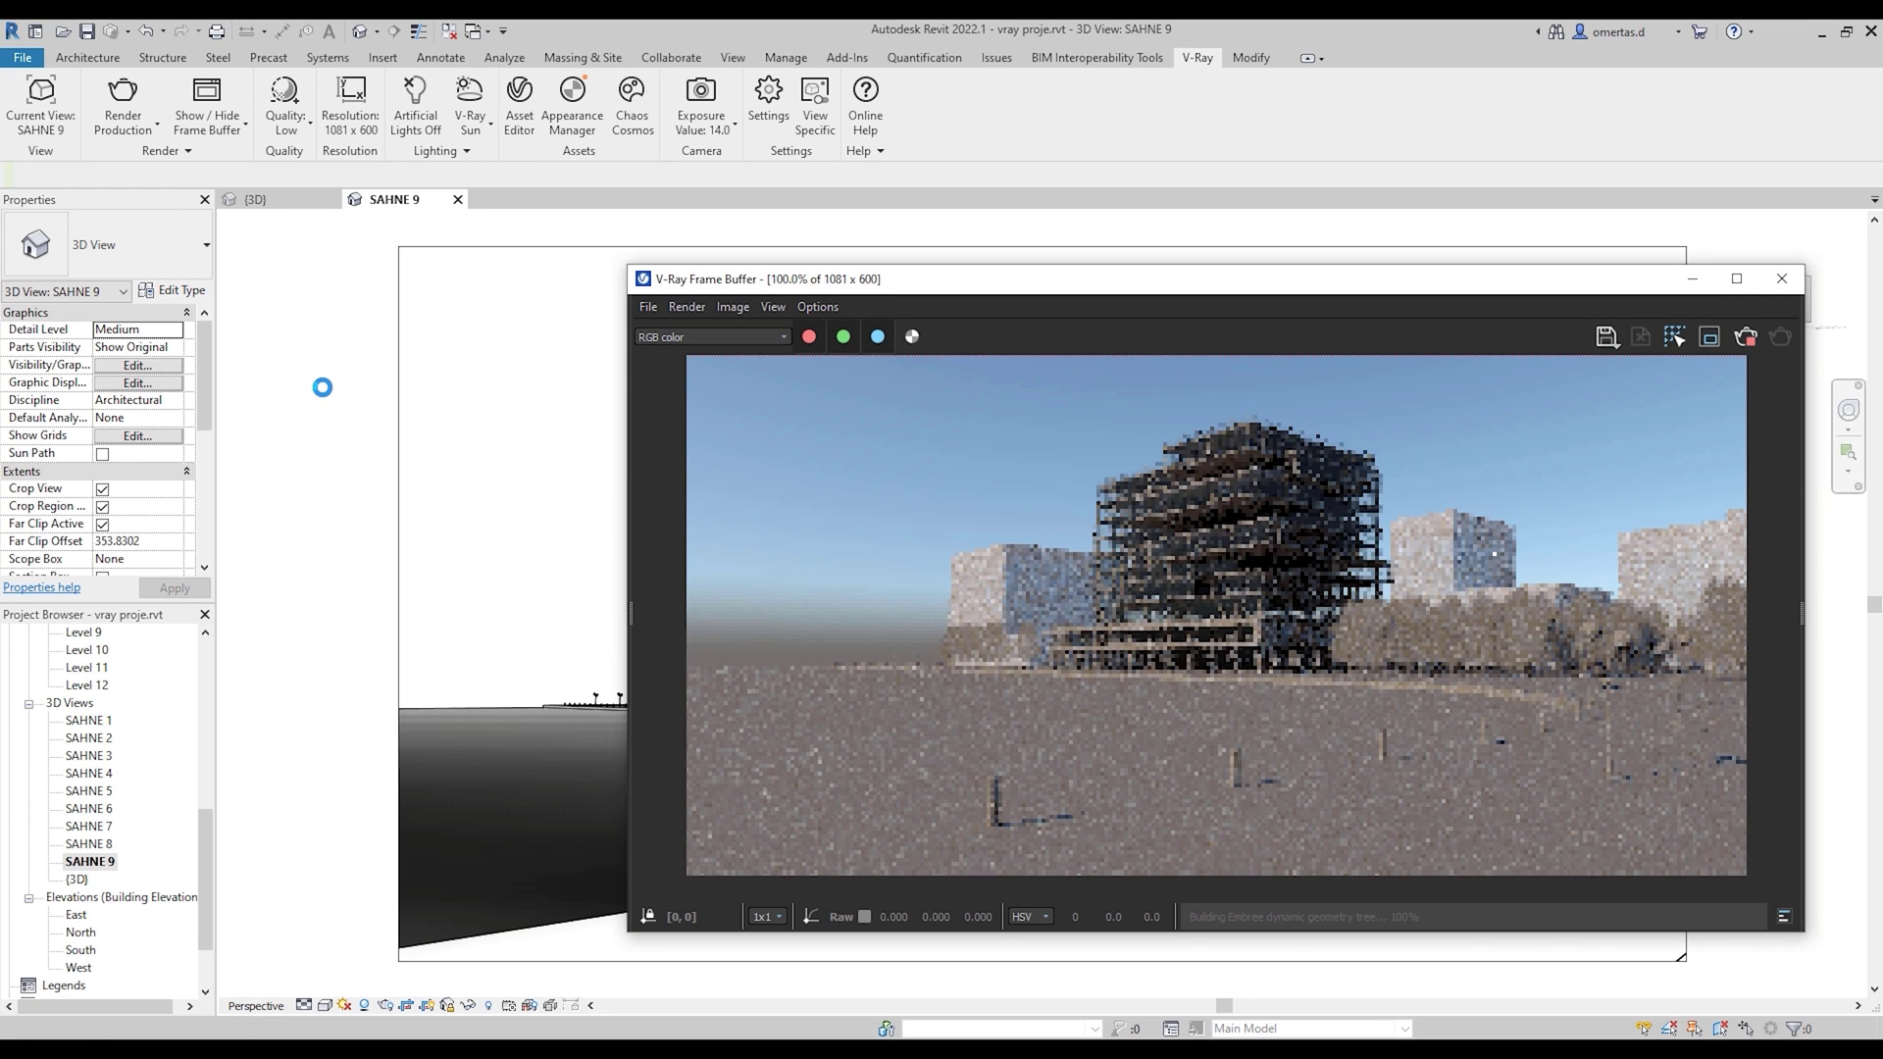
Step: Keep render quality at Low, let the SAHNE 9 render finish, then close the frame buffer
left_click(298, 130)
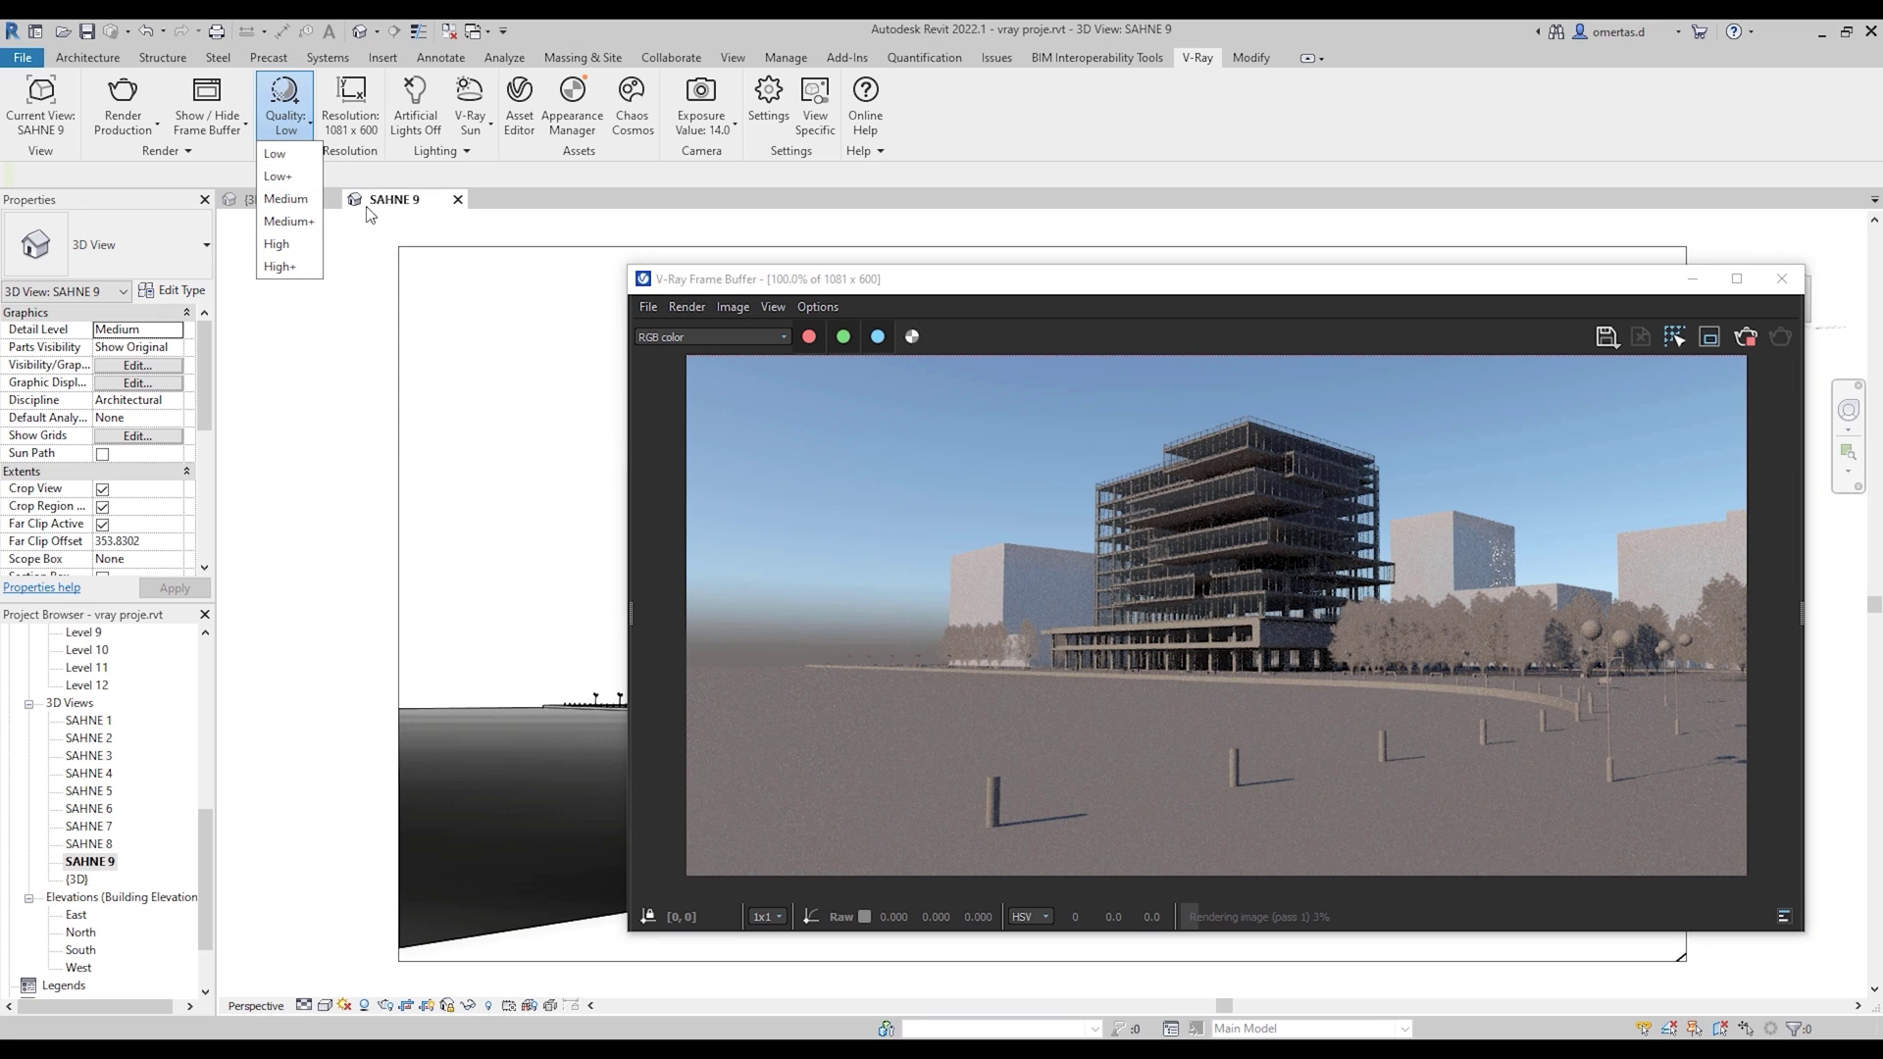
left_click(804, 291)
left_click_drag(742, 282, 469, 243)
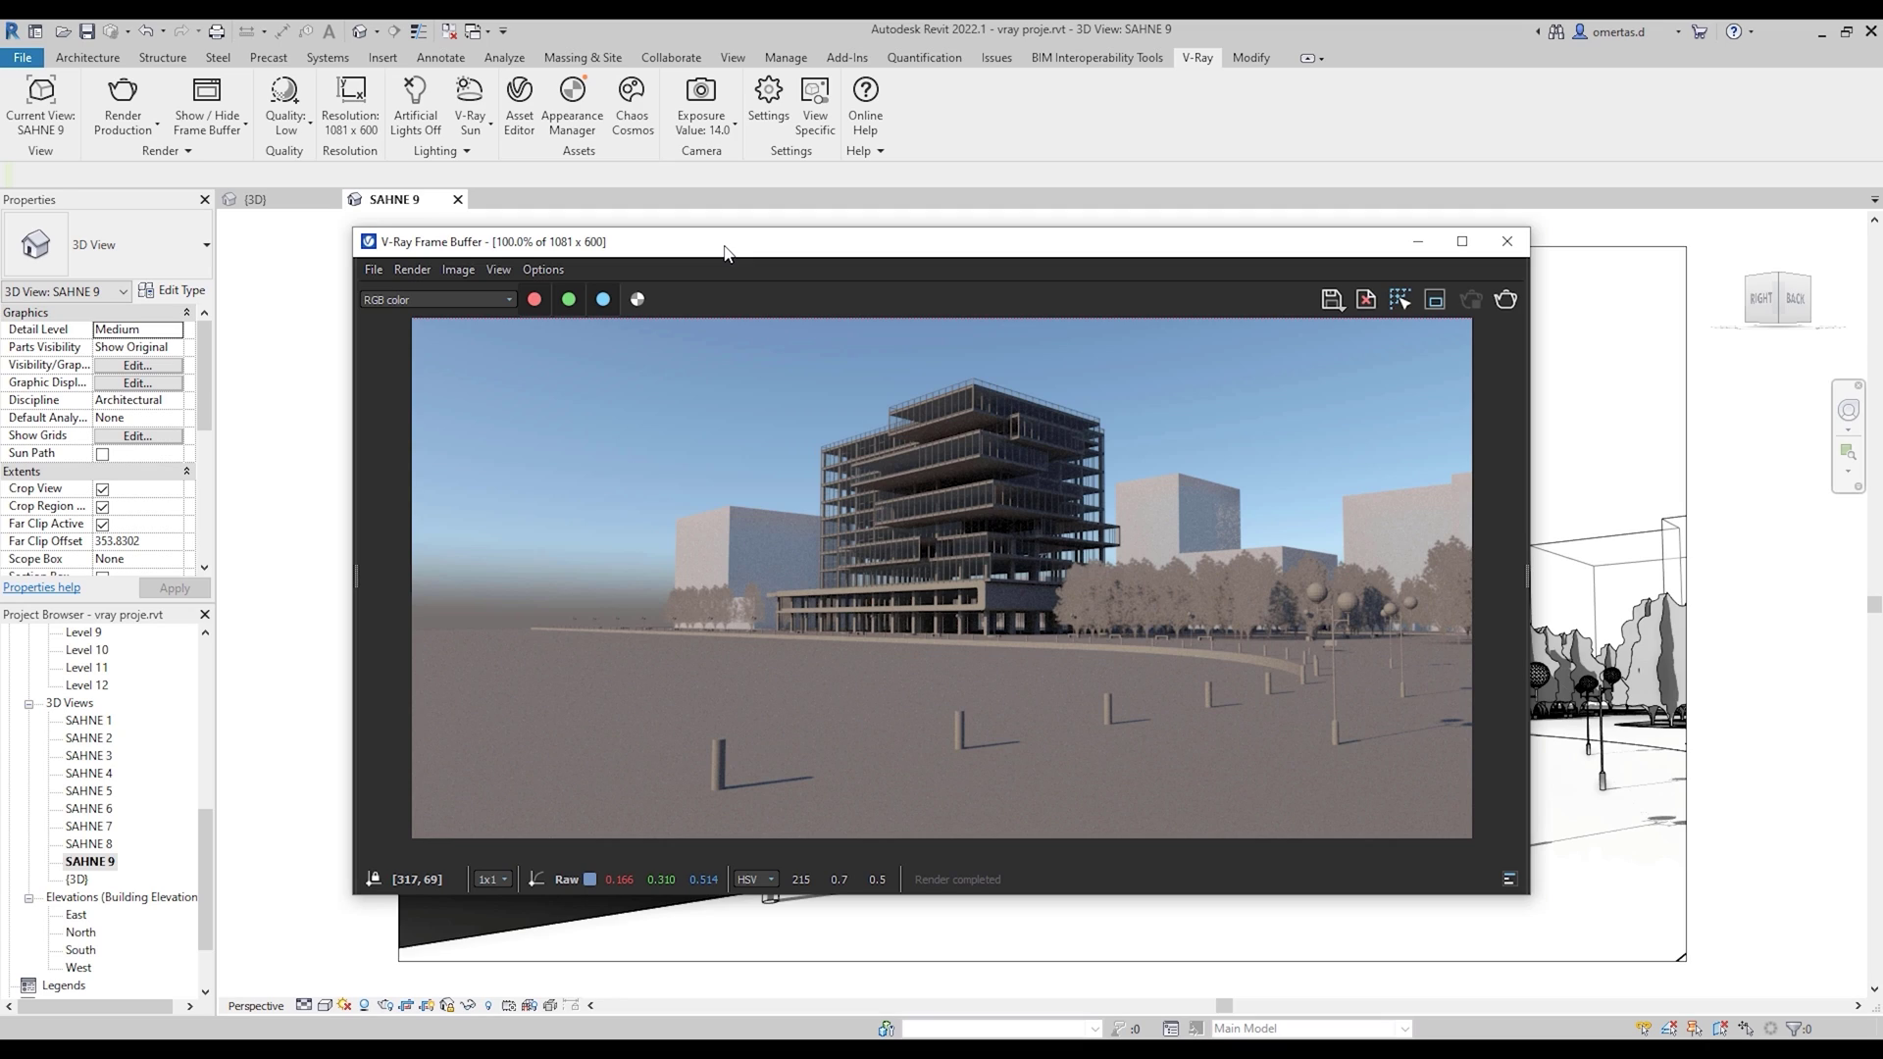
left_click_drag(725, 253, 851, 272)
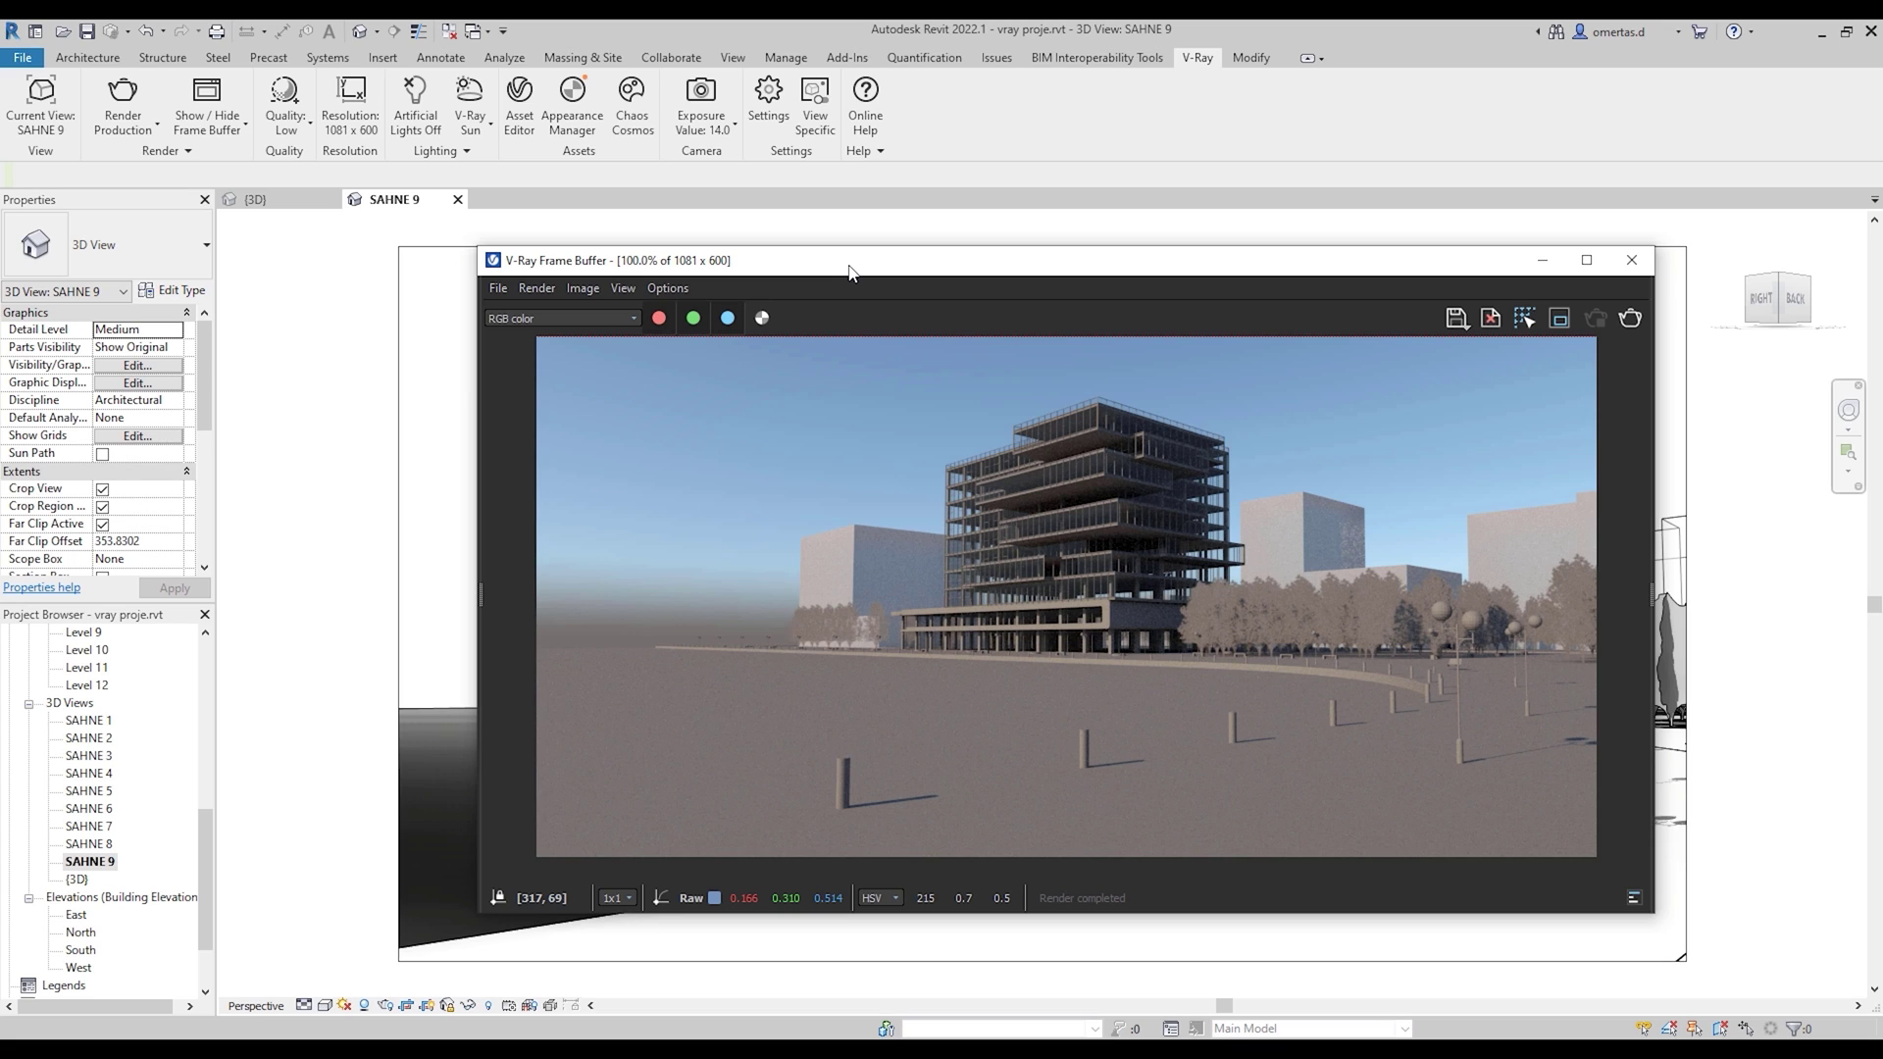
left_click(1633, 260)
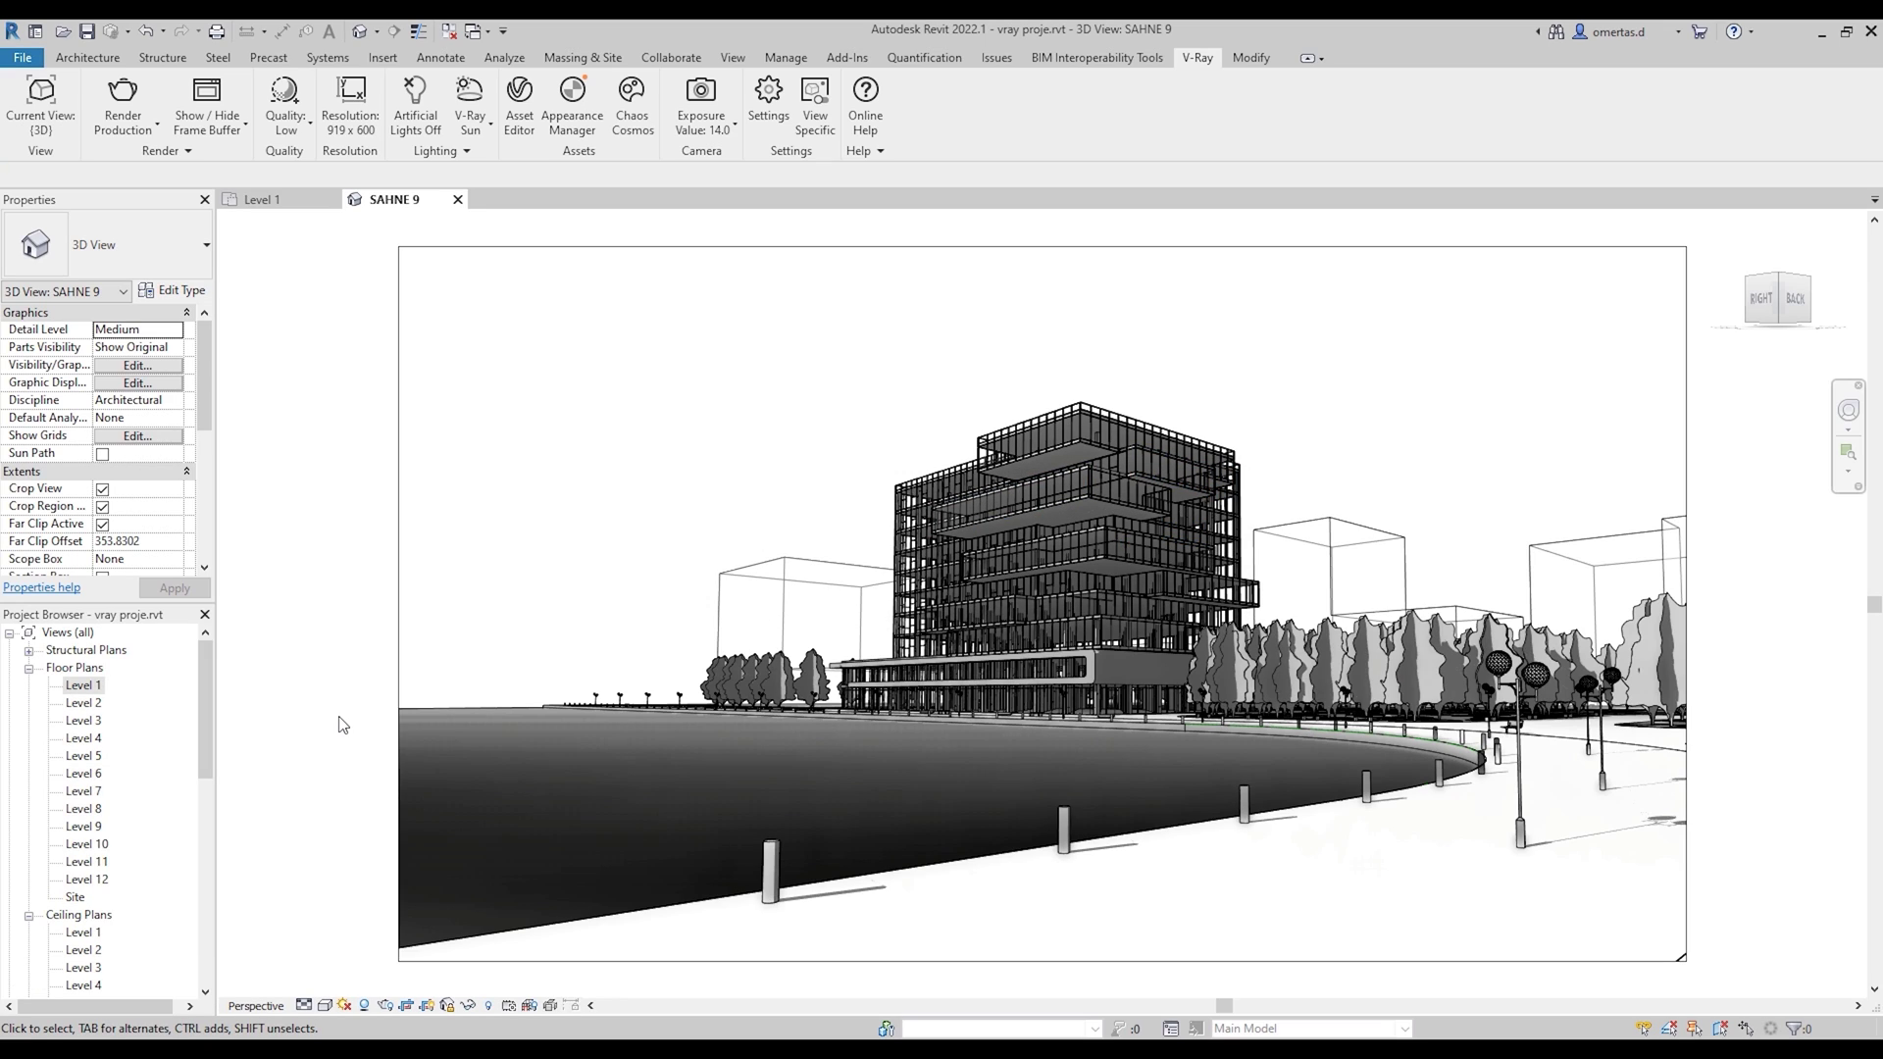
Step: Open the Level 1 floor plan and look through the 3D View dropdown for Camera
double_click(88, 687)
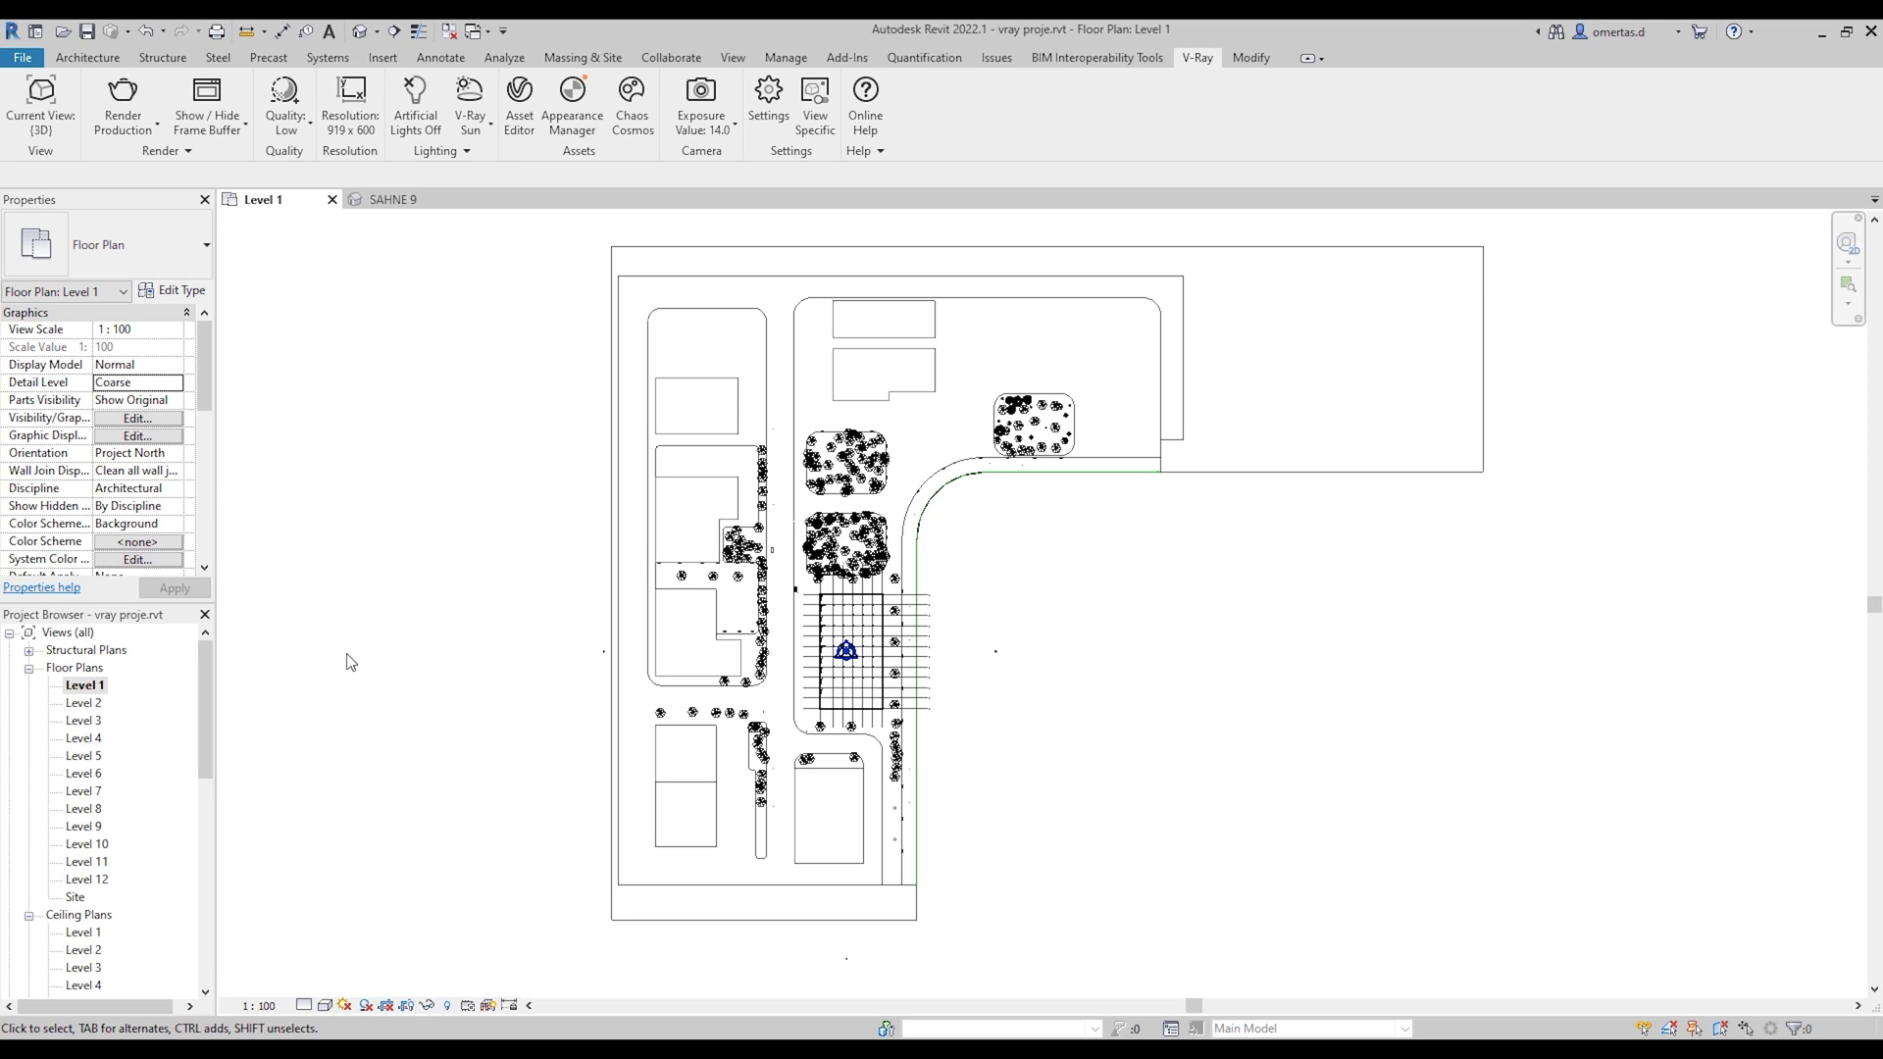
left_click(376, 31)
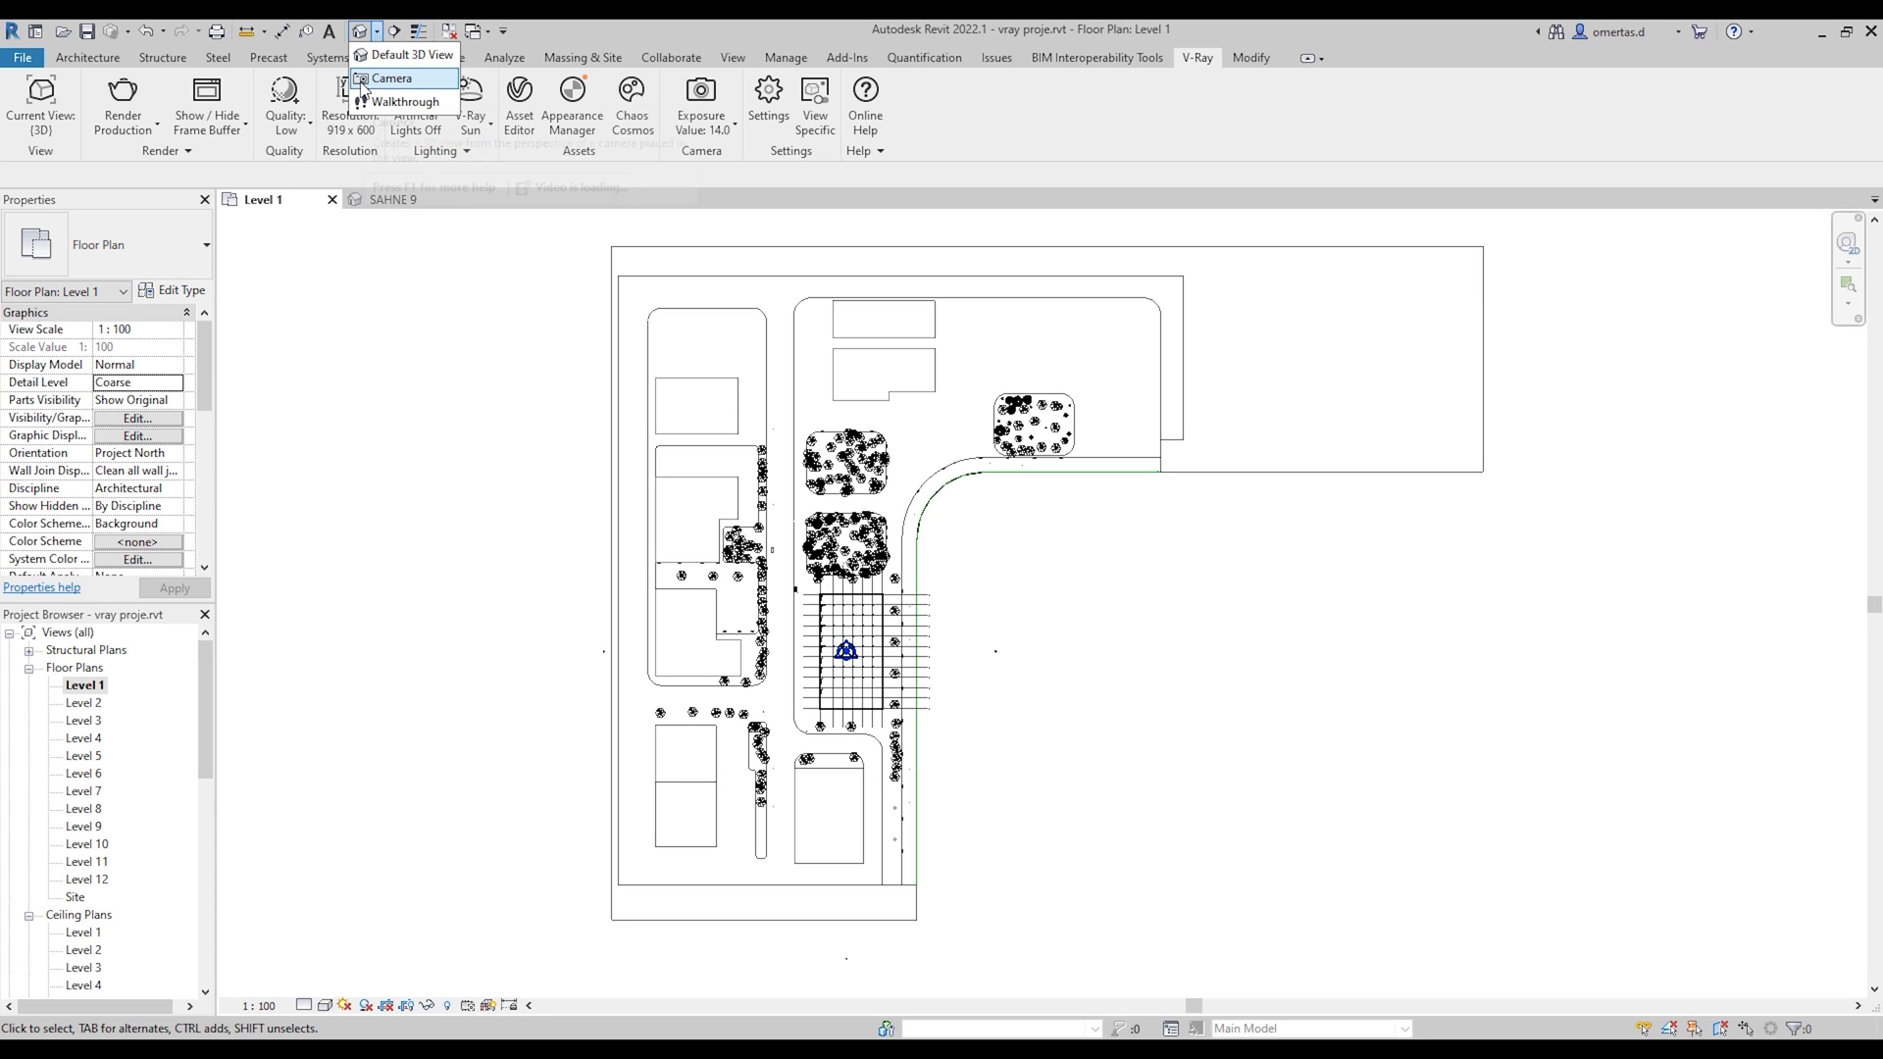
left_click(733, 57)
left_click(614, 125)
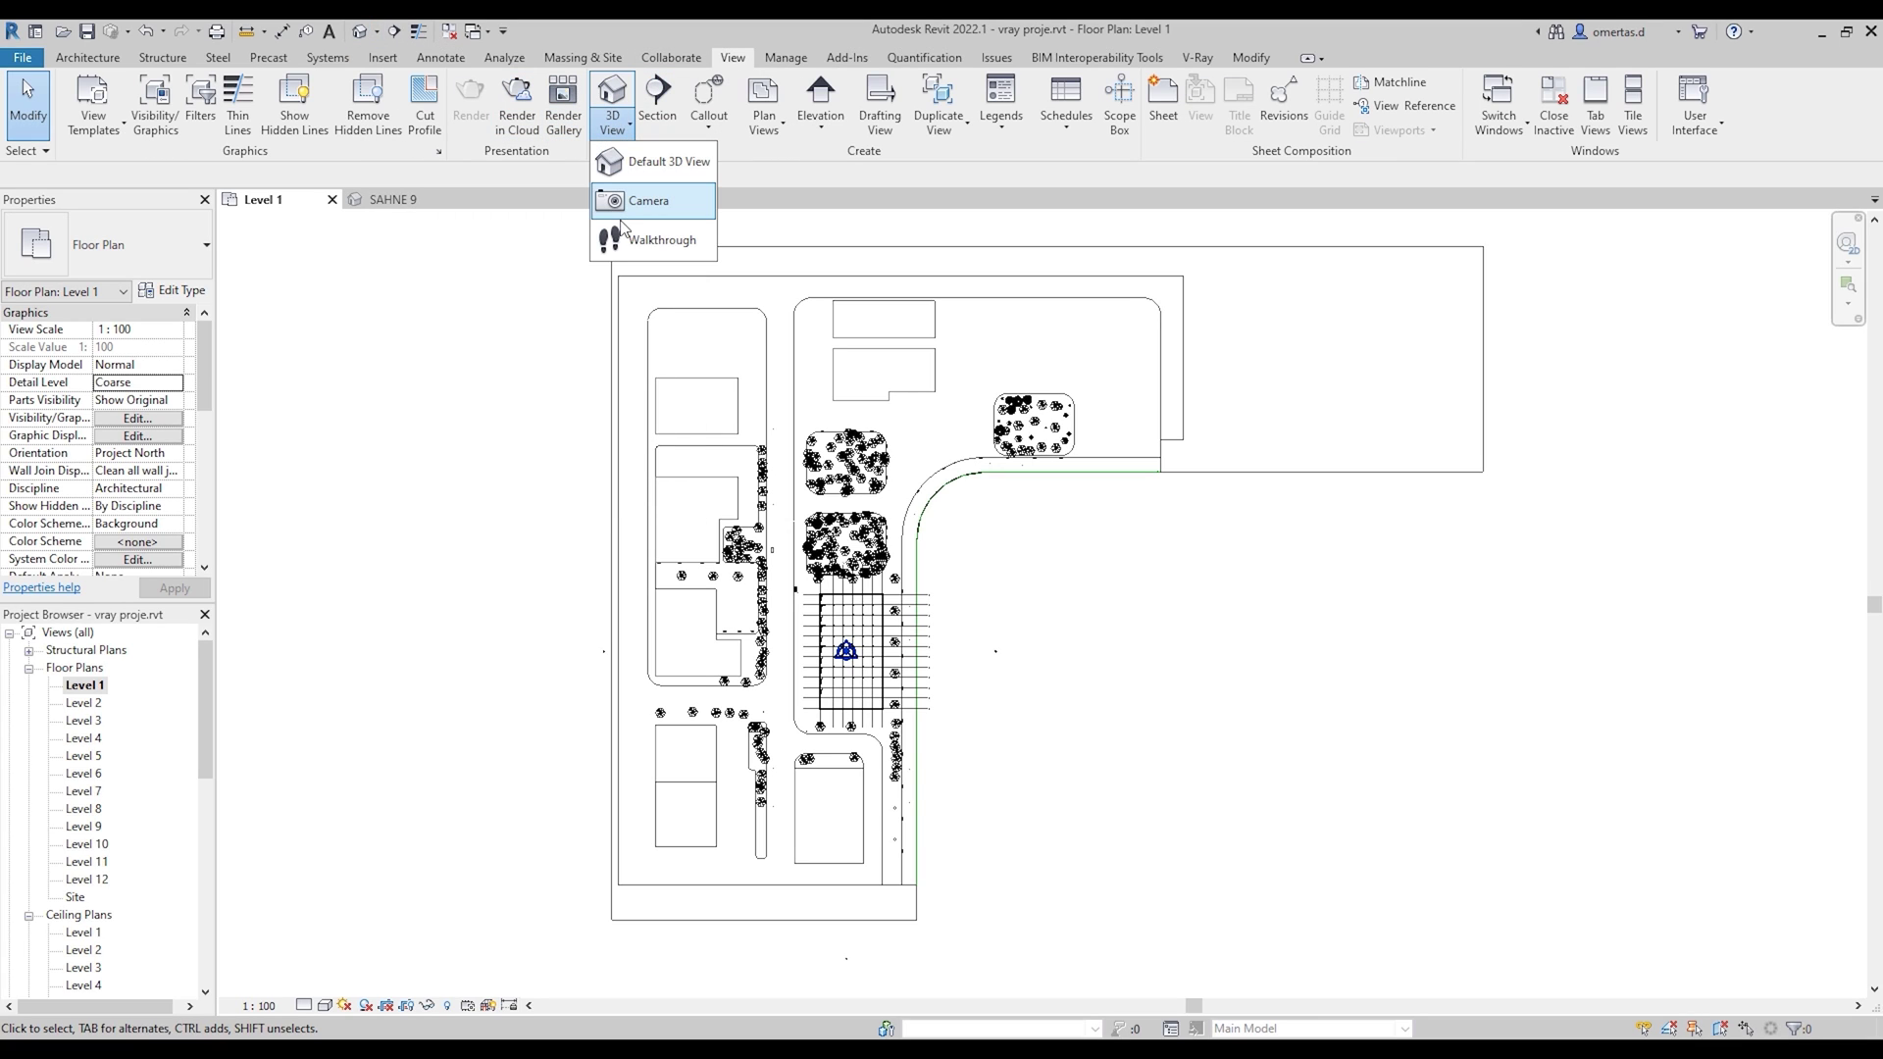
mouse_move(649, 200)
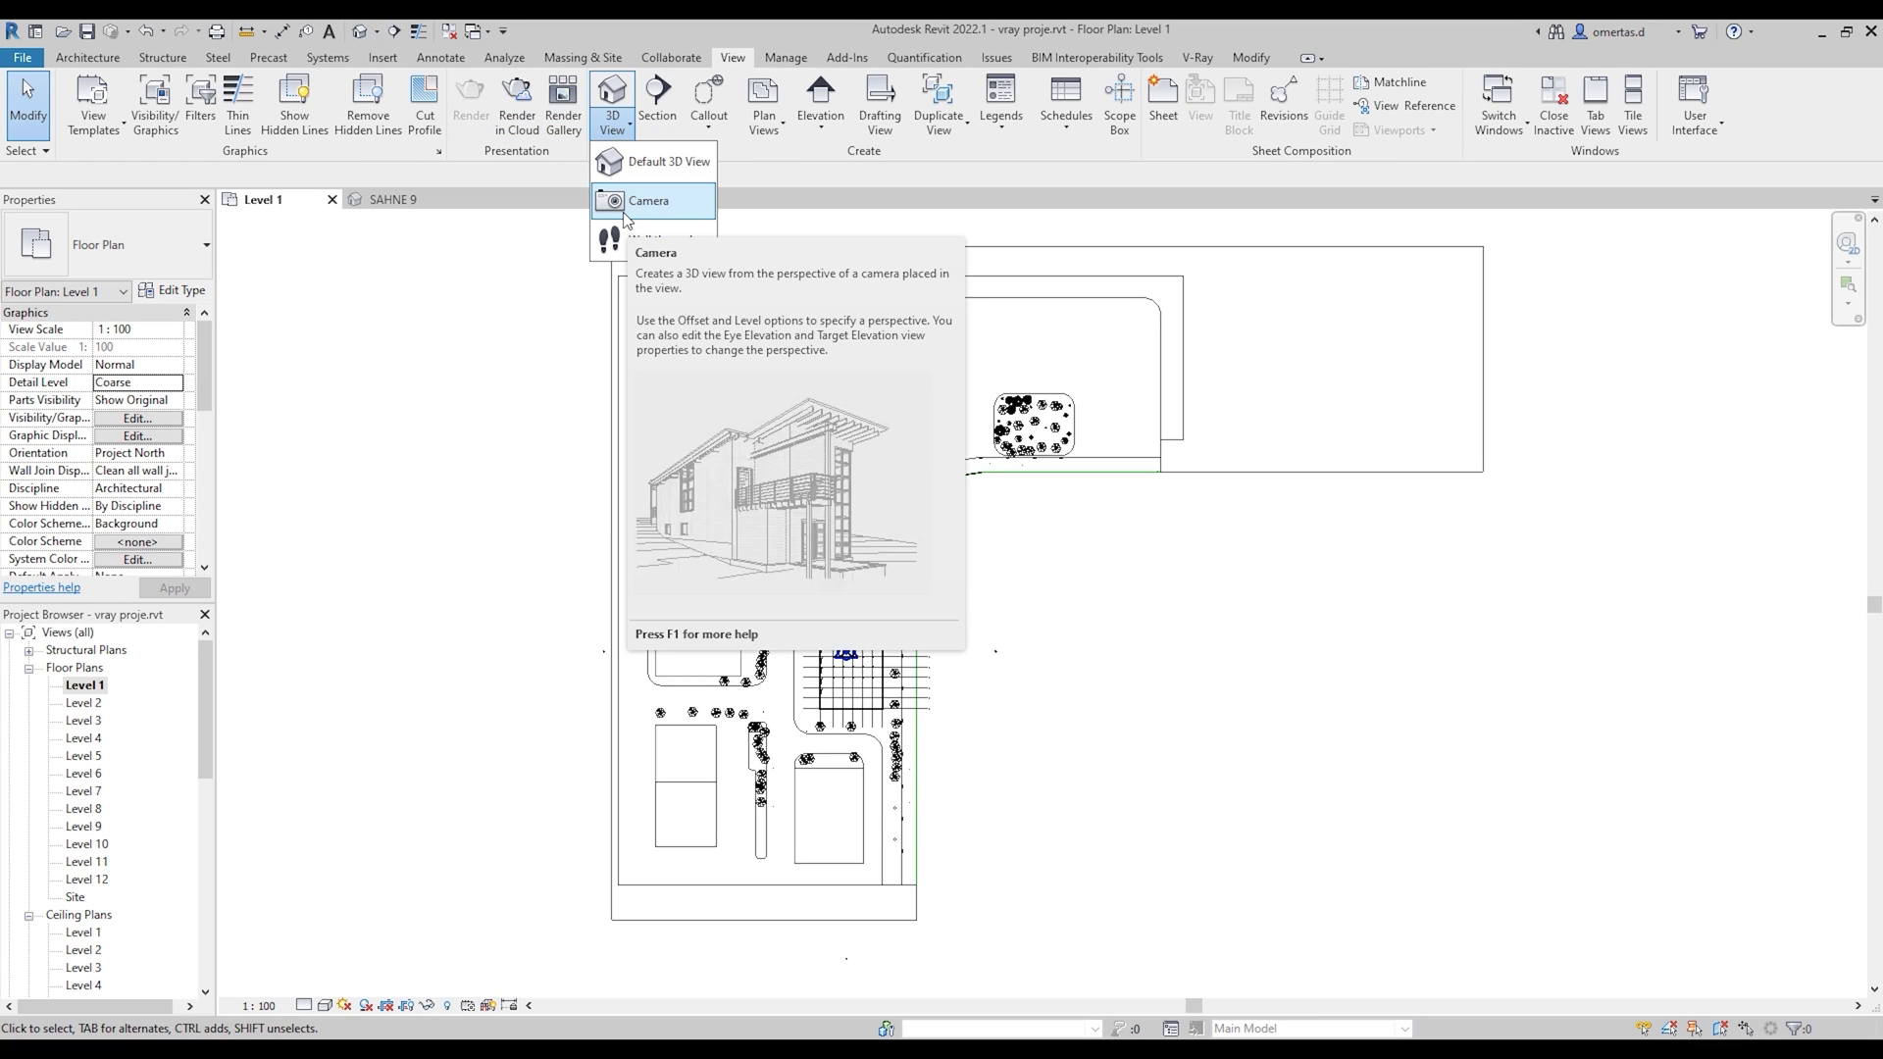
left_click(1198, 59)
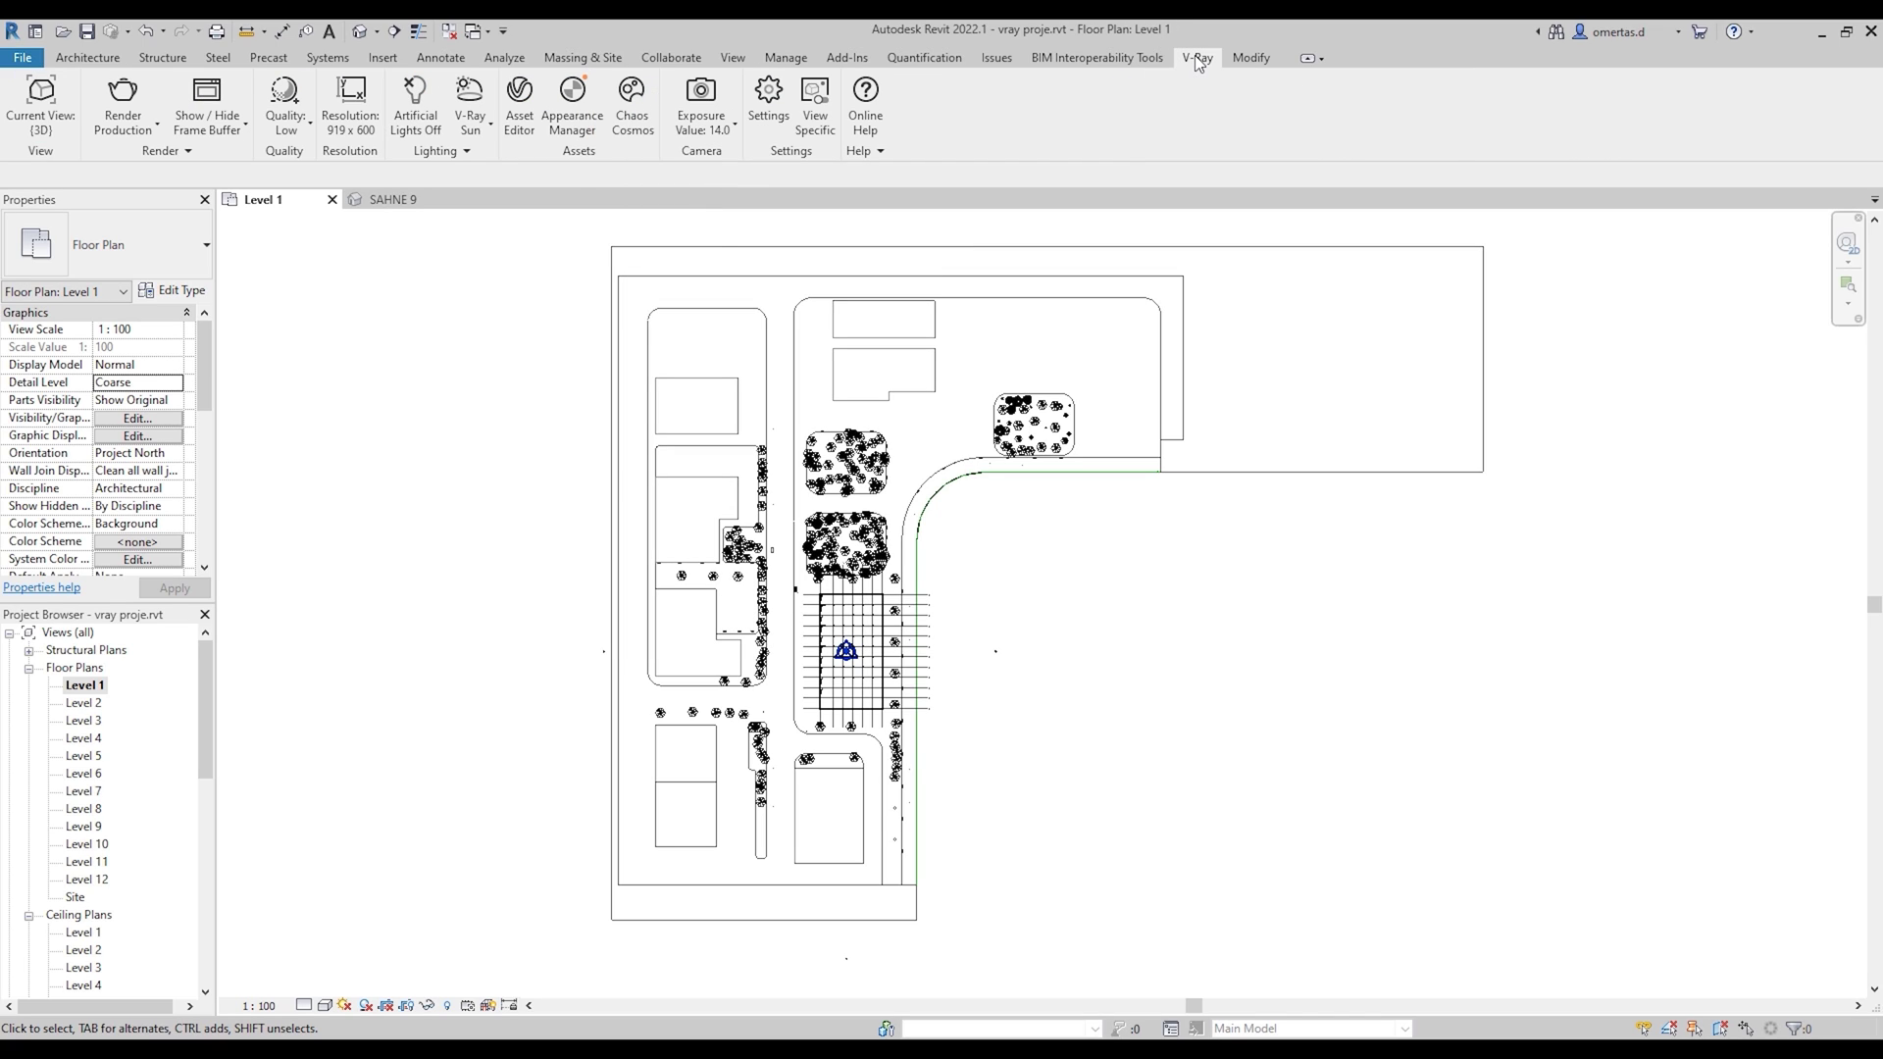
left_click(377, 31)
Step: Place a camera with its eye near the lower buildings, aimed at the main building
left_click(387, 95)
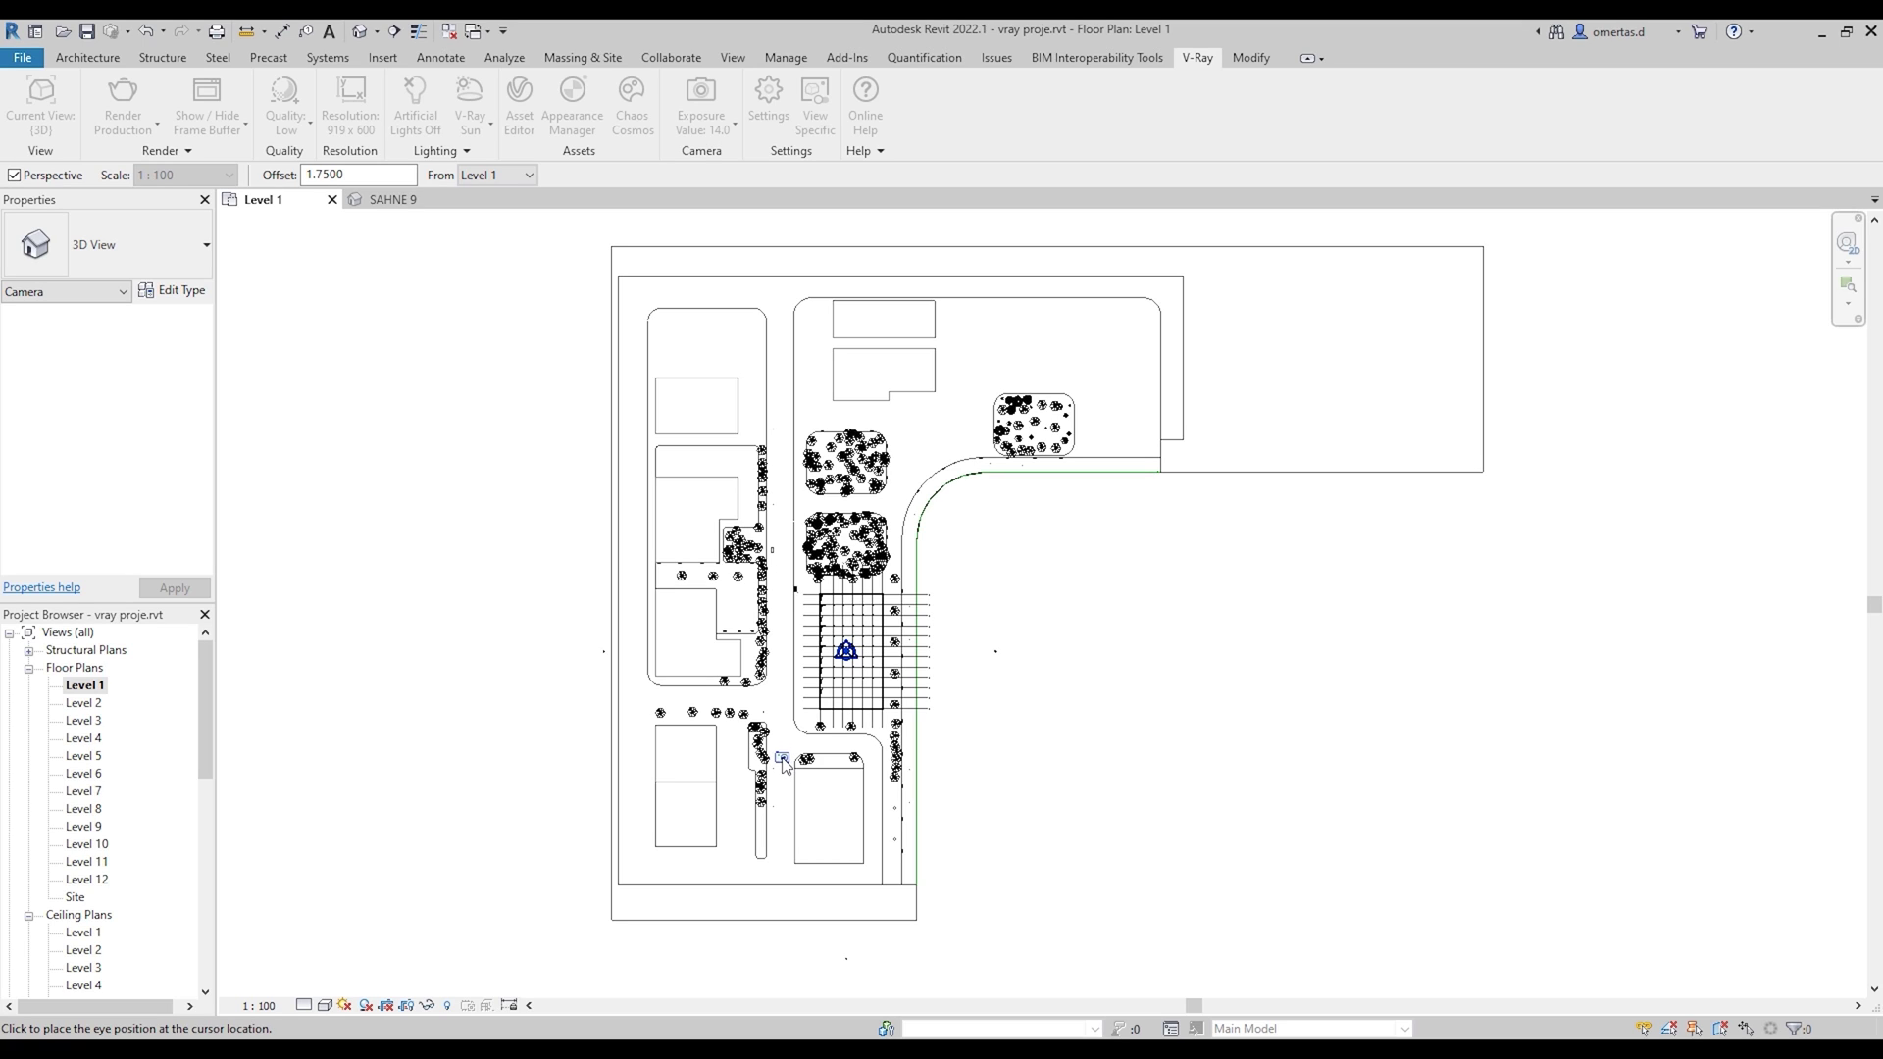
left_click(782, 758)
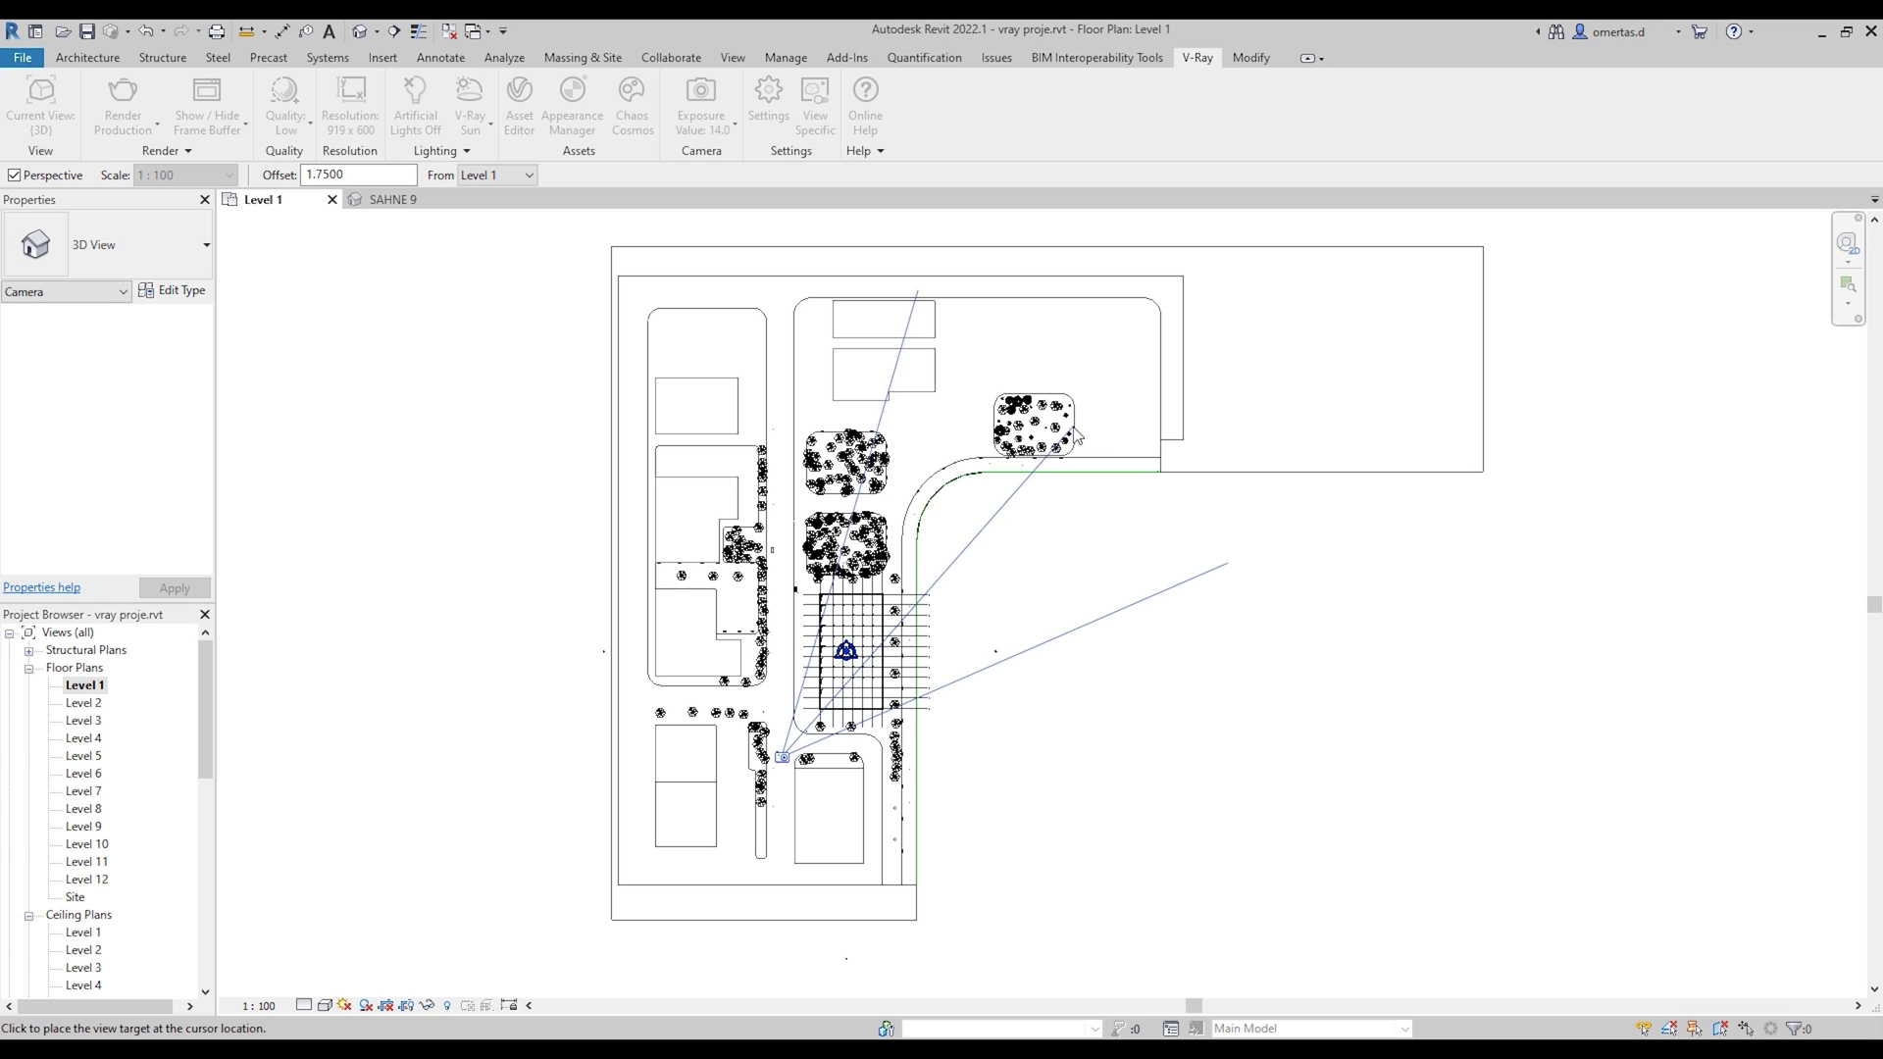
left_click(1040, 457)
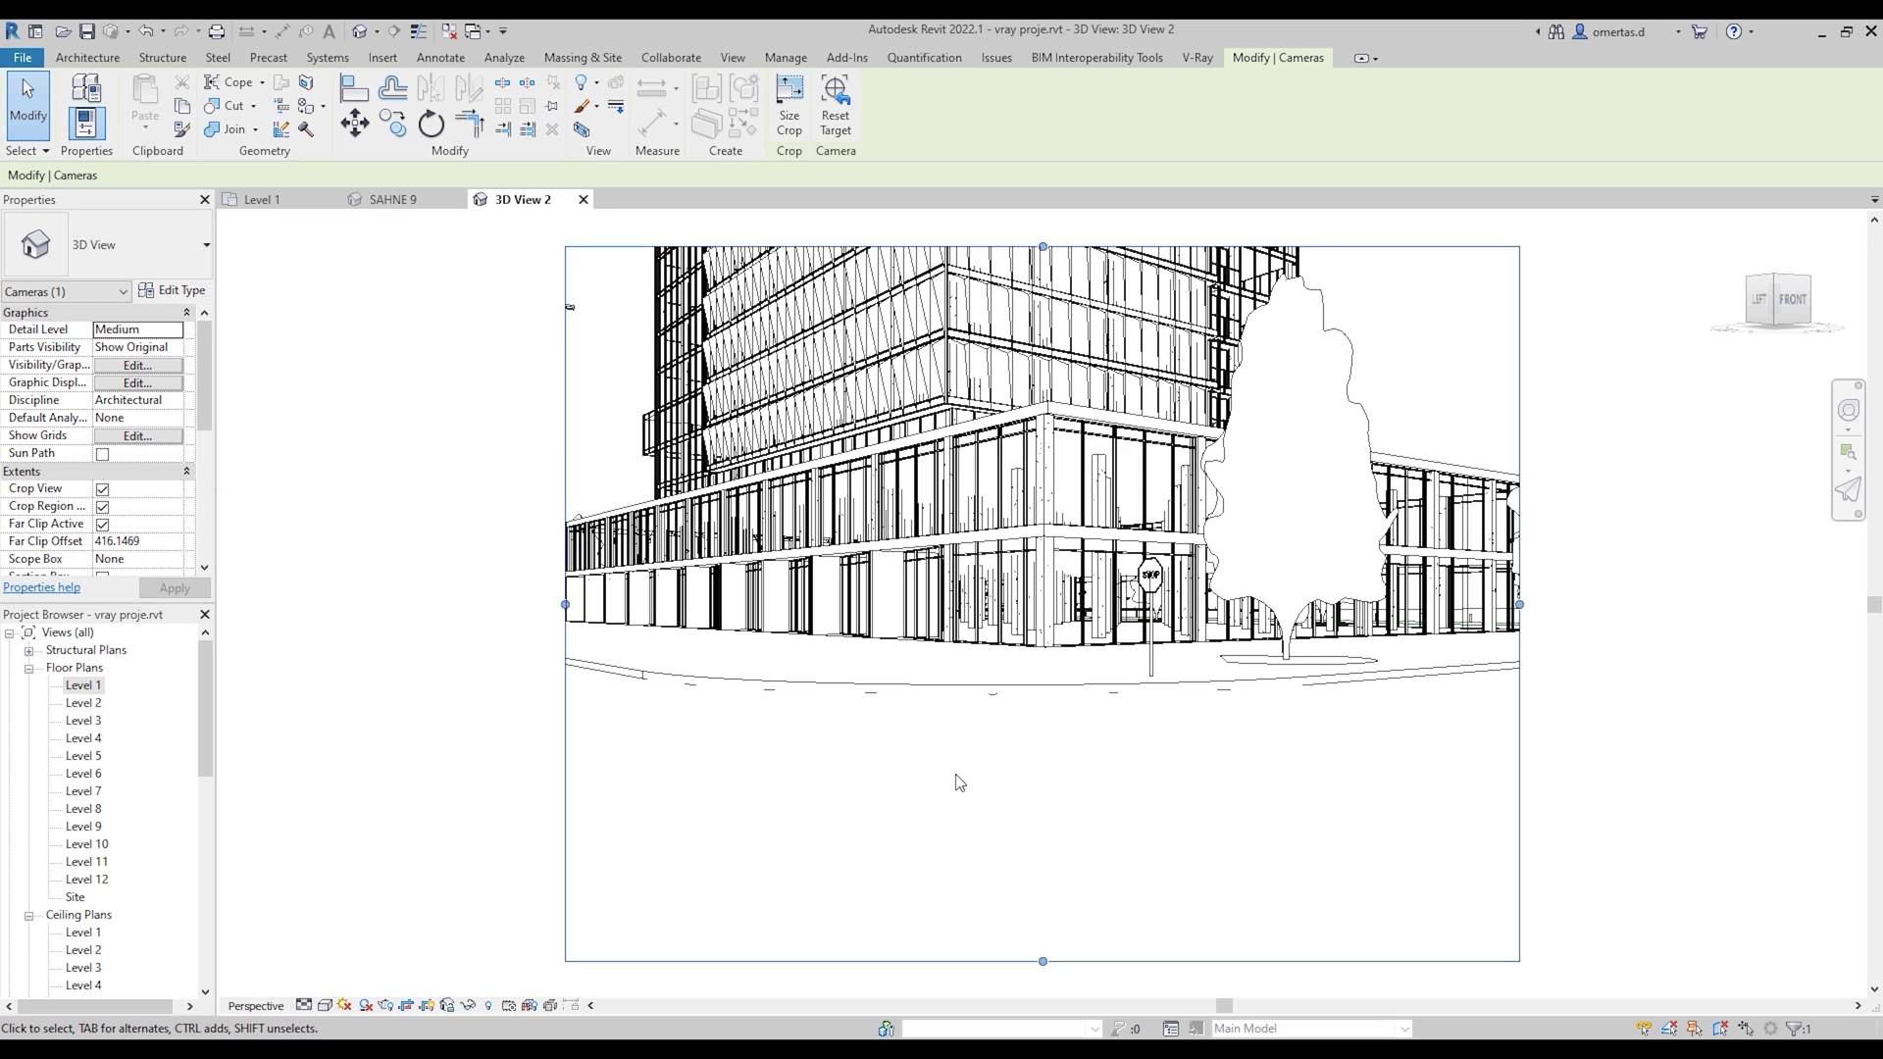
Step: Widen the 3D View 2 camera frame to show the whole building, then find it in the Project Browser
mouse_move(956, 785)
left_mouse_down()
mouse_move(962, 562)
mouse_move(962, 677)
left_mouse_up()
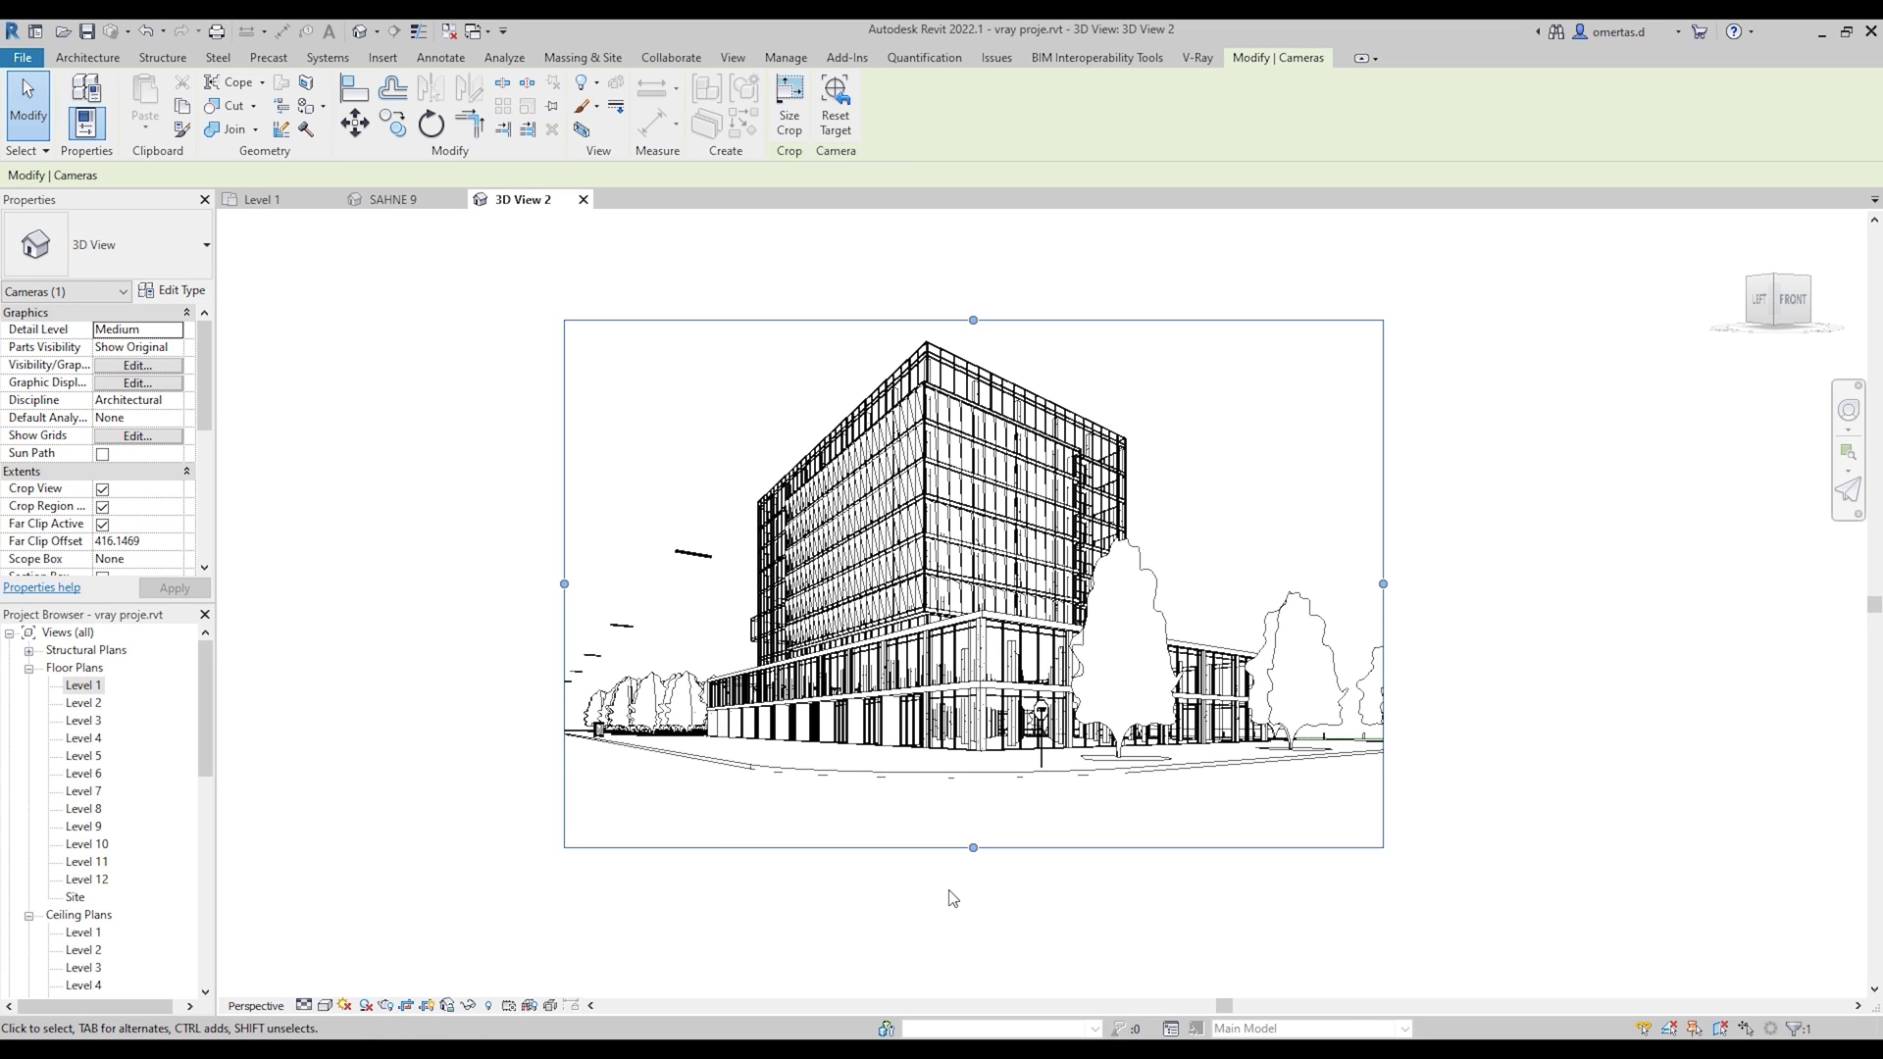
scroll(79, 902, "down", 1)
scroll(78, 902, "down", 1)
scroll(79, 905, "down", 3)
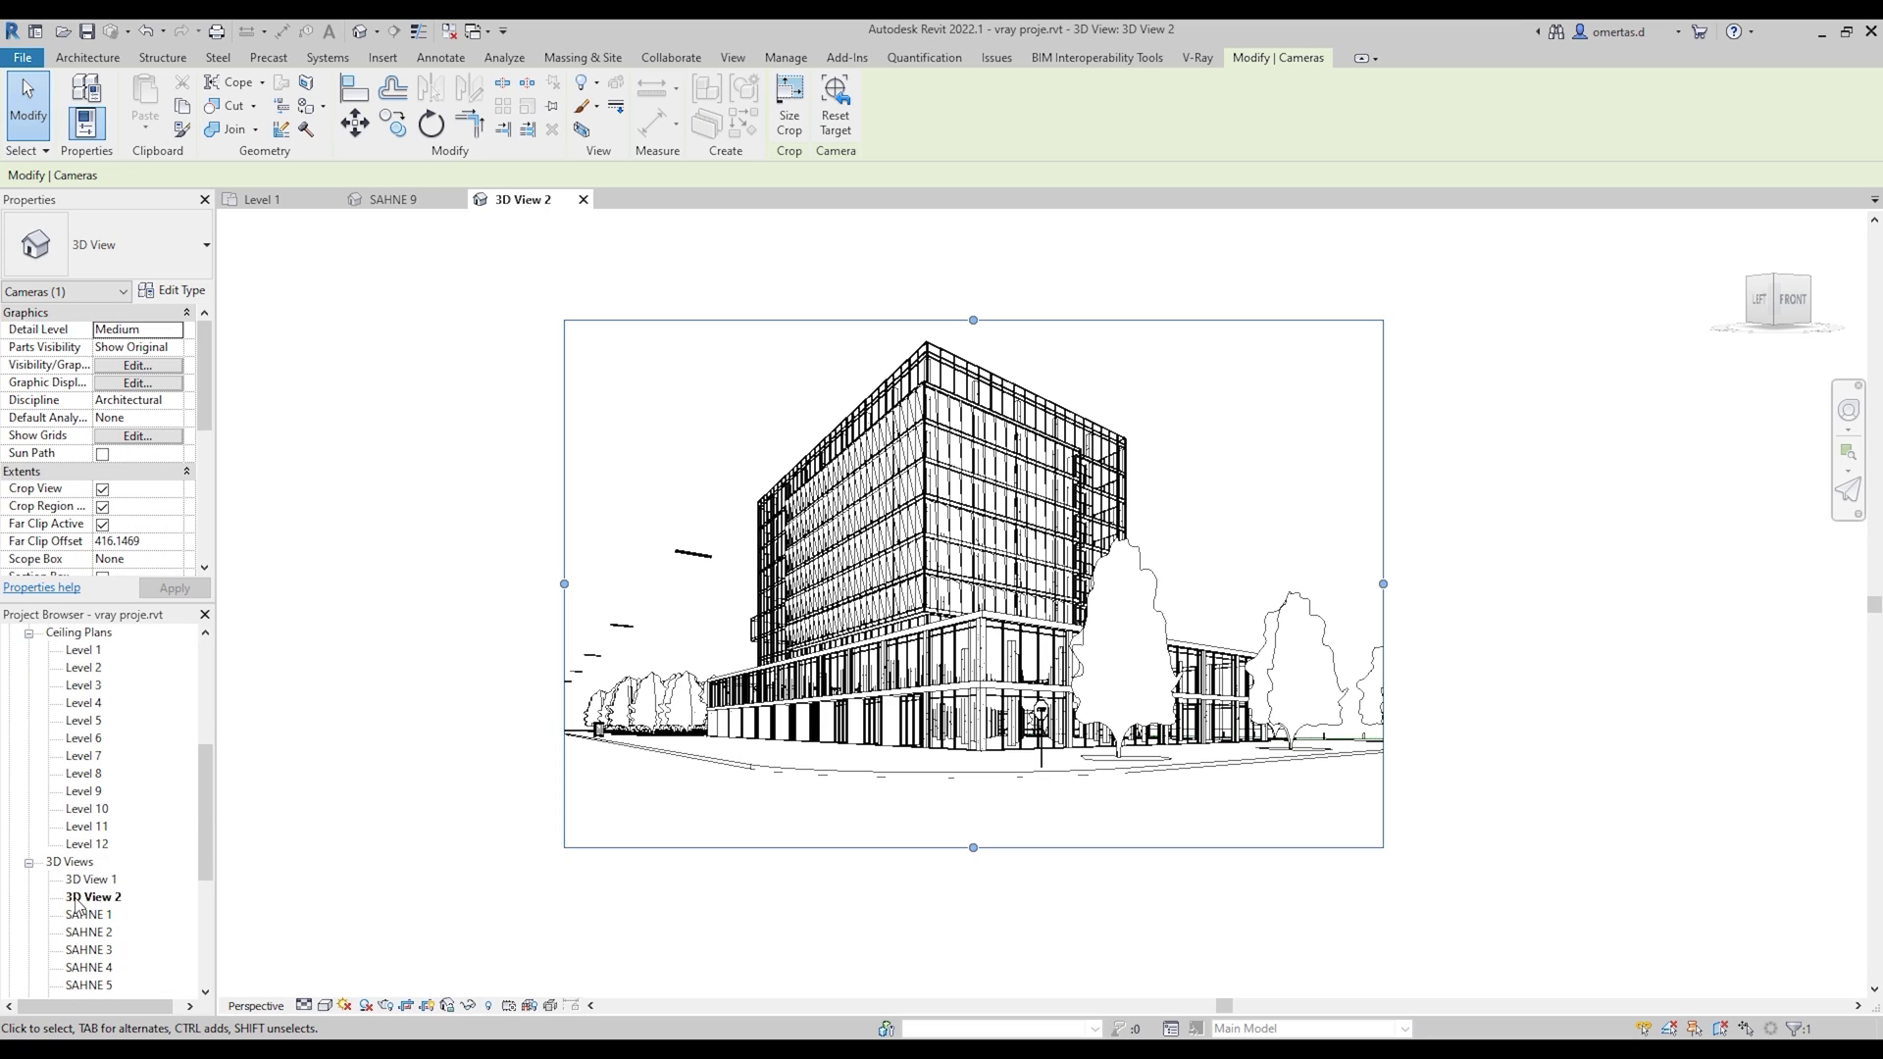
scroll(79, 905, "down", 2)
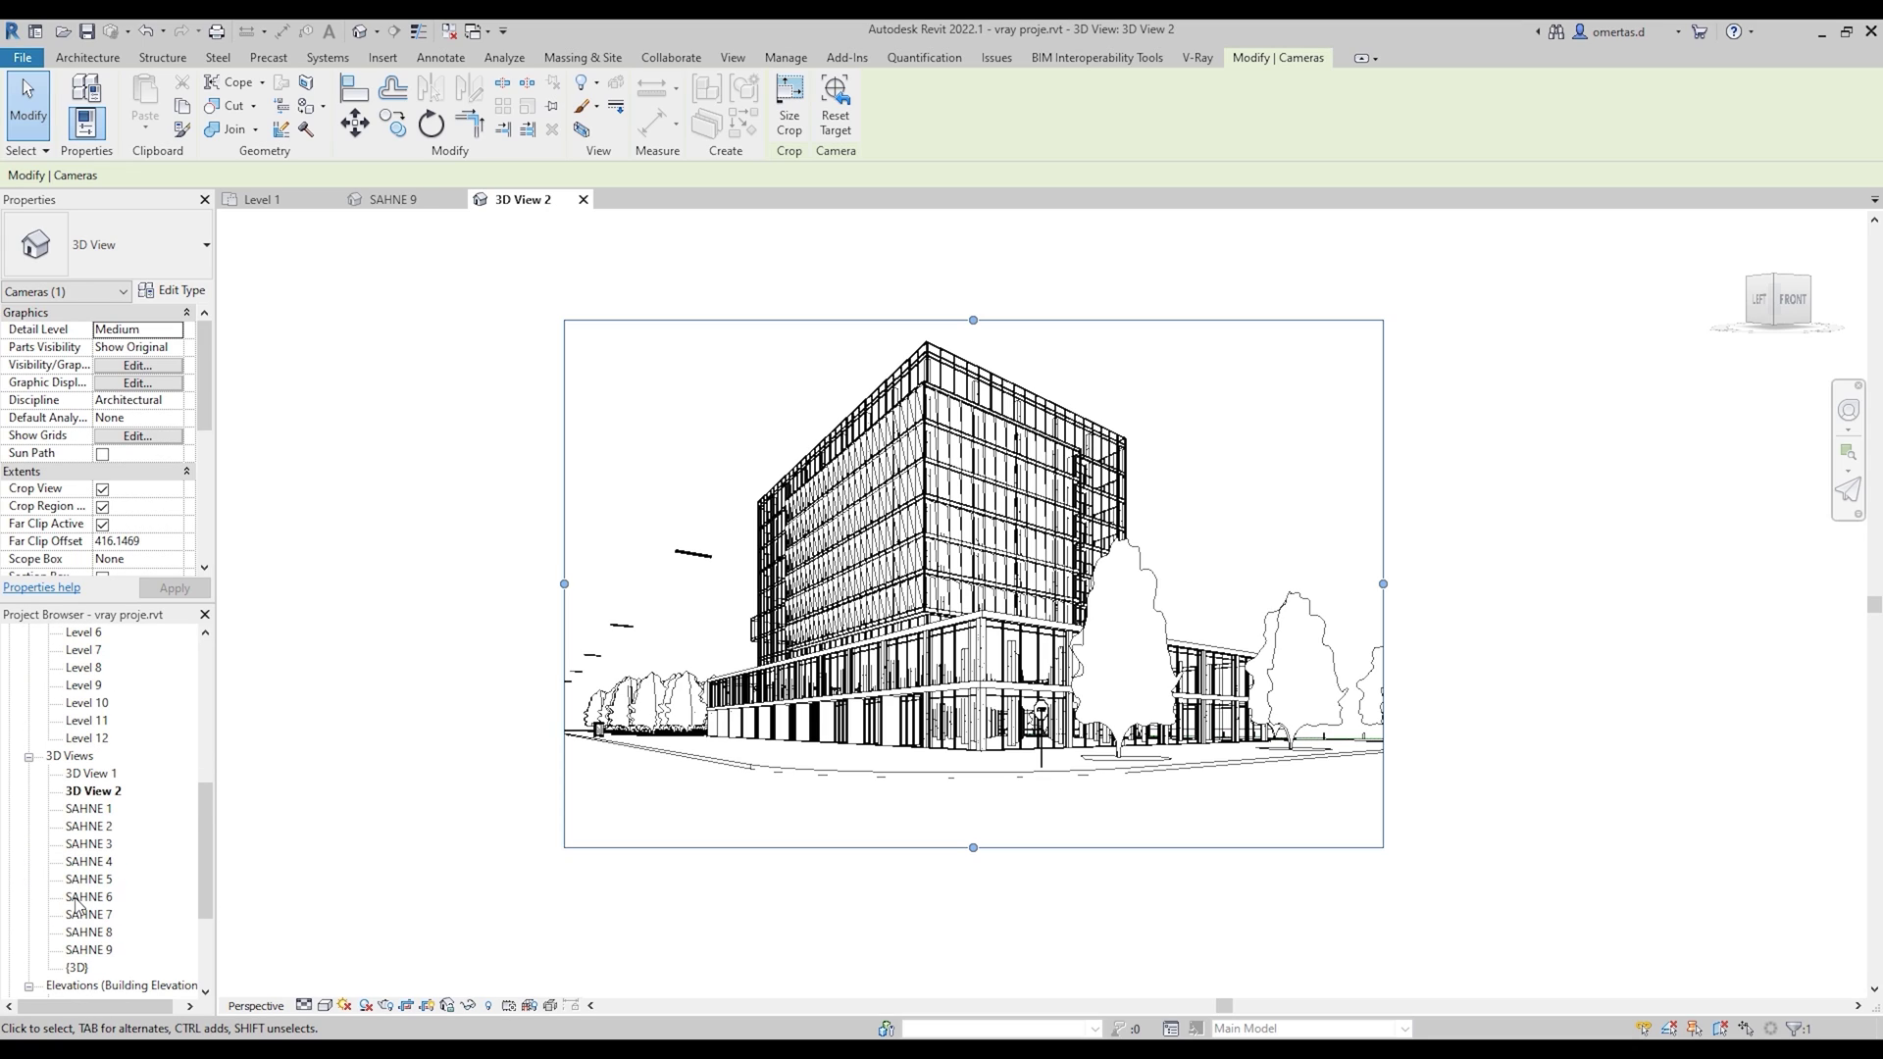
right_click(110, 792)
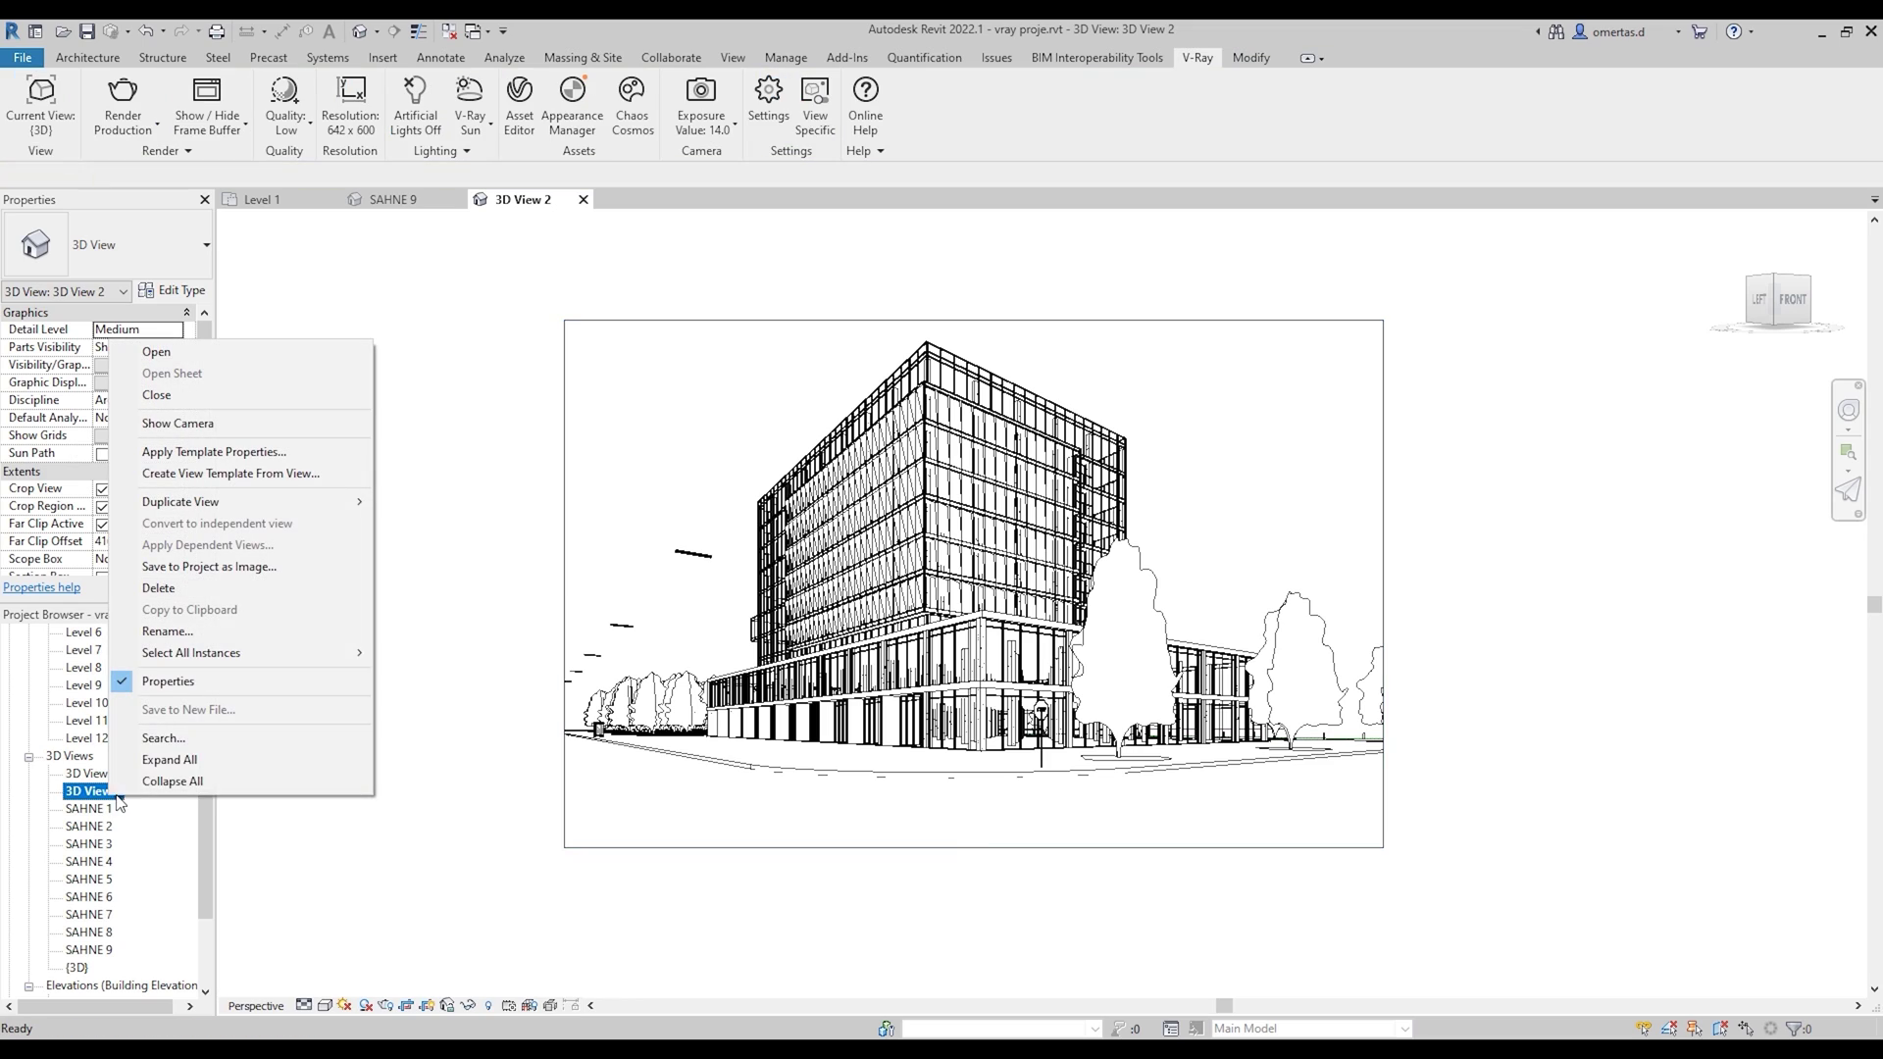
Step: Rename 3D View 2 to 'örnek sahne'
left_click(166, 631)
type("ornek s")
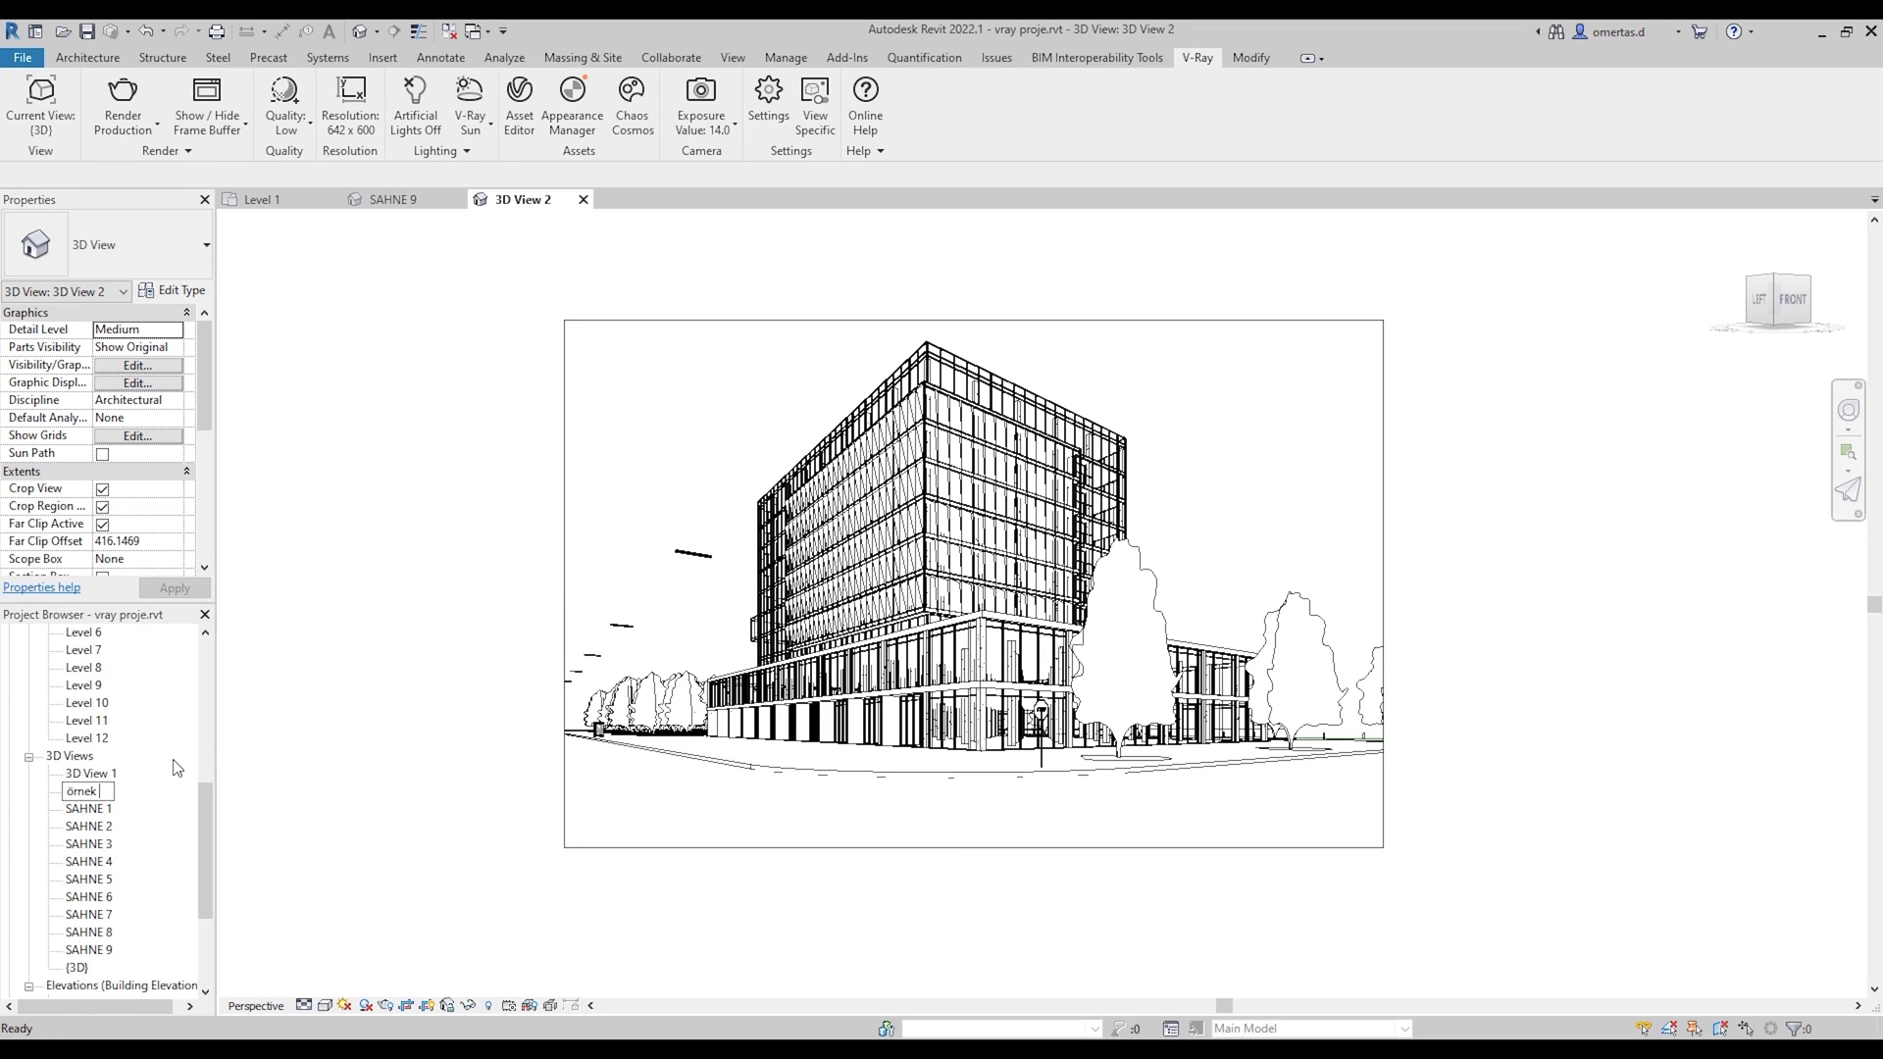
type("ahne")
key("Return")
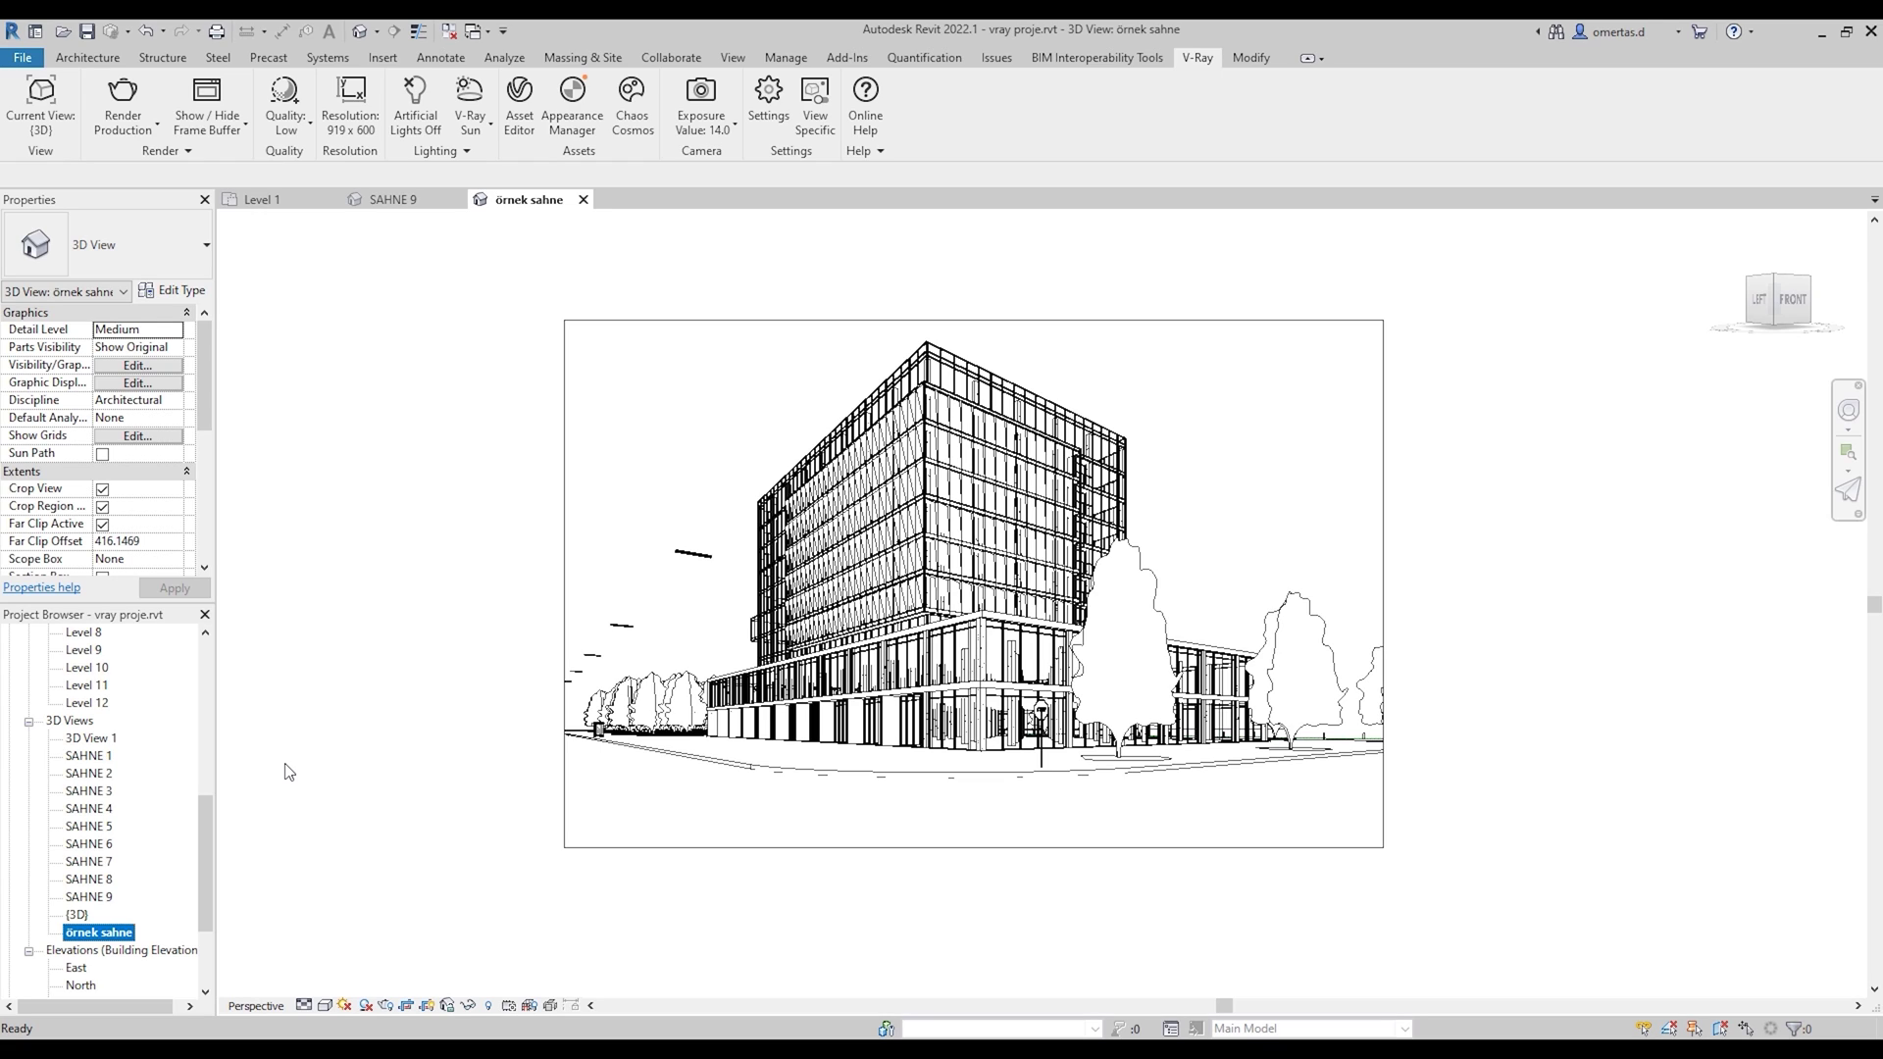
Step: Briefly open and close the V-Ray appearance manager, then move to the massing and site tools
left_click(573, 103)
left_click(577, 57)
left_click(1107, 227)
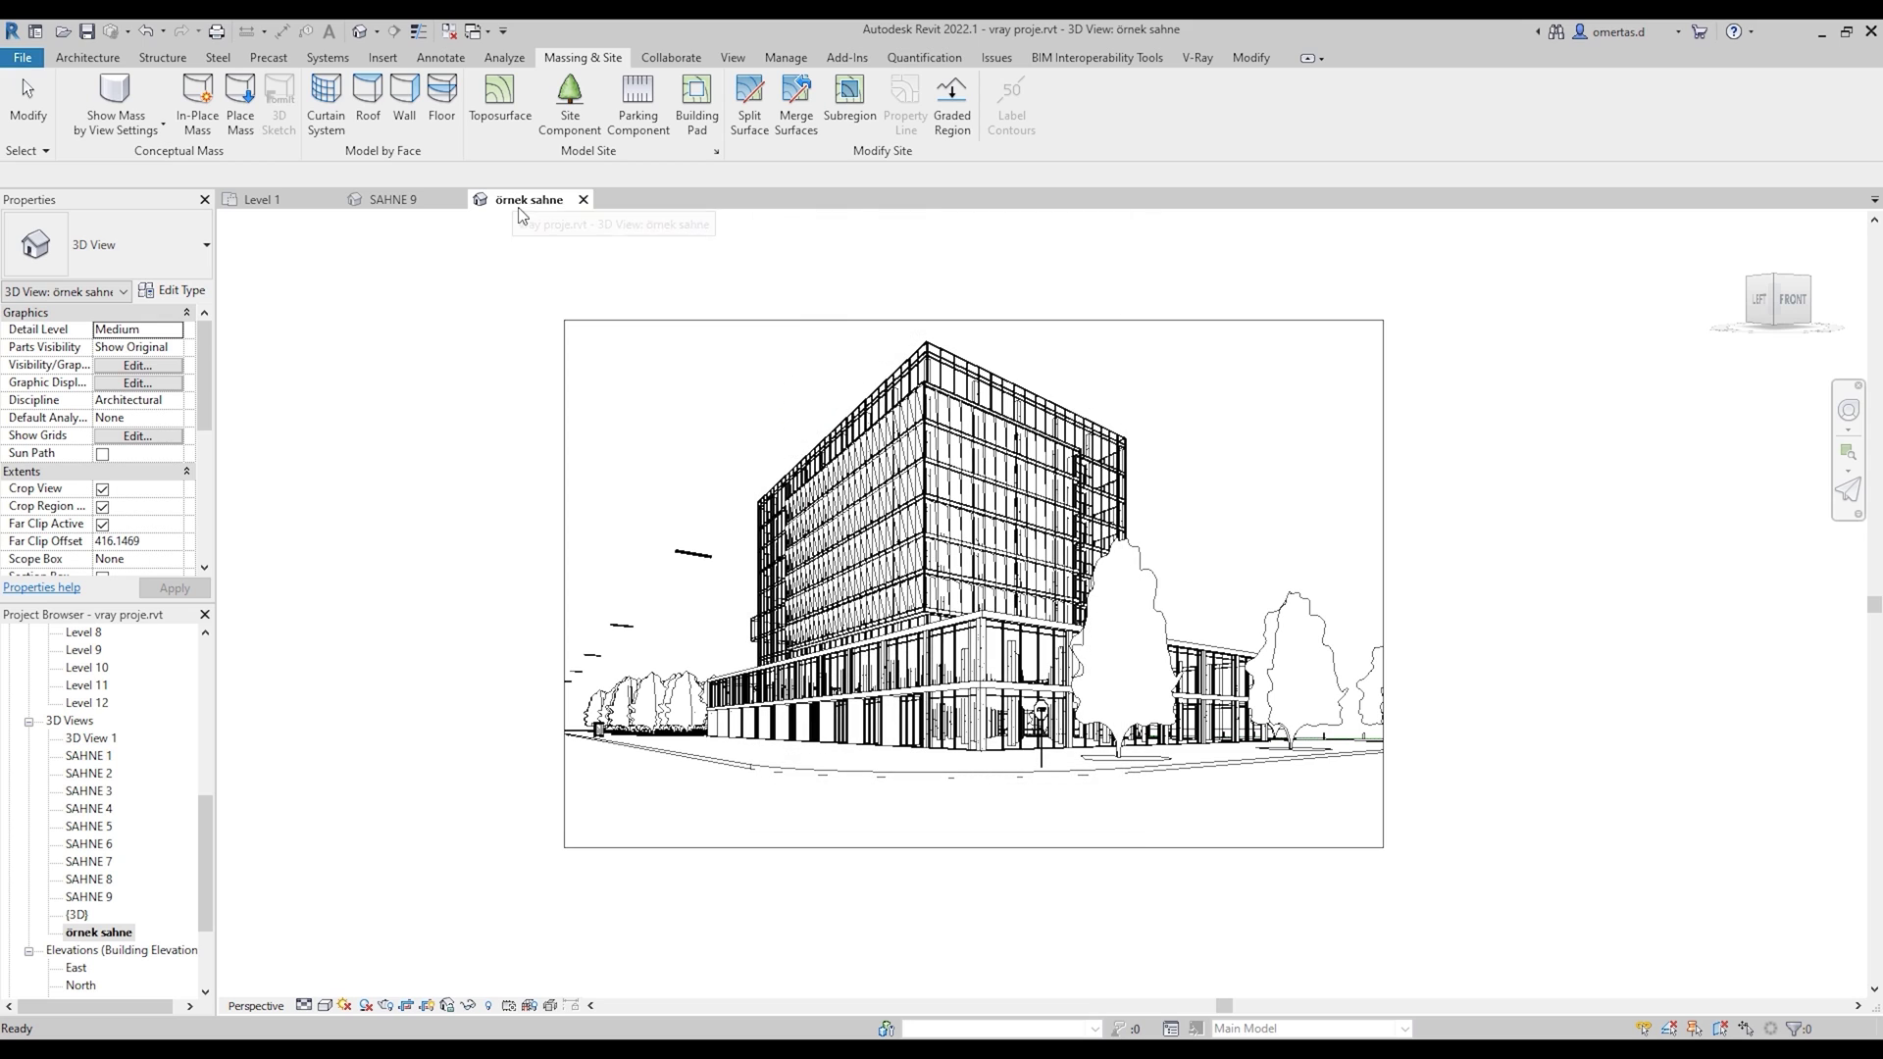
Step: Show masses as Form and Floors and turn on the Mass category in Visibility/Graphics
left_click(135, 94)
key("v")
key("v")
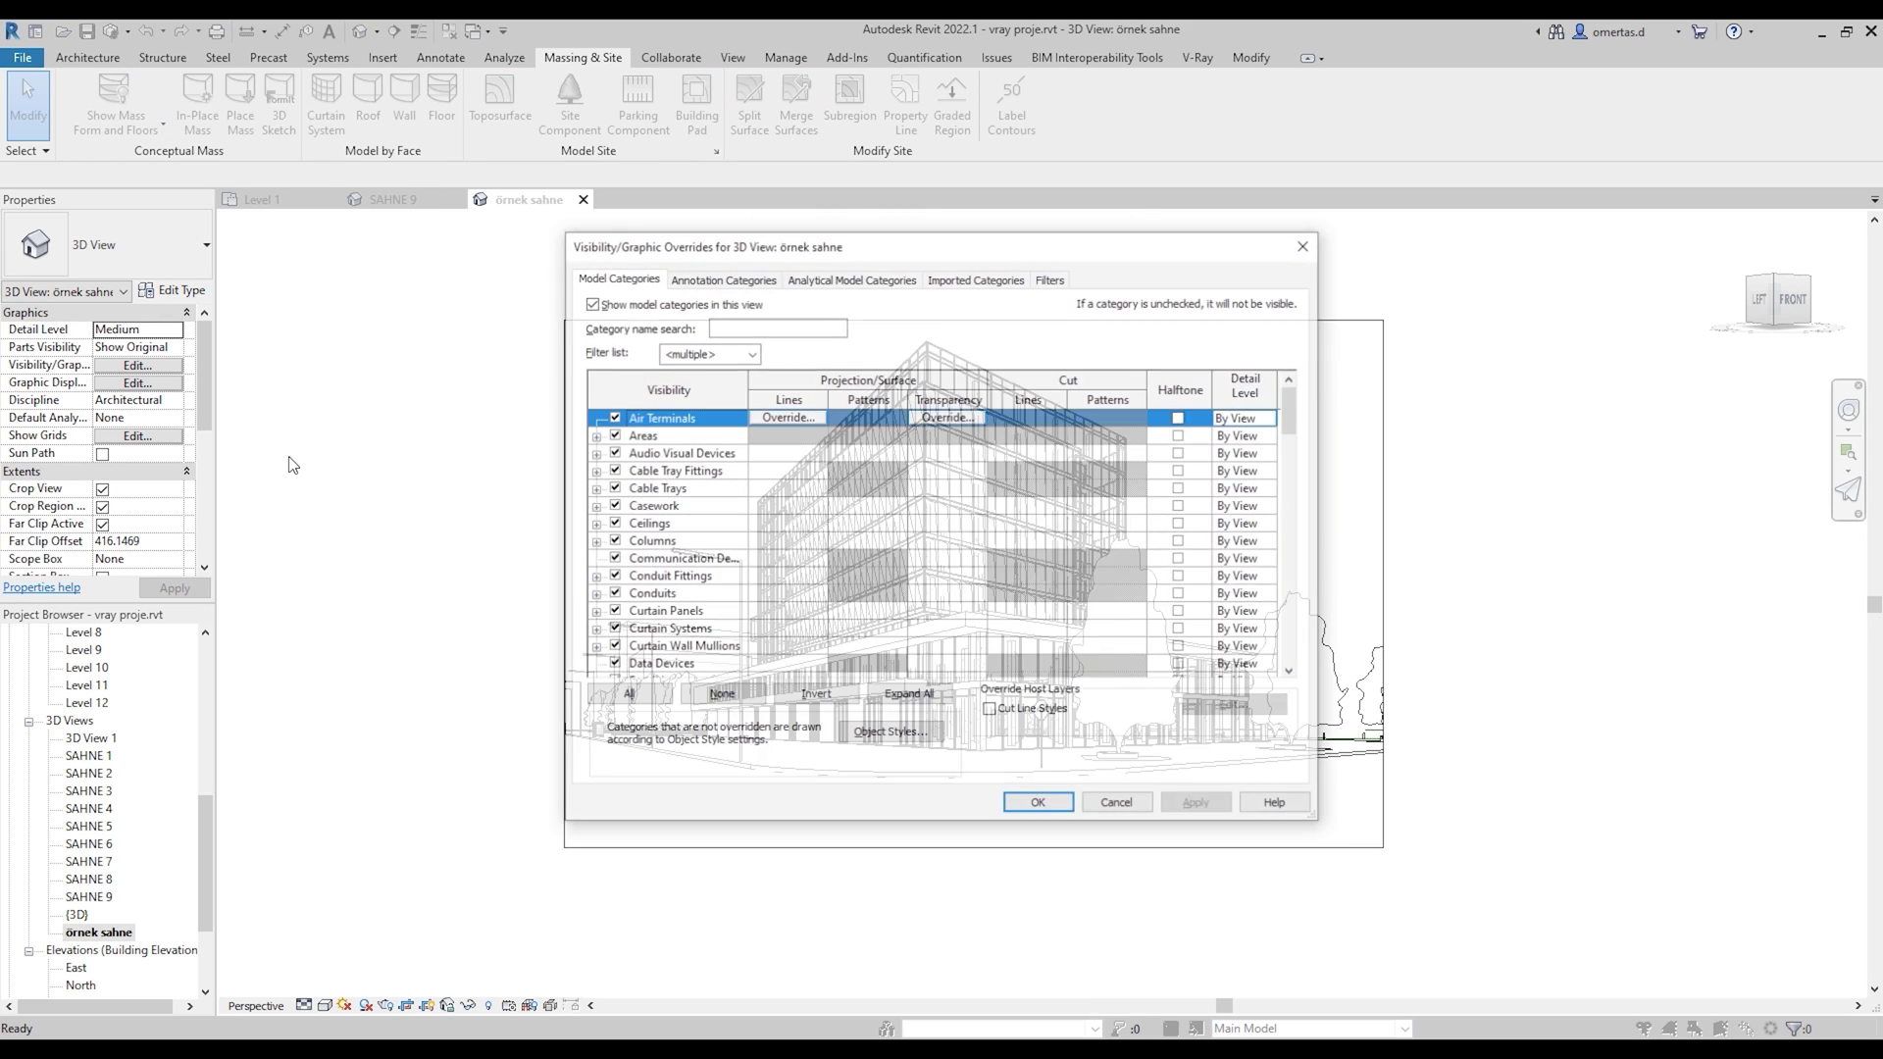
left_click_drag(1292, 402, 1291, 529)
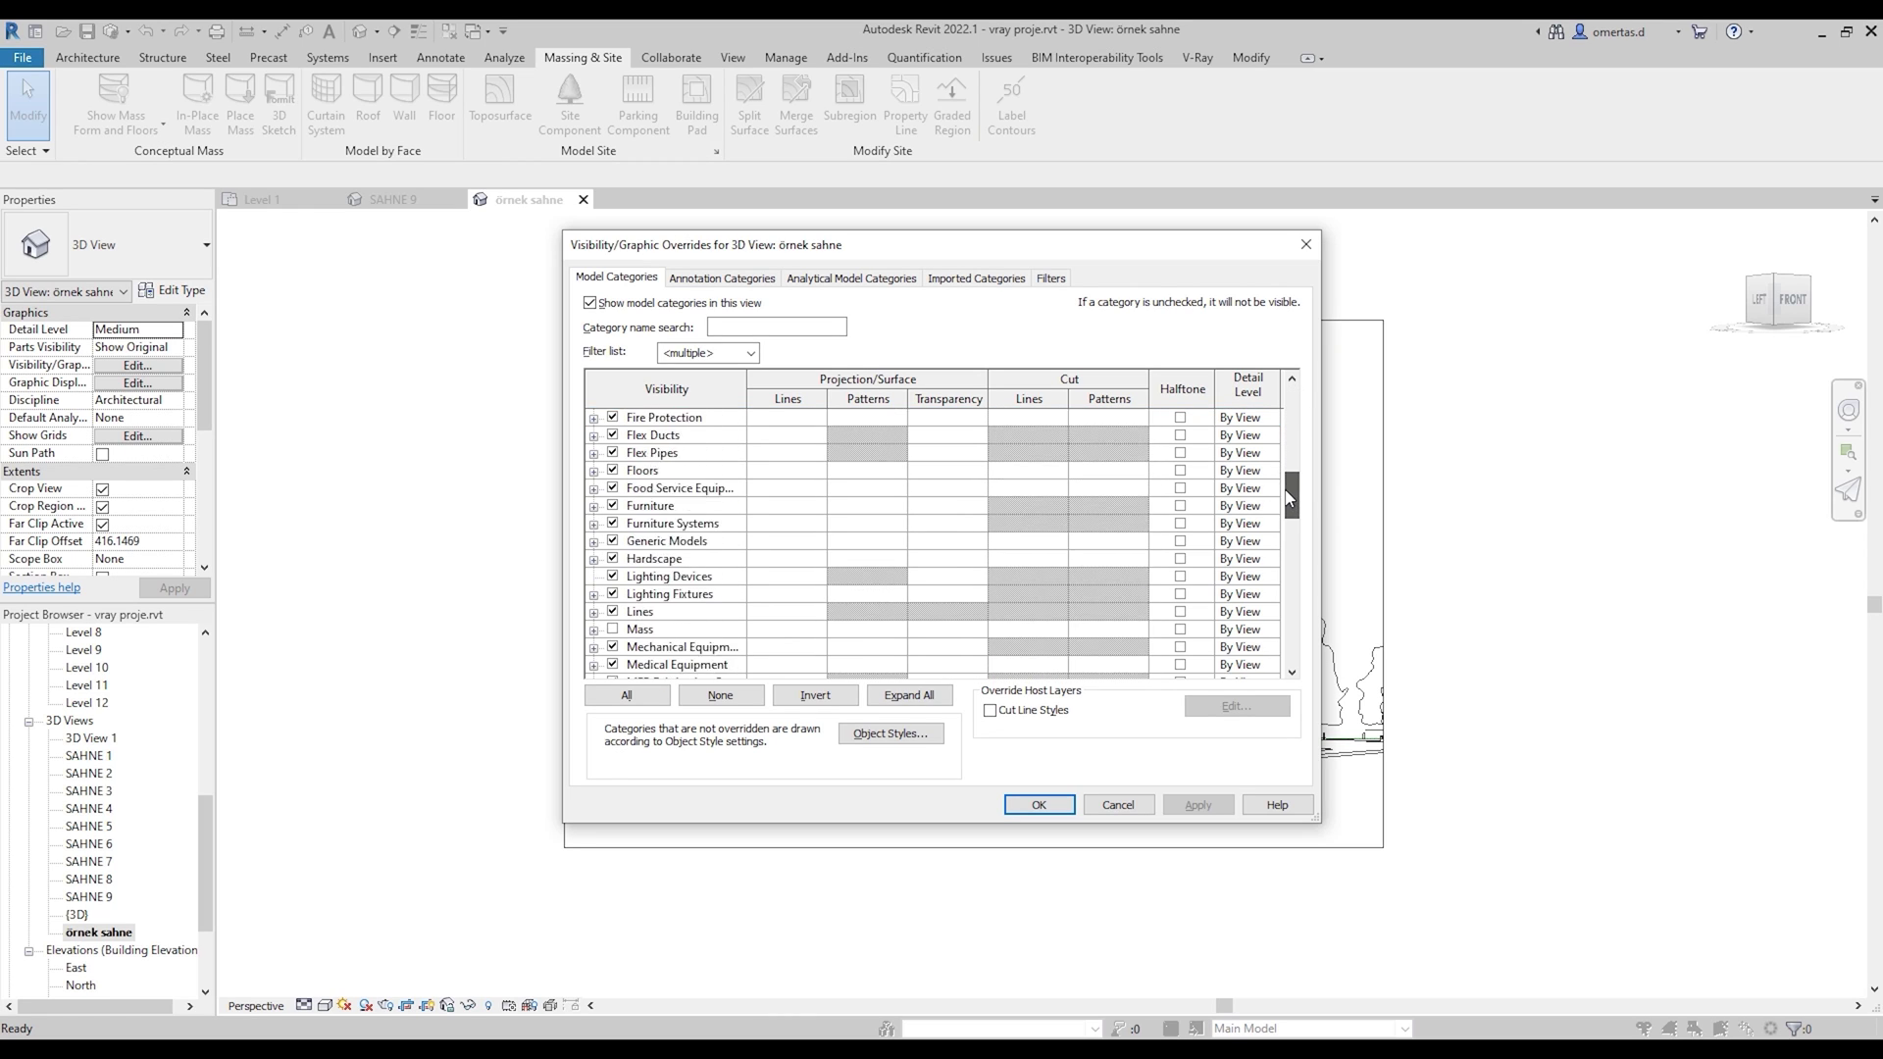
left_click(613, 453)
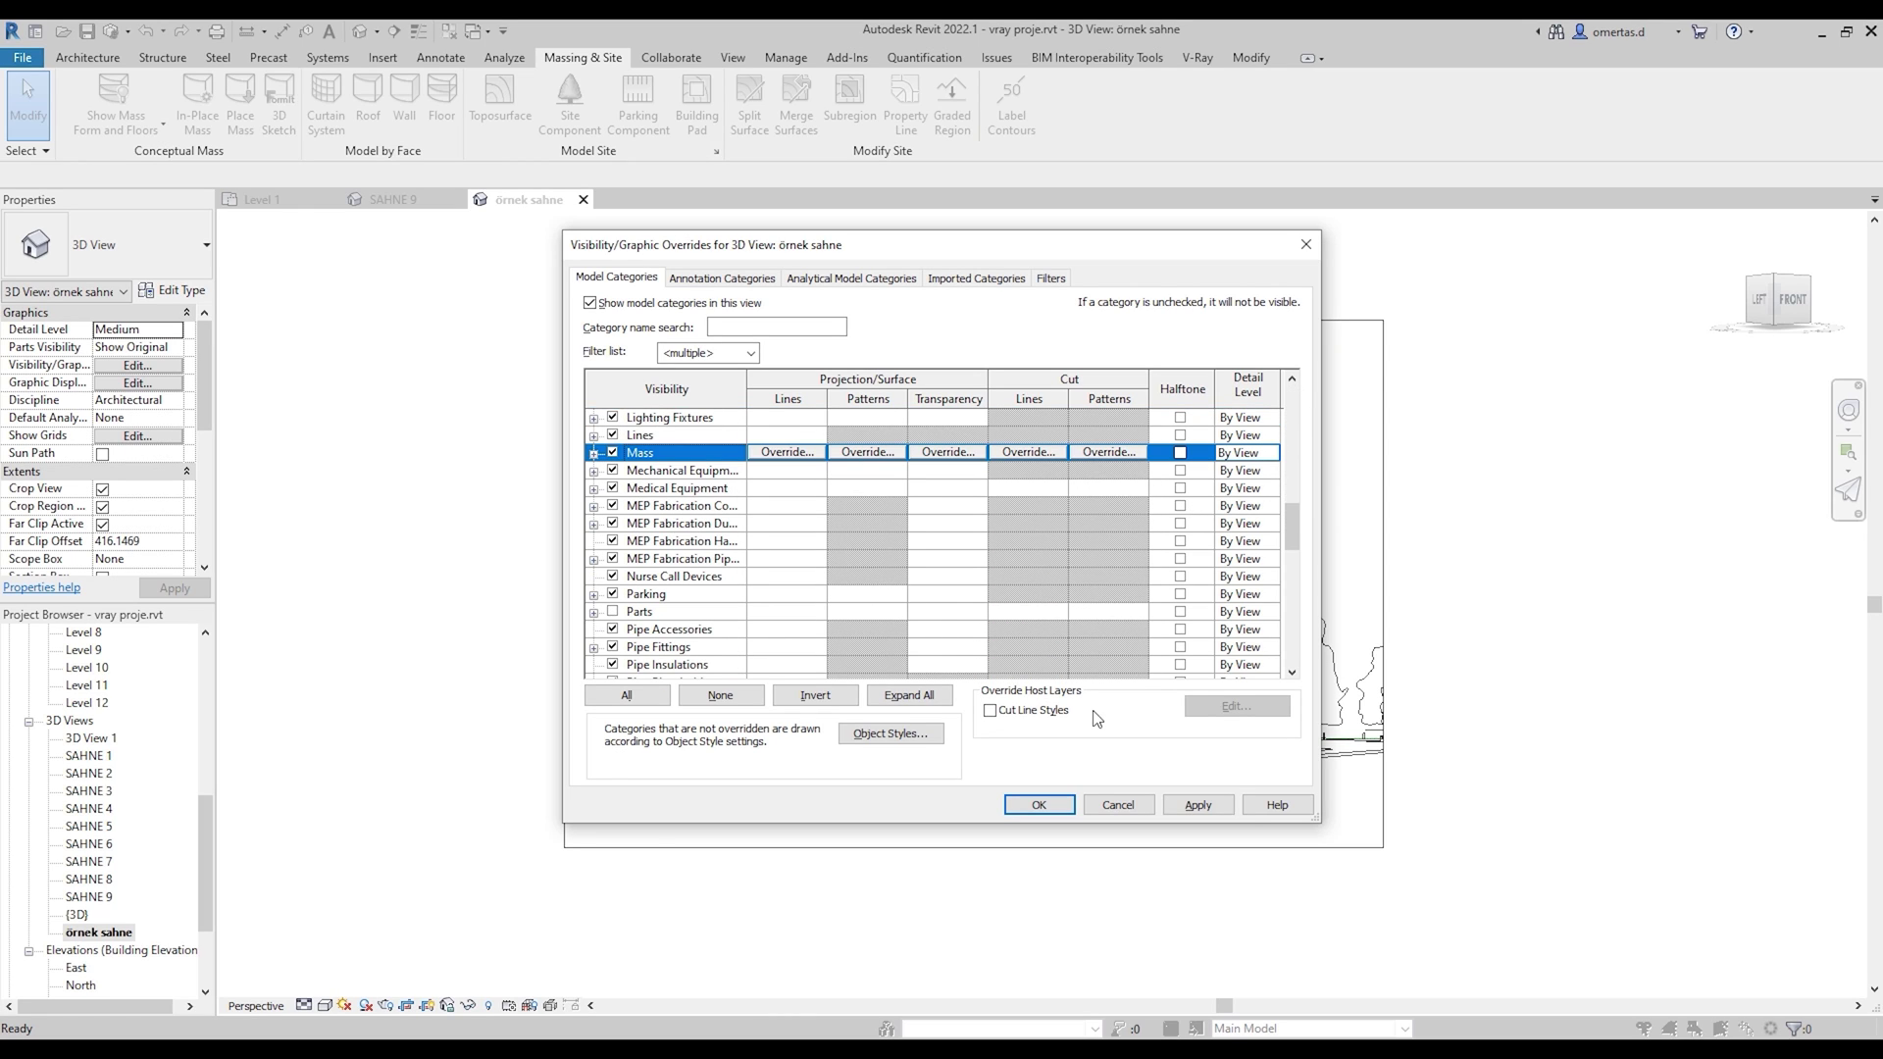
left_click(1199, 805)
left_click(1040, 804)
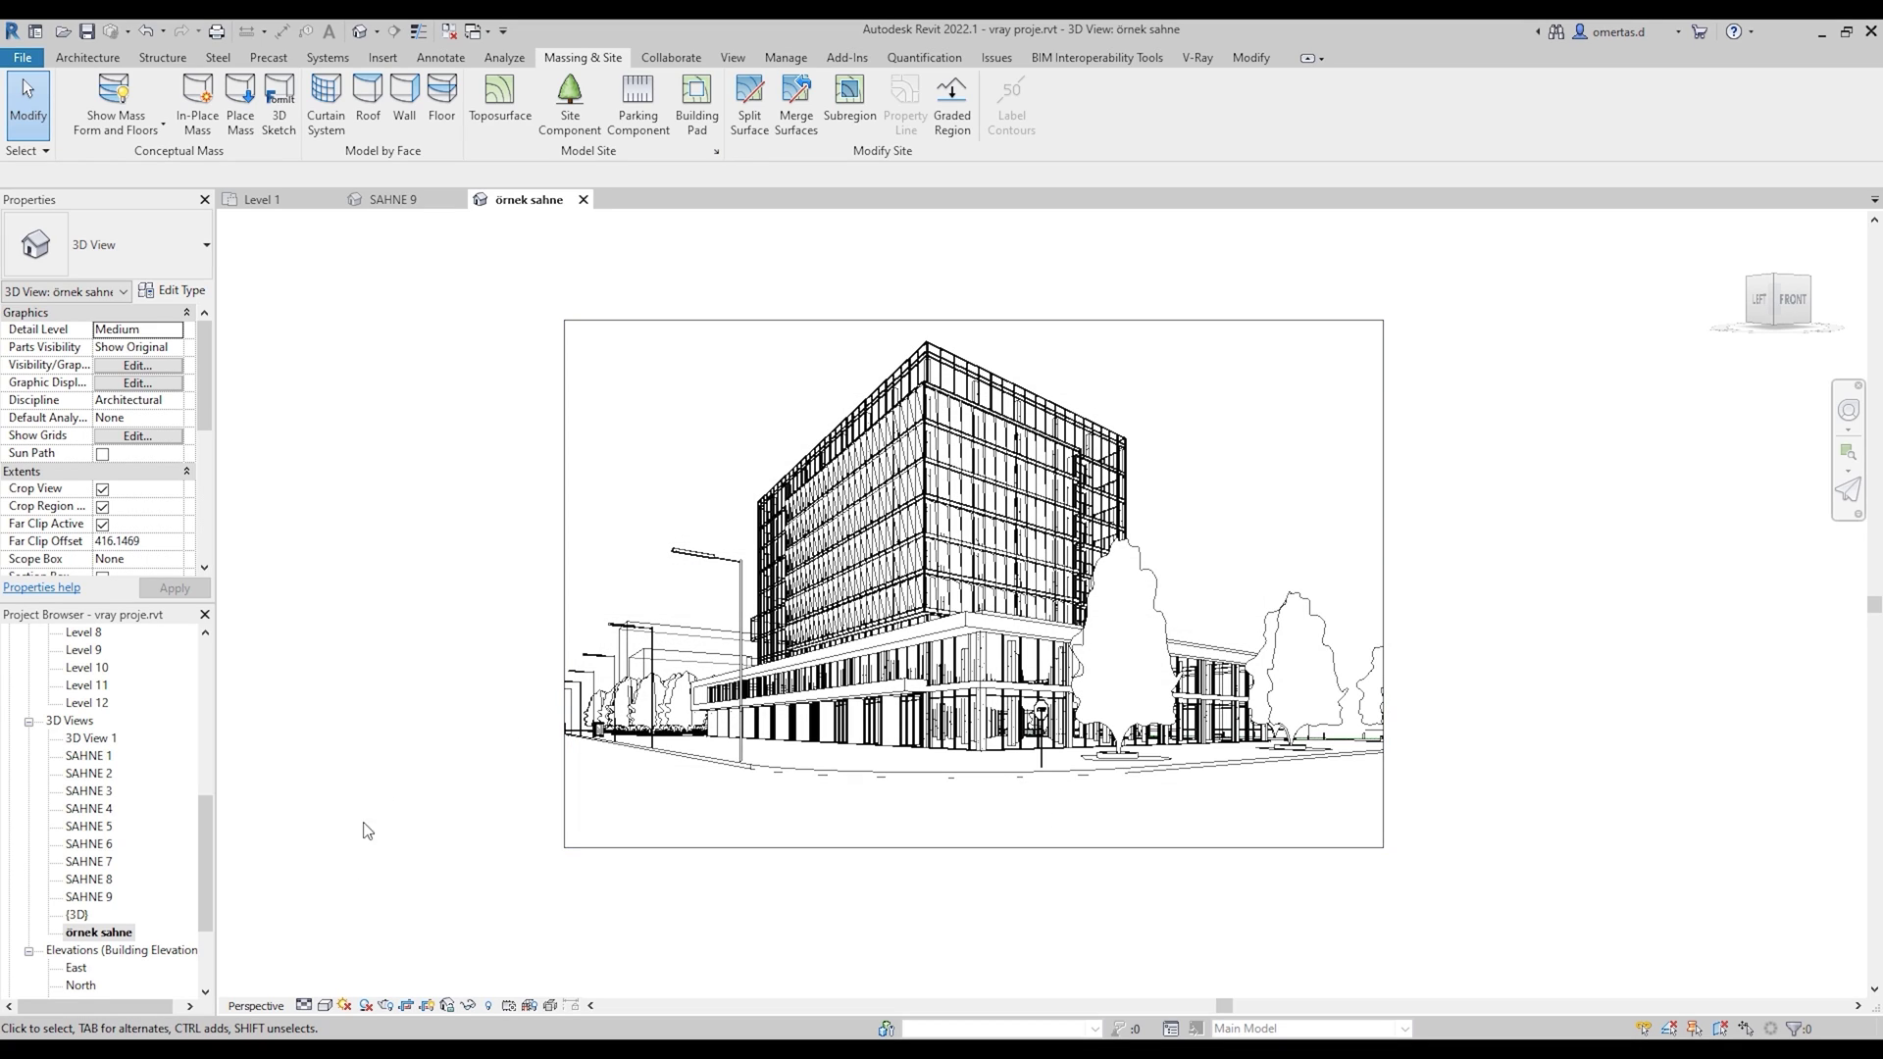
left_click(325, 1006)
left_click(392, 880)
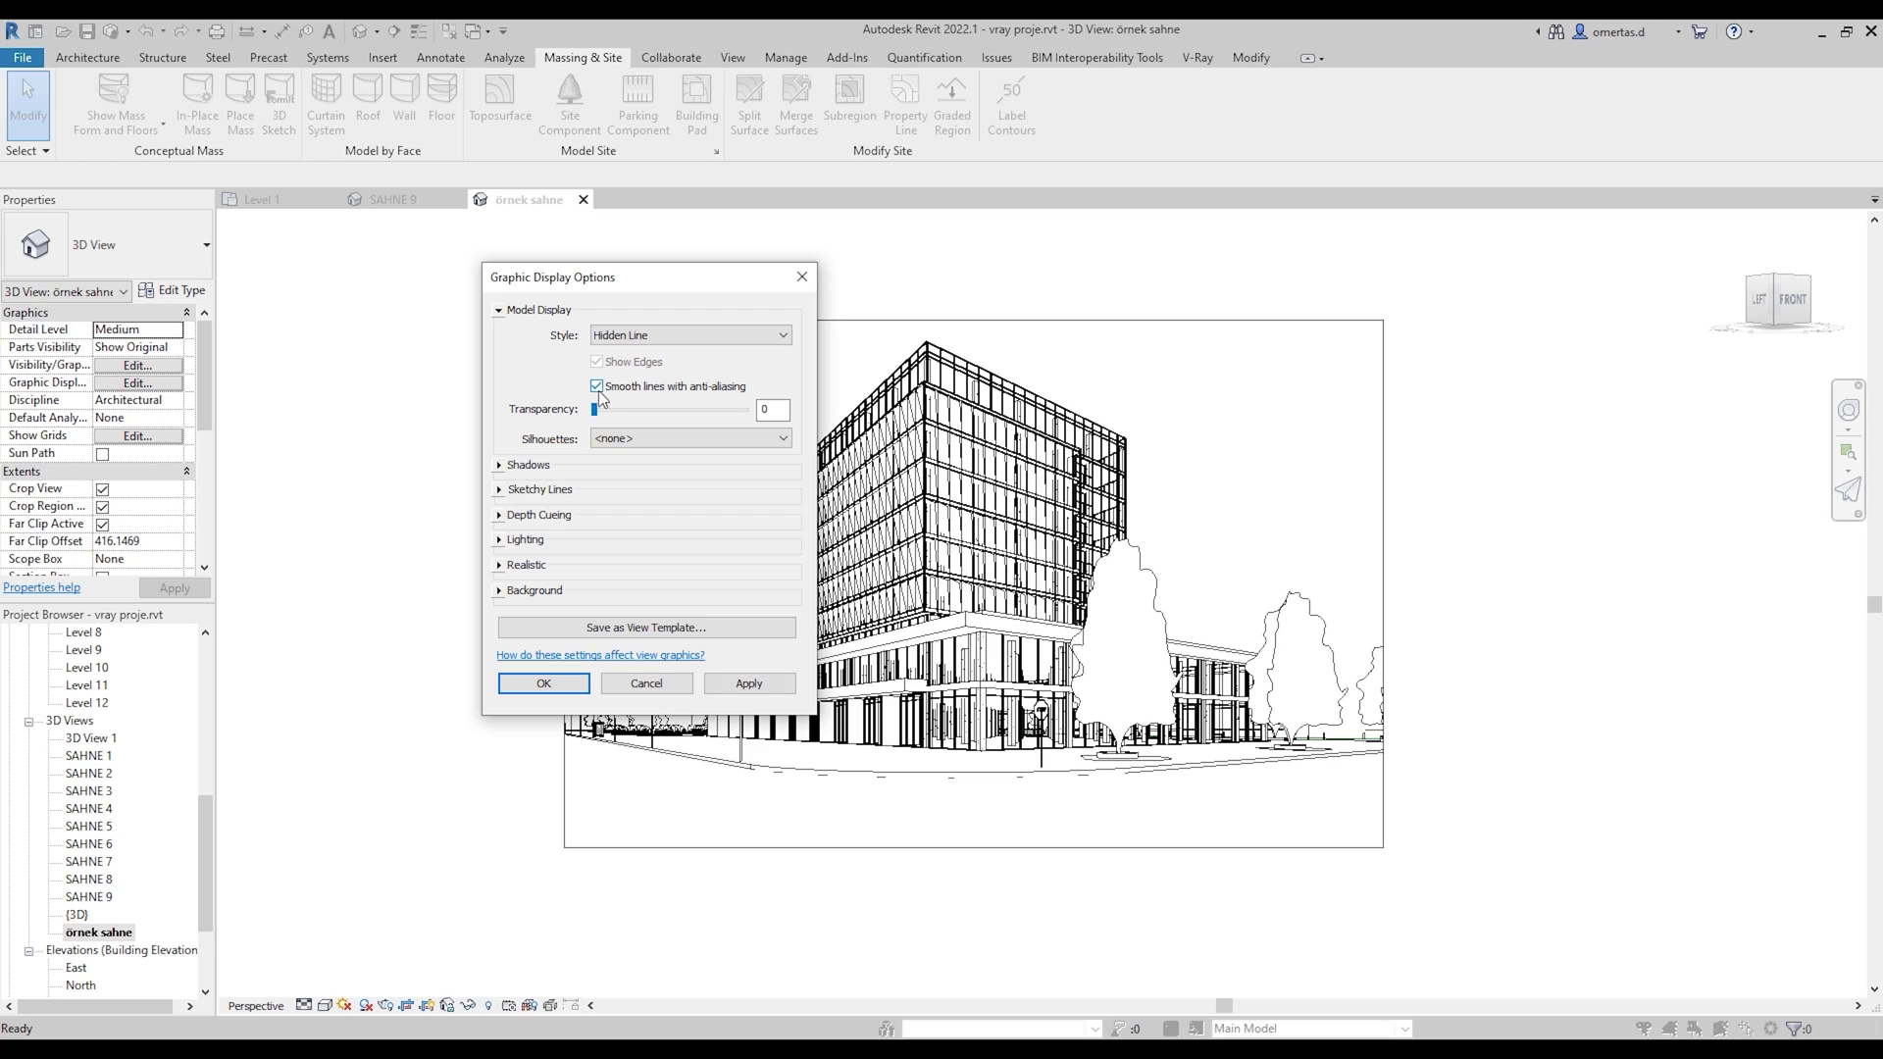
Step: Turn on cast shadows in Graphic Display Options and apply them to örnek sahne
left_click(500, 466)
left_click(606, 480)
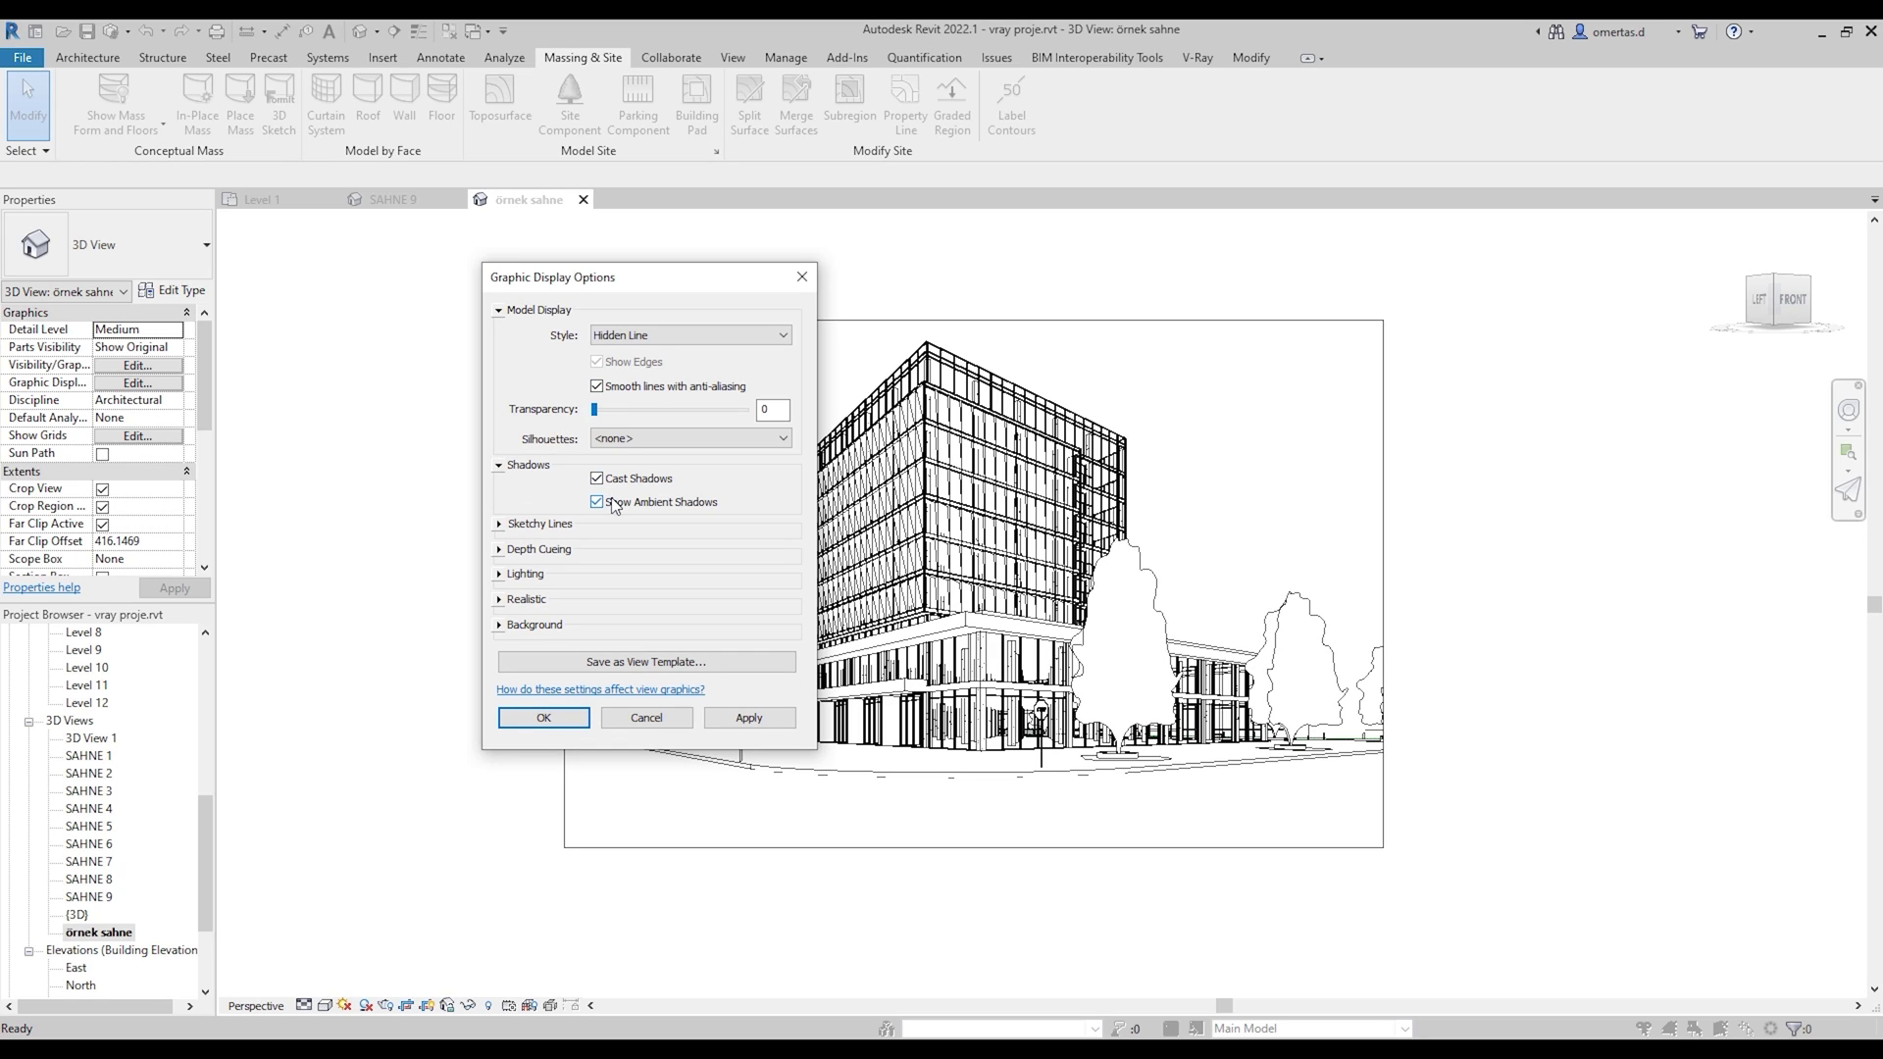
left_click(736, 718)
left_click(550, 721)
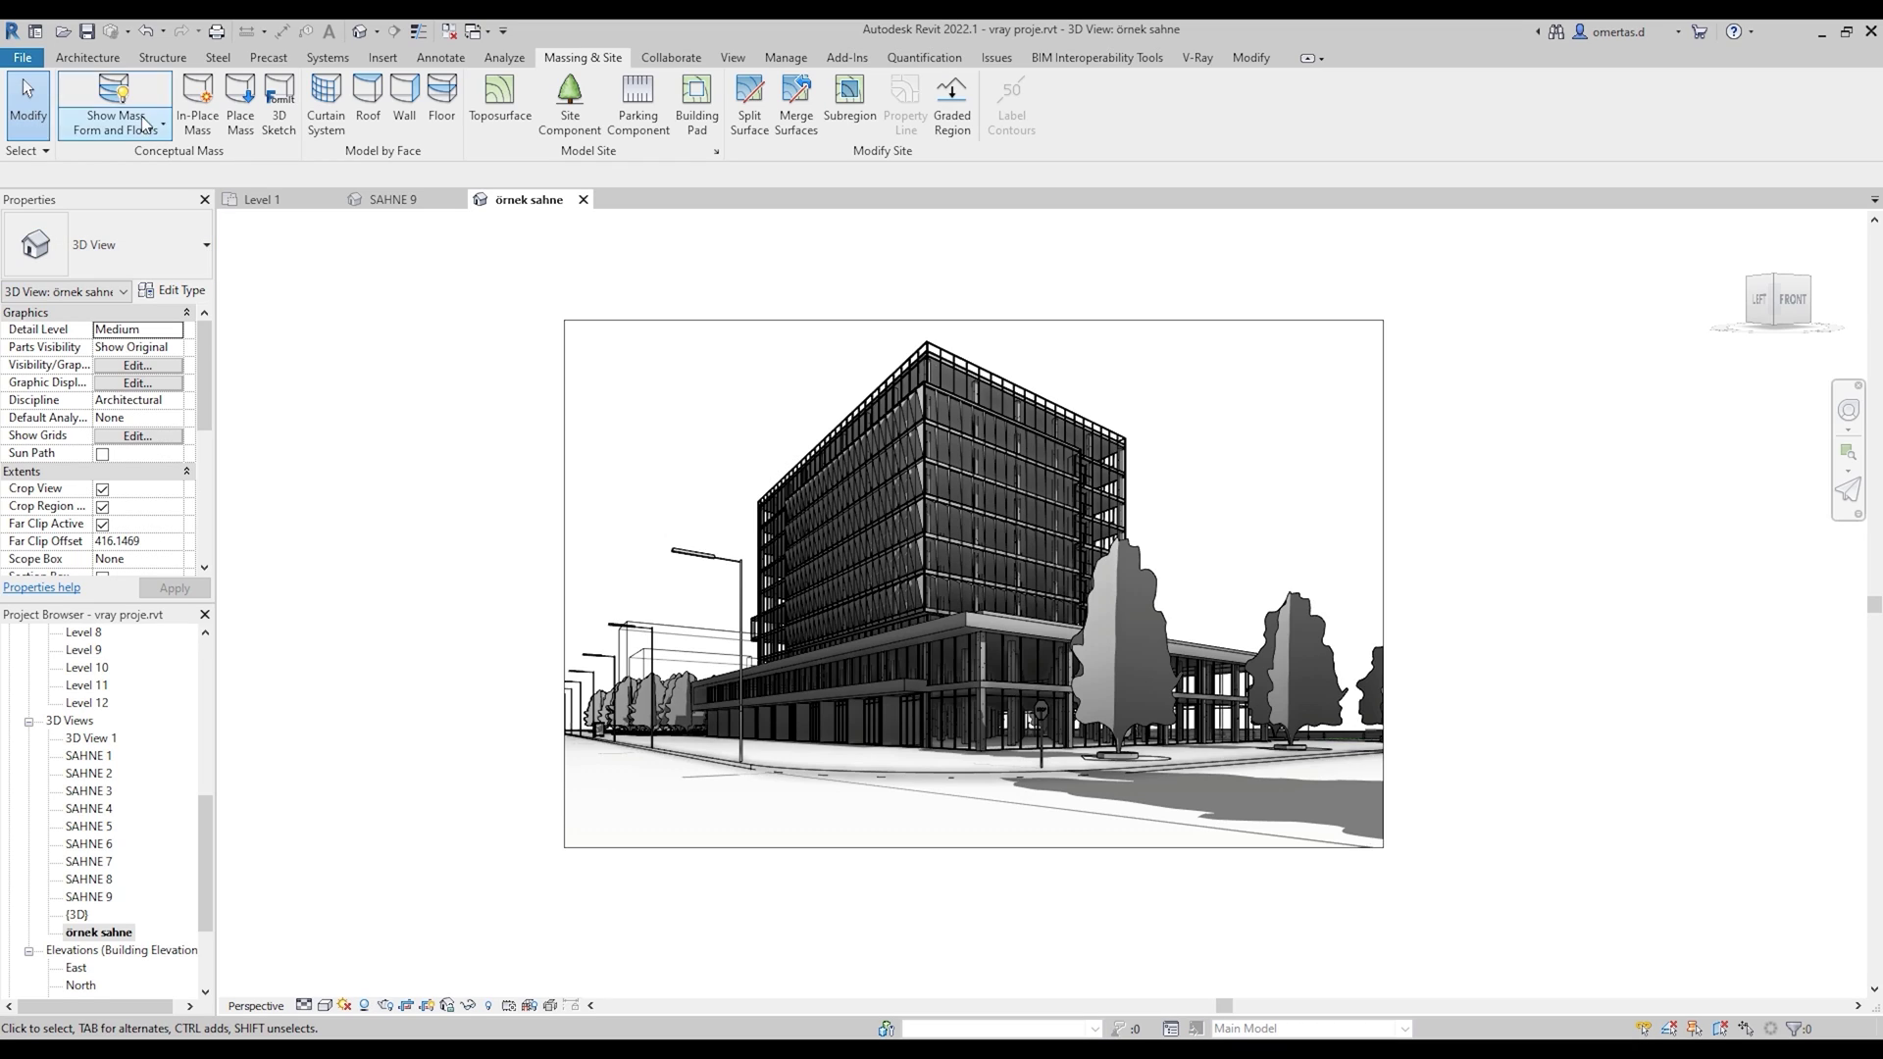
left_click(1197, 58)
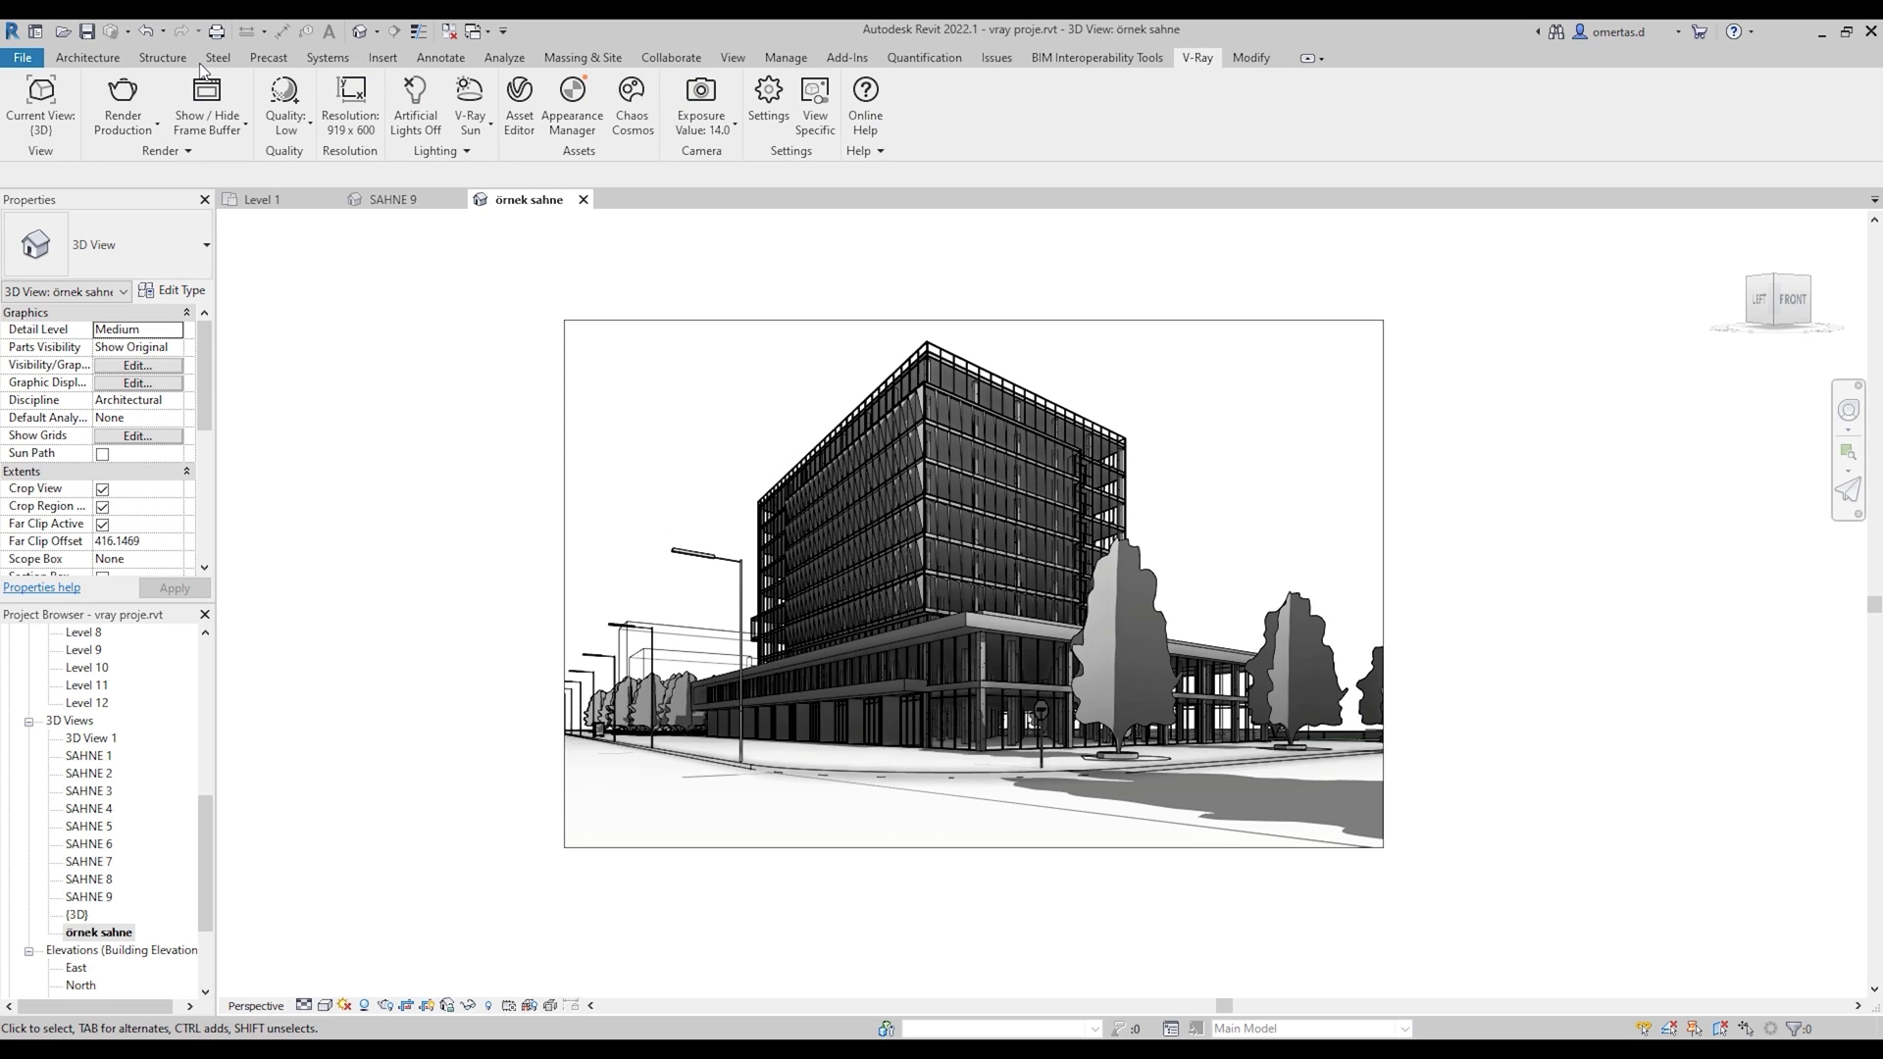
Step: Render the 'örnek sahne' view in V-Ray, then close the frame buffer and progress window
left_click(41, 103)
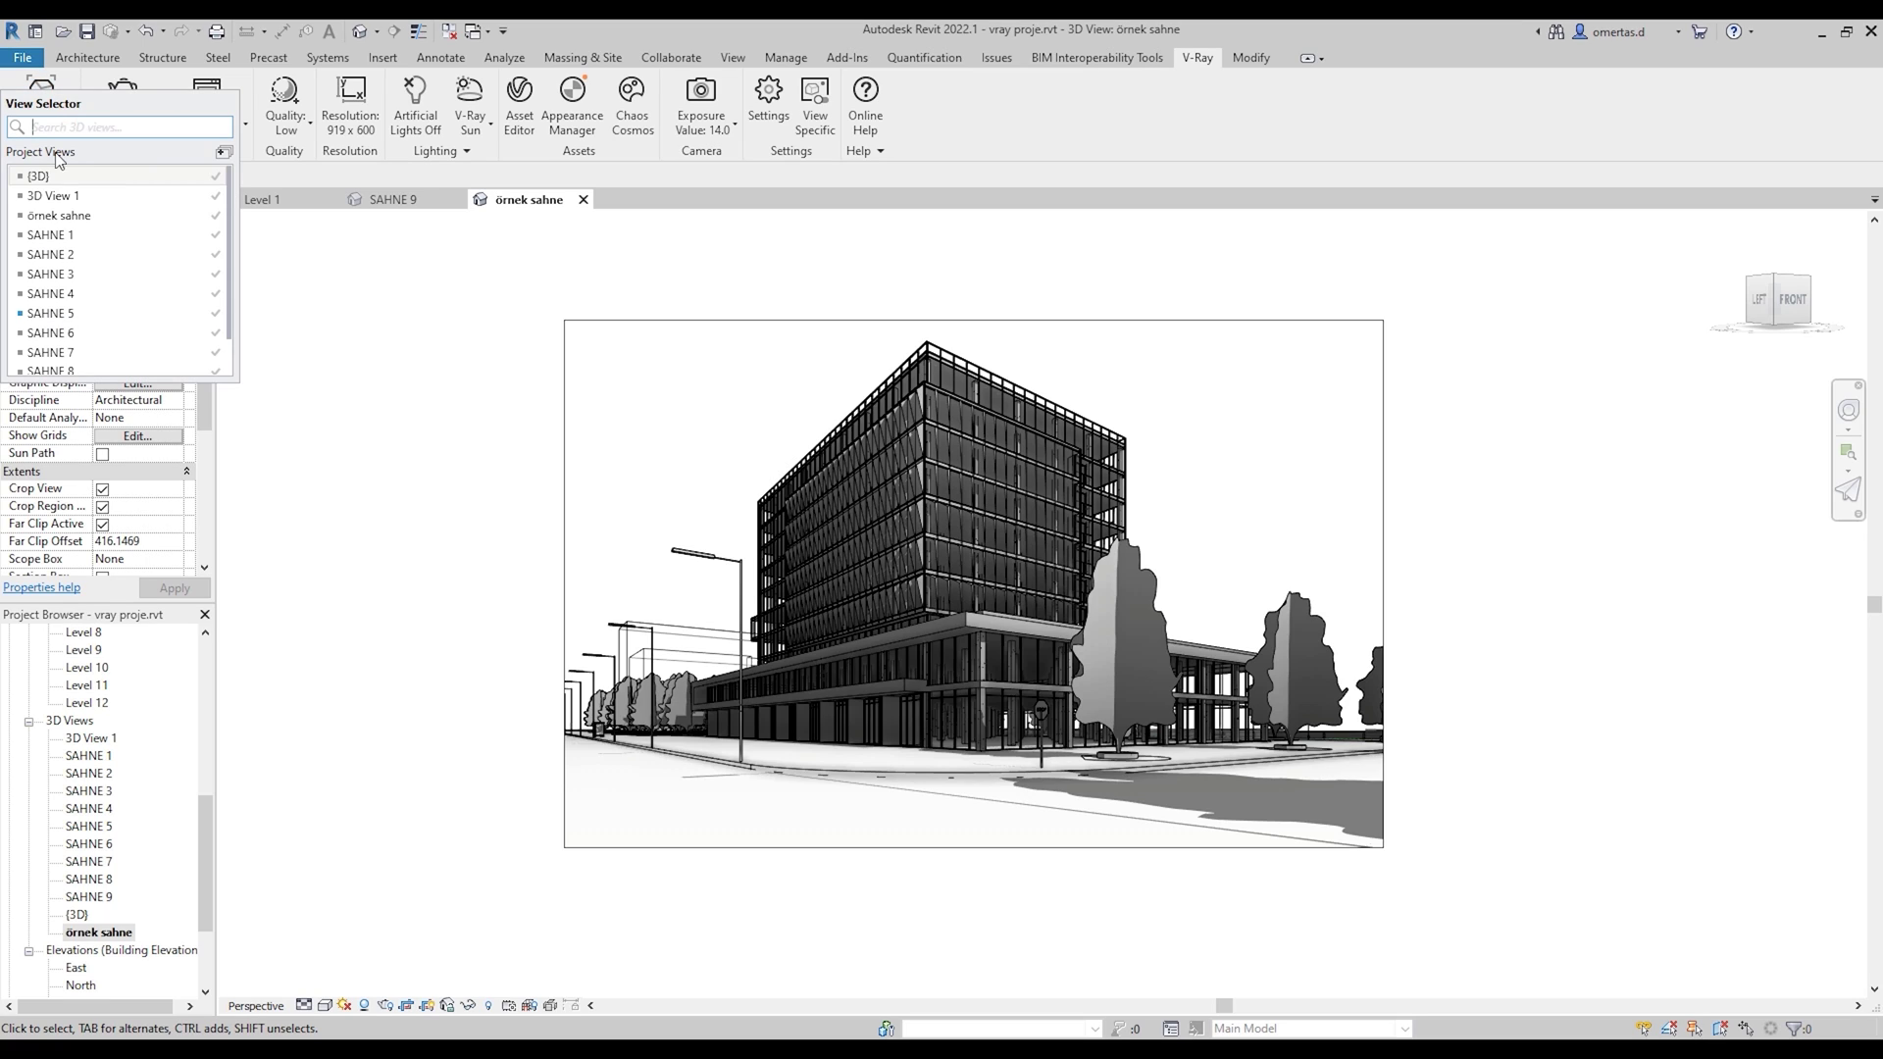
left_click(59, 209)
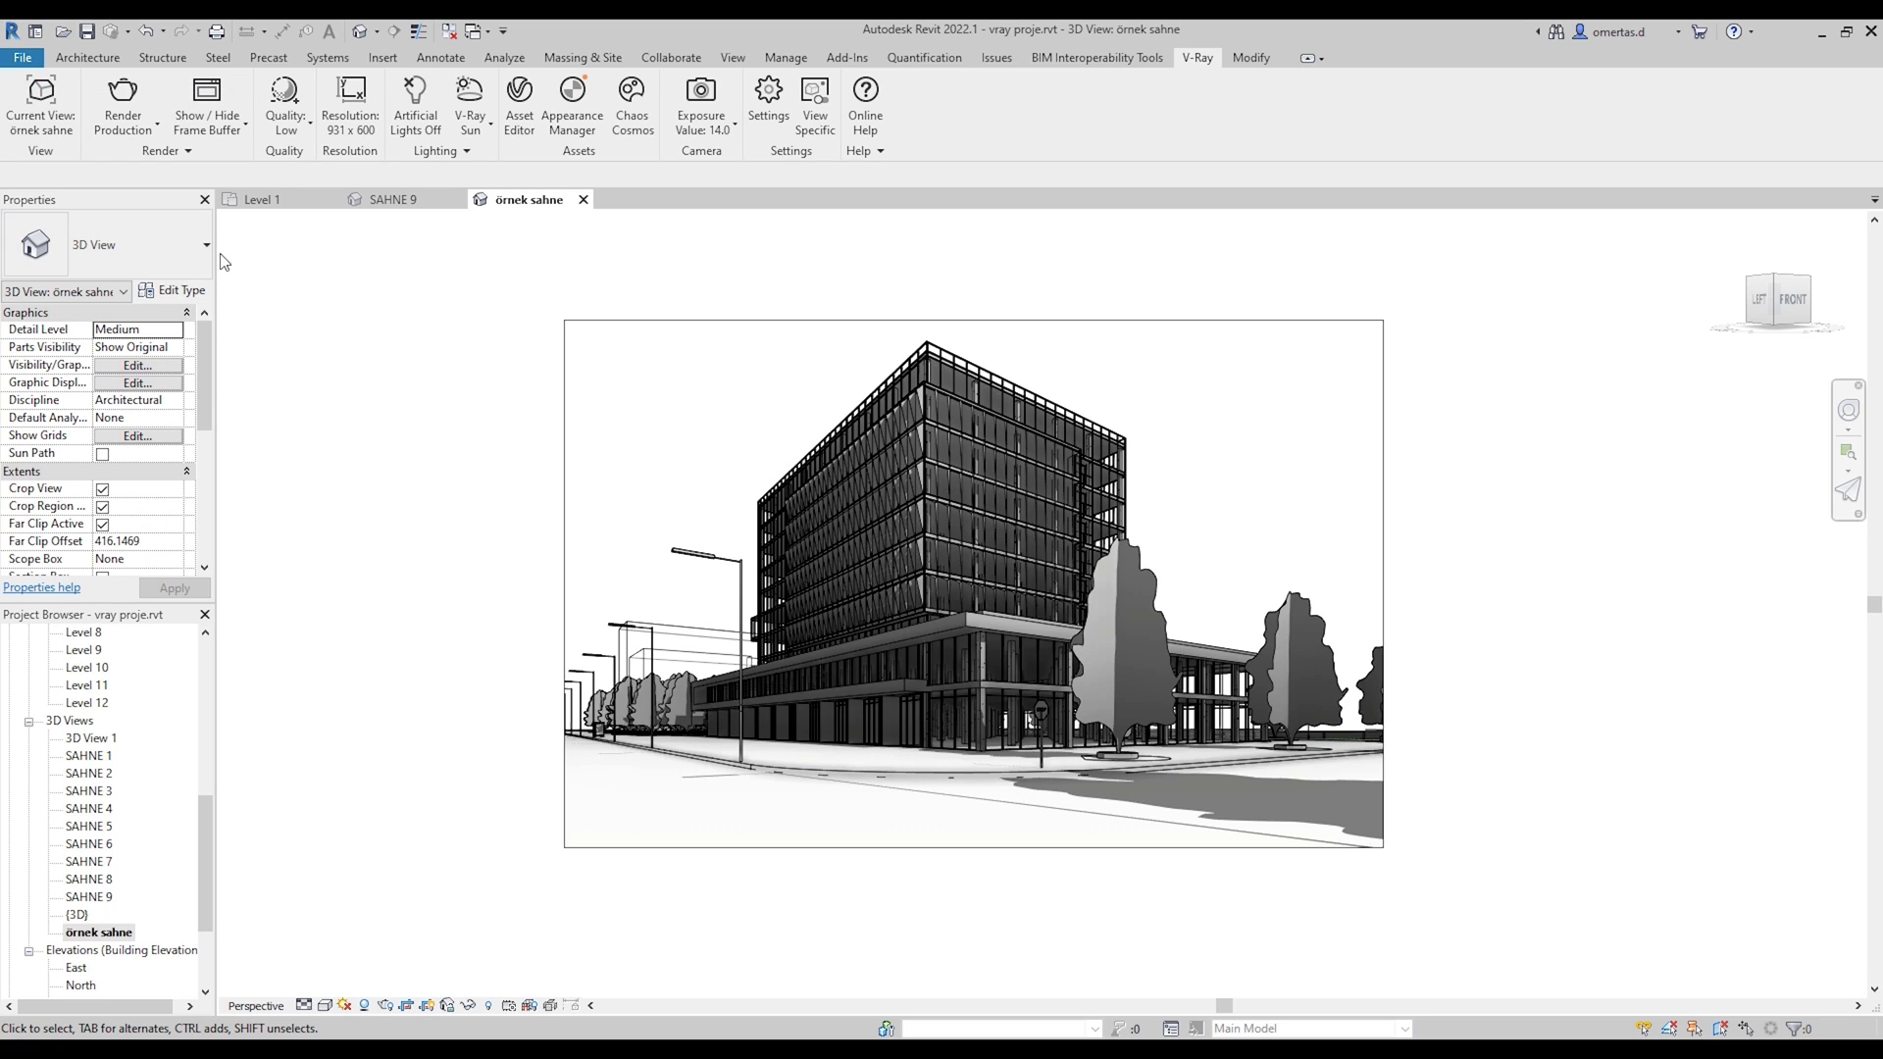
left_click(123, 98)
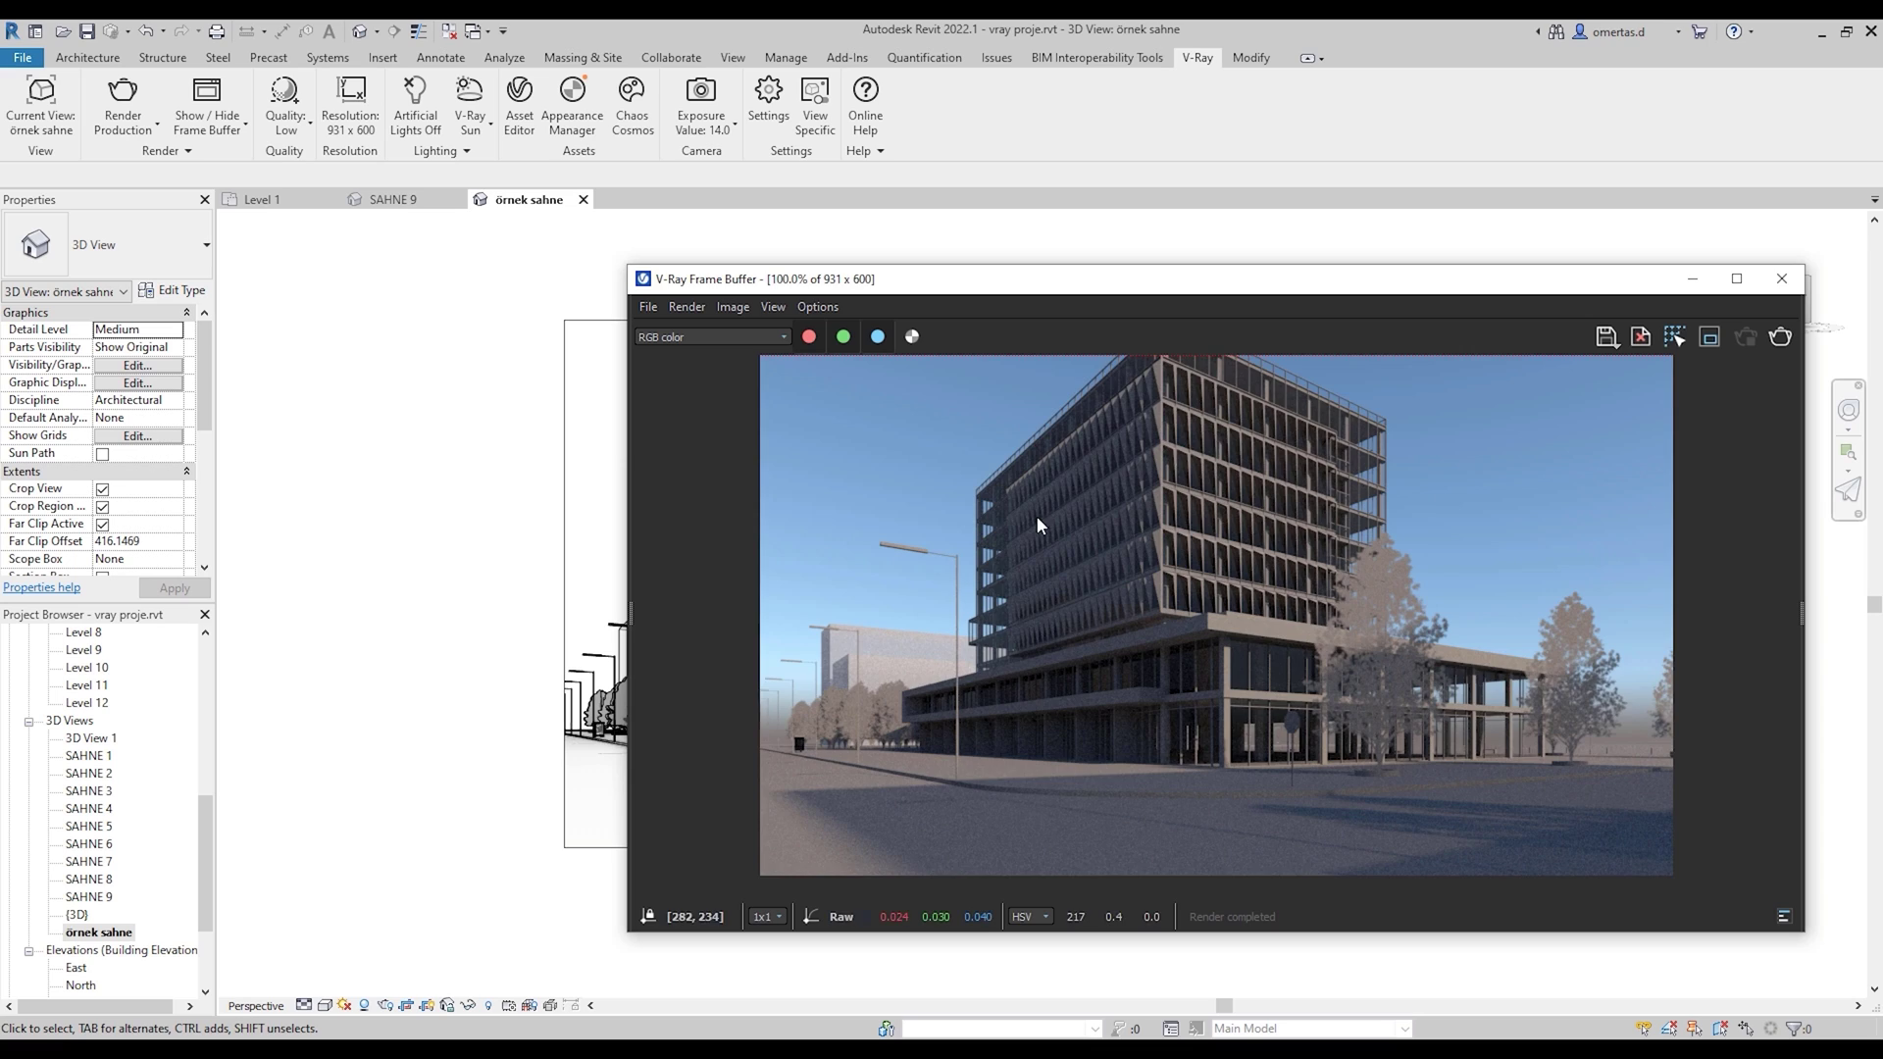
scroll(1036, 515, "down", 1)
left_click_drag(1255, 283, 879, 244)
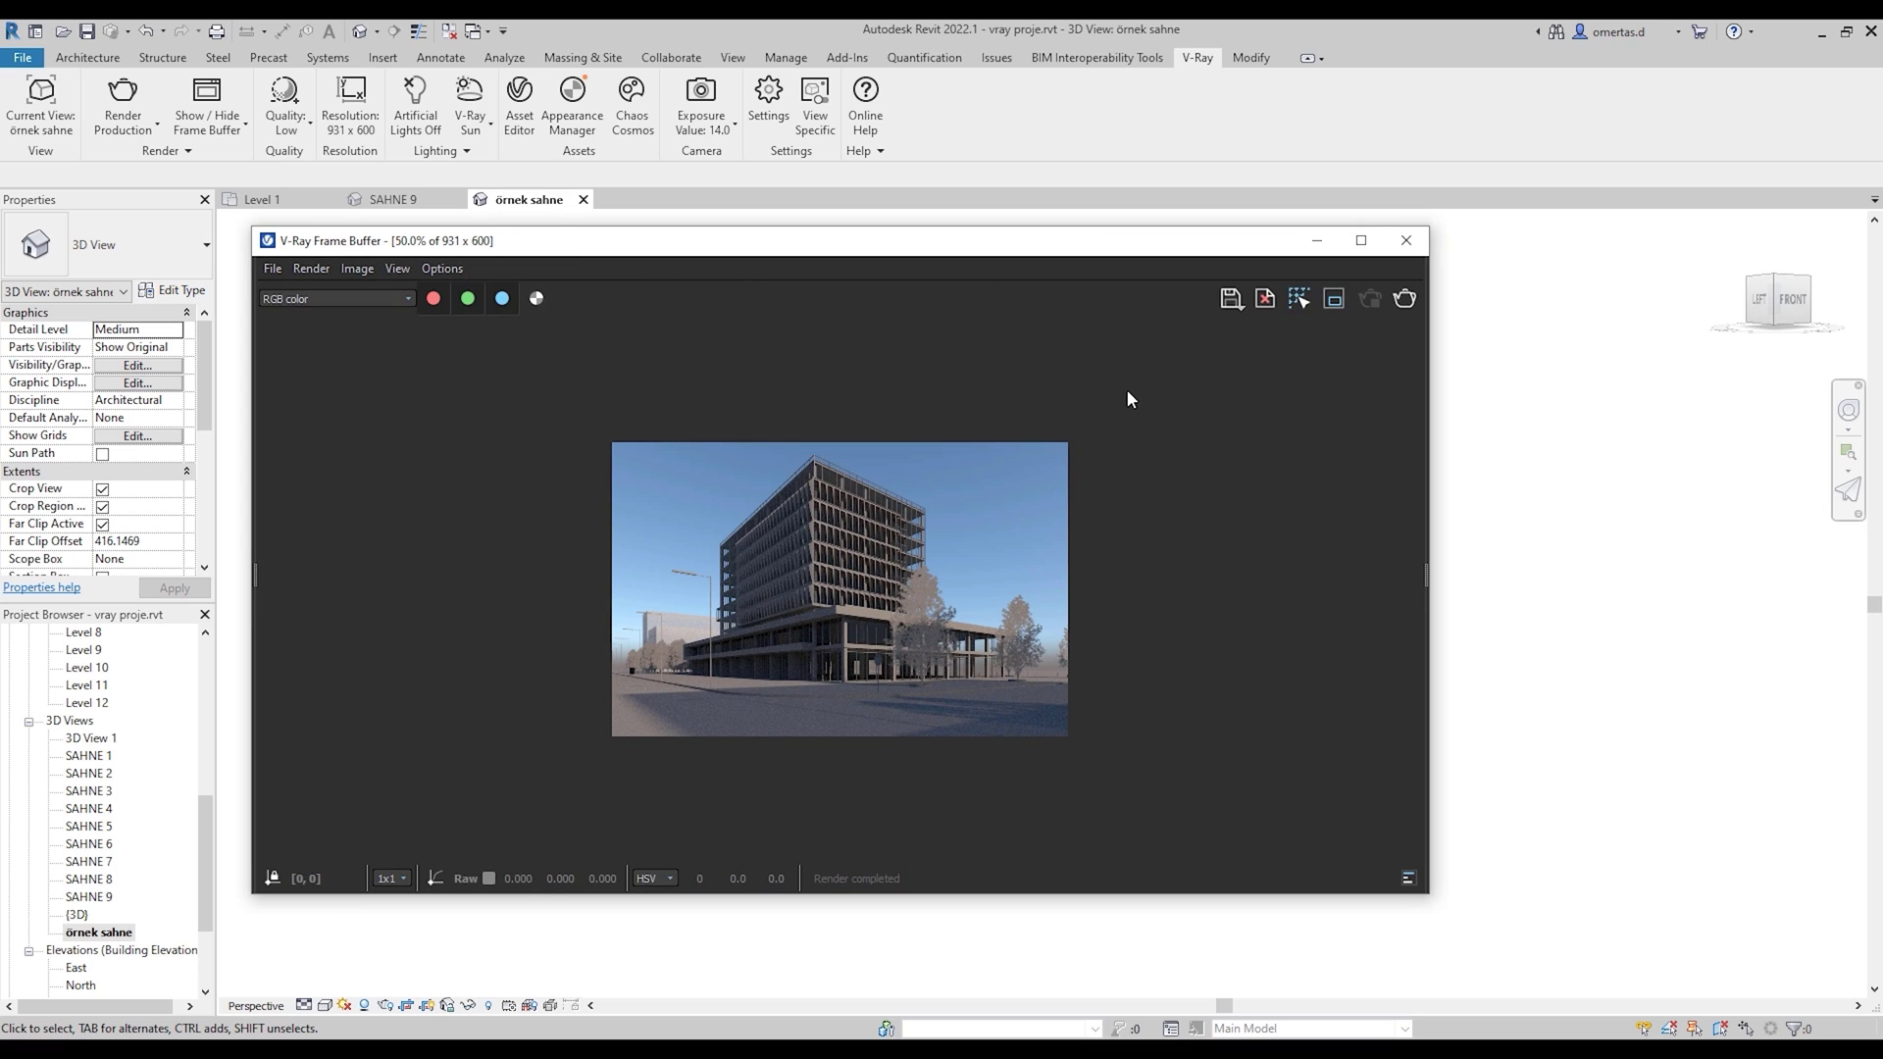
left_click(1403, 241)
left_click(1230, 478)
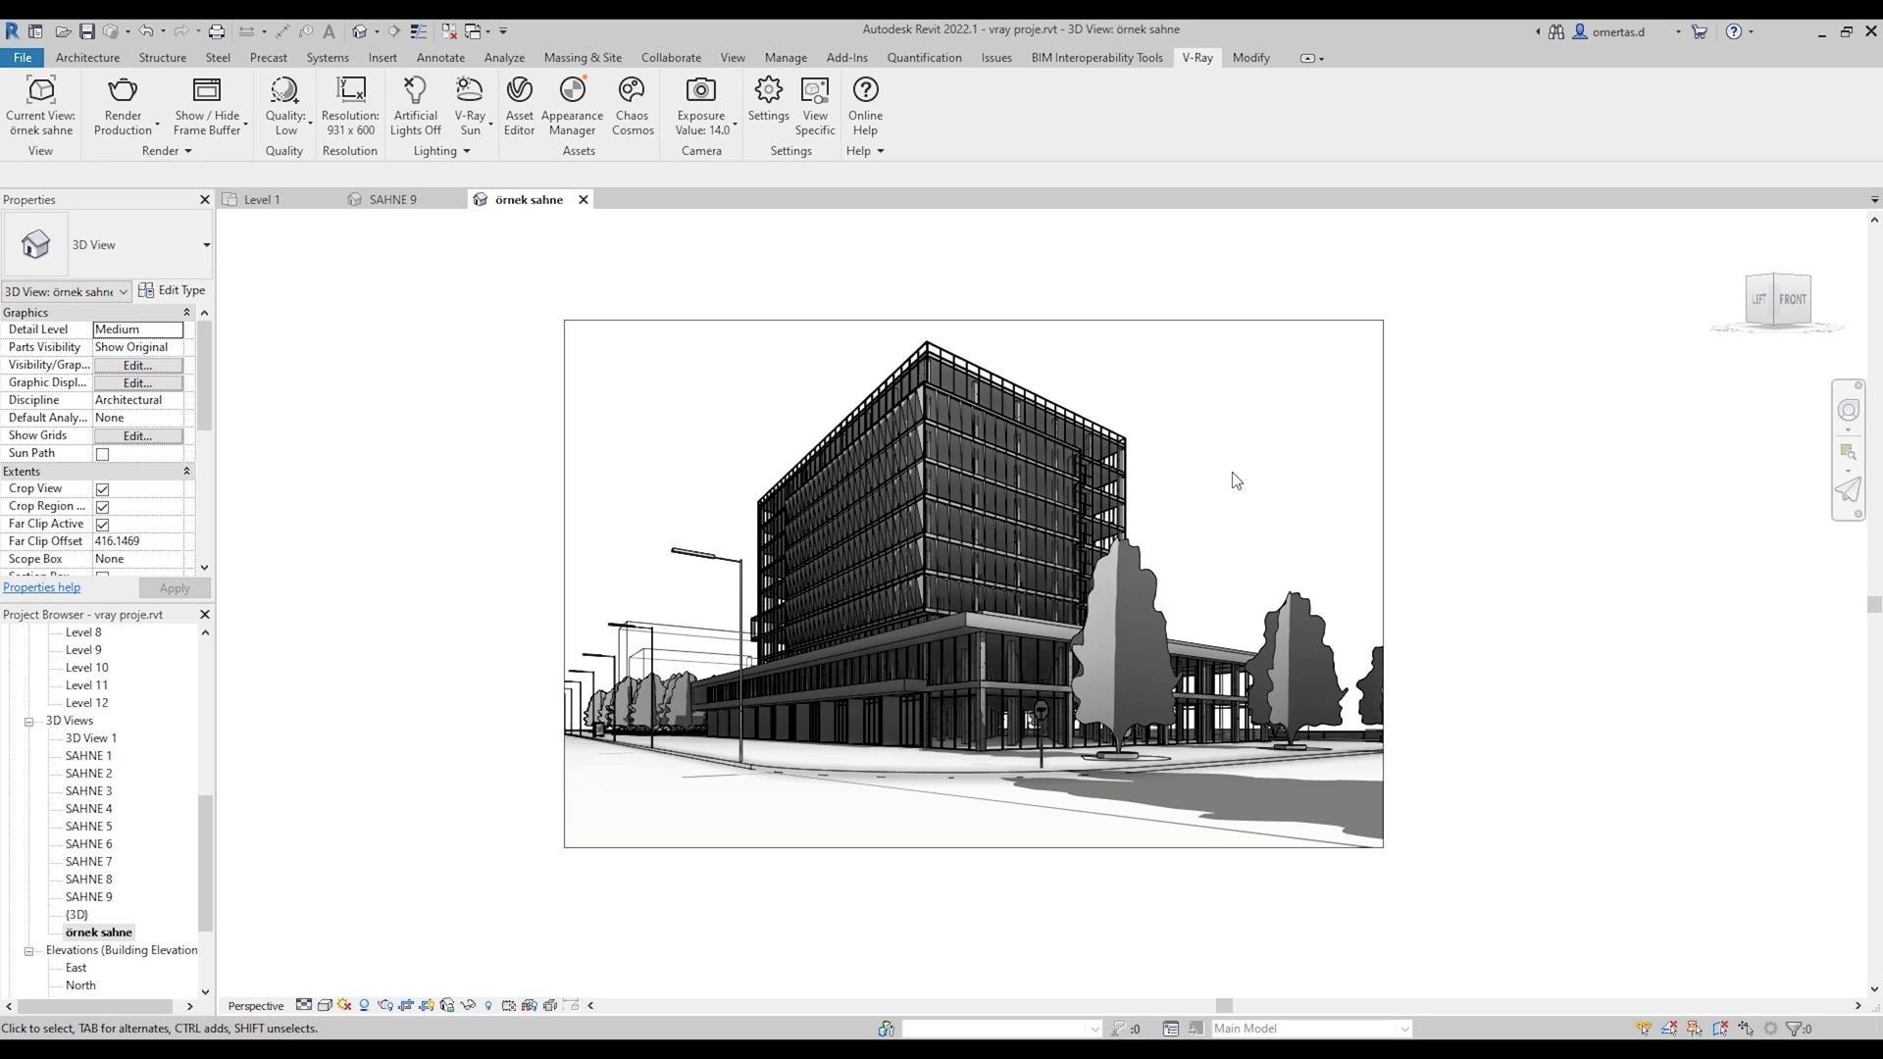
Step: With the navigation wheel, move the camera closer and lower so street lamps sit in the right foreground
left_click(1849, 410)
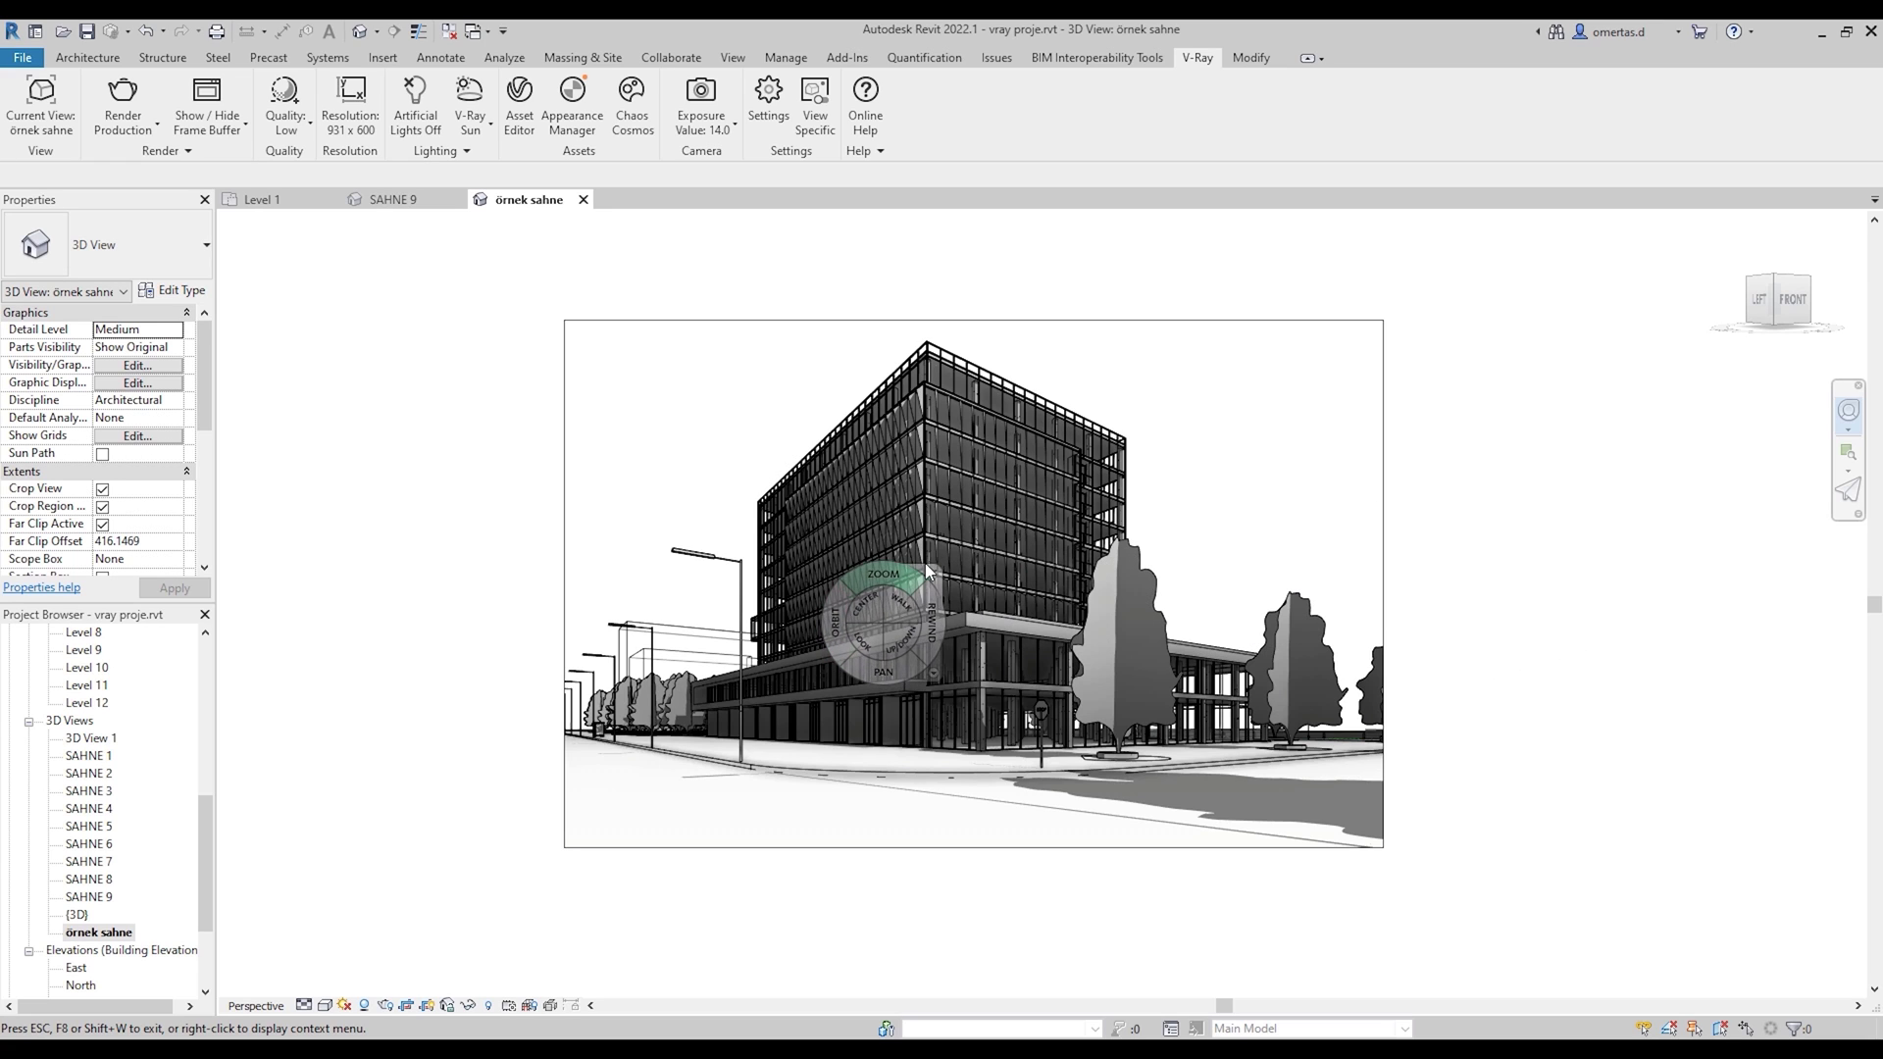
mouse_move(944, 482)
left_mouse_down()
mouse_move(959, 477)
mouse_move(972, 537)
left_mouse_up()
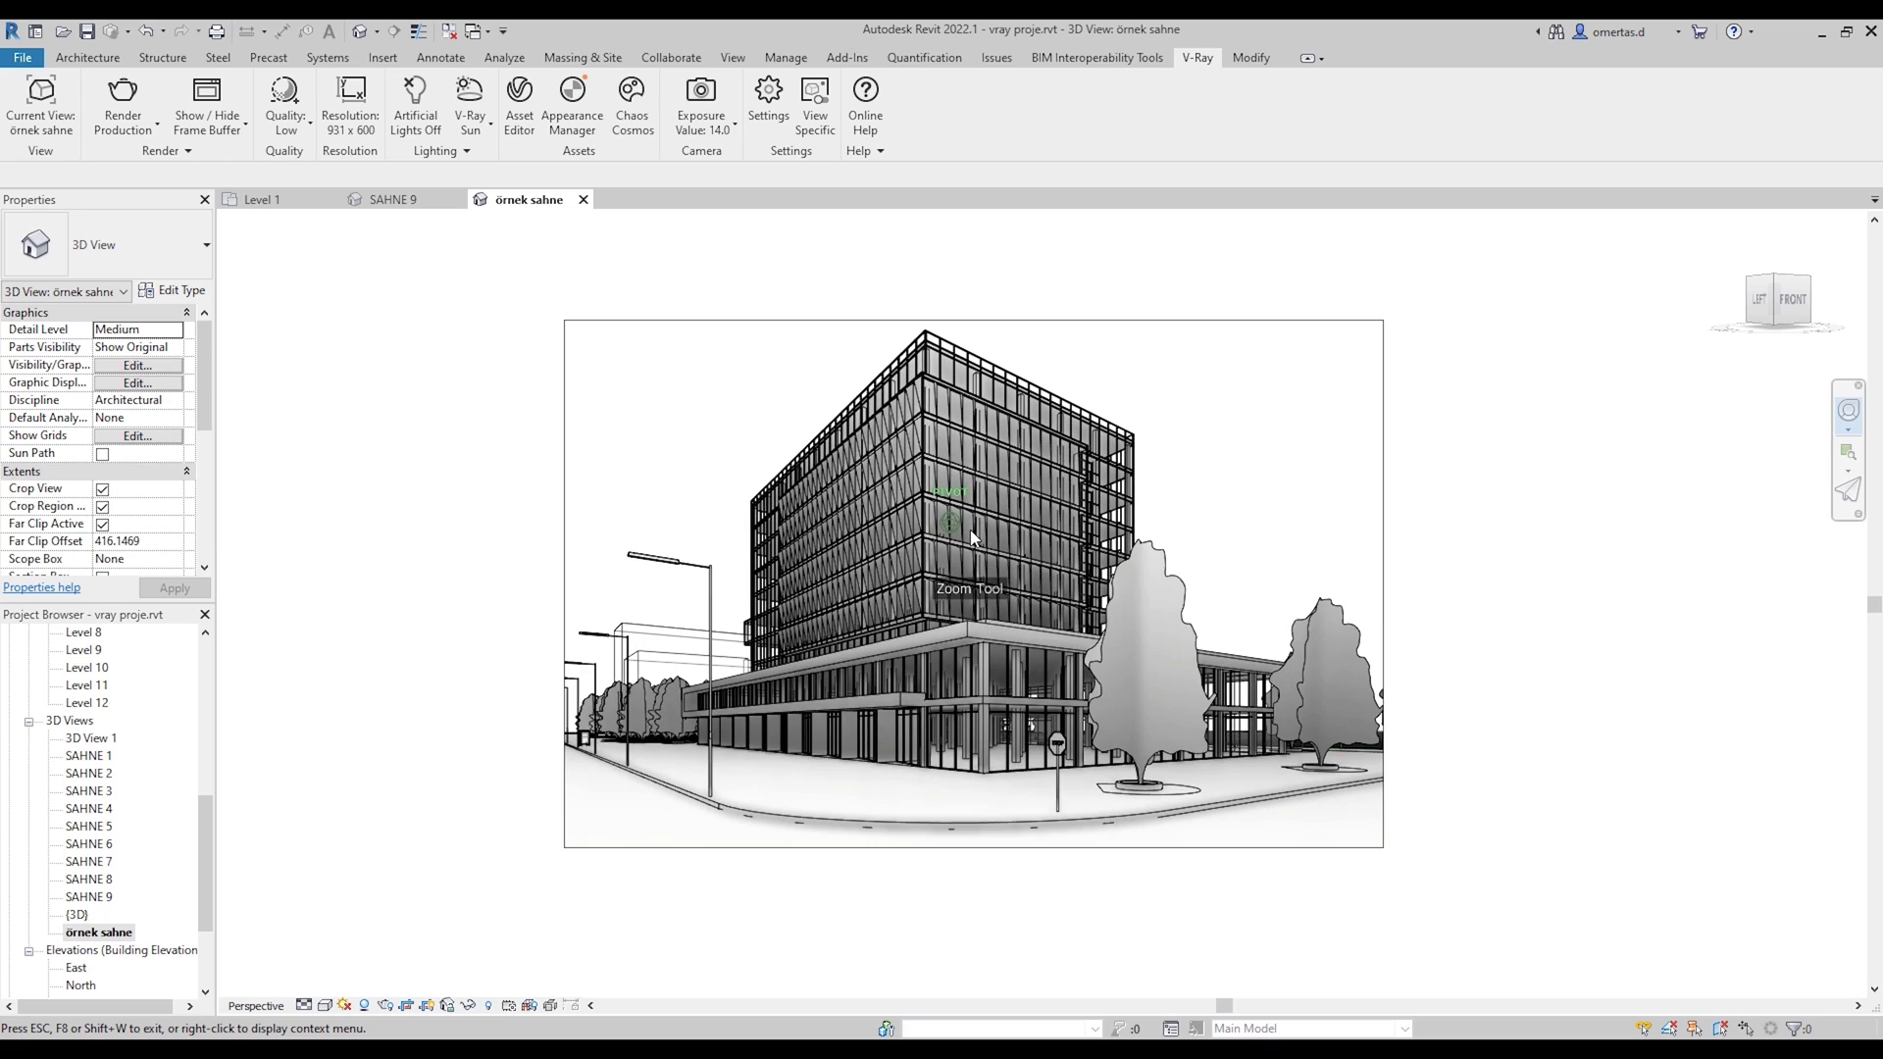
mouse_move(965, 608)
left_mouse_down()
mouse_move(911, 584)
mouse_move(932, 650)
mouse_move(928, 545)
left_mouse_up()
left_click(950, 586)
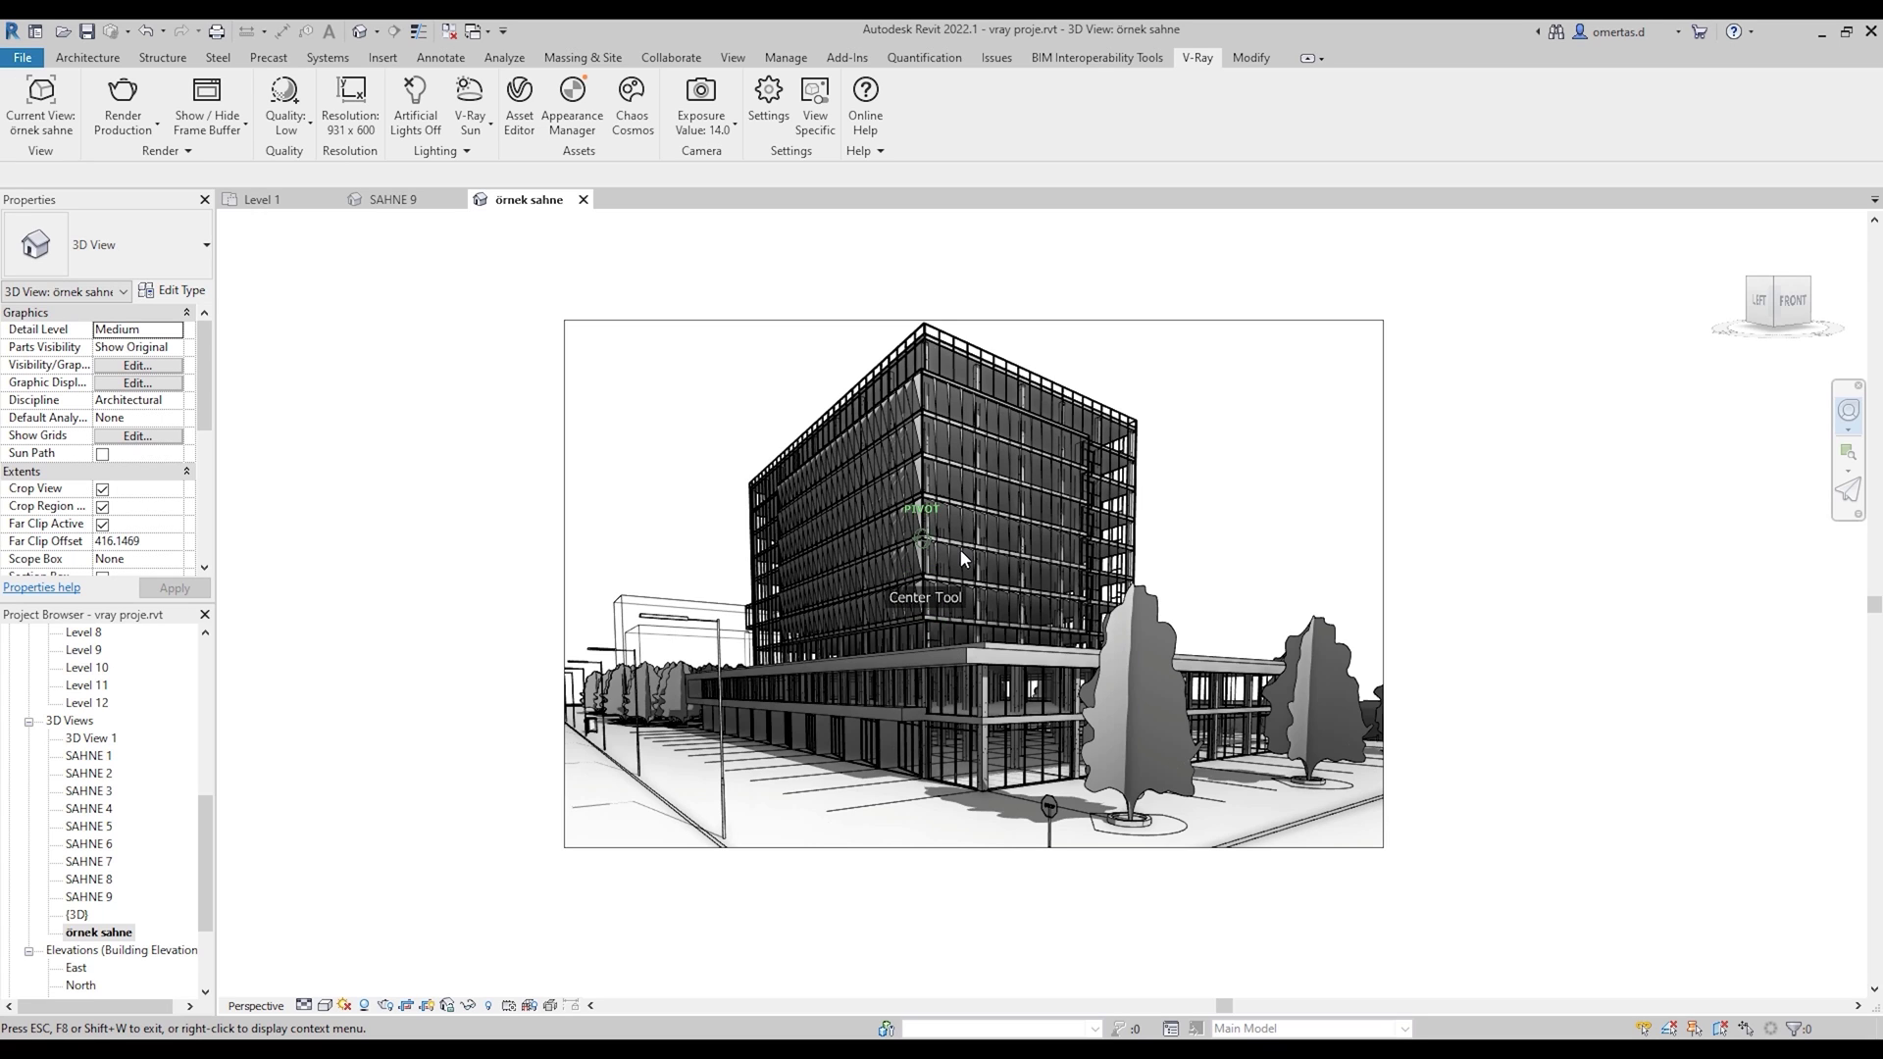
left_click_drag(928, 545, 963, 550)
scroll(1010, 500, "up", 3)
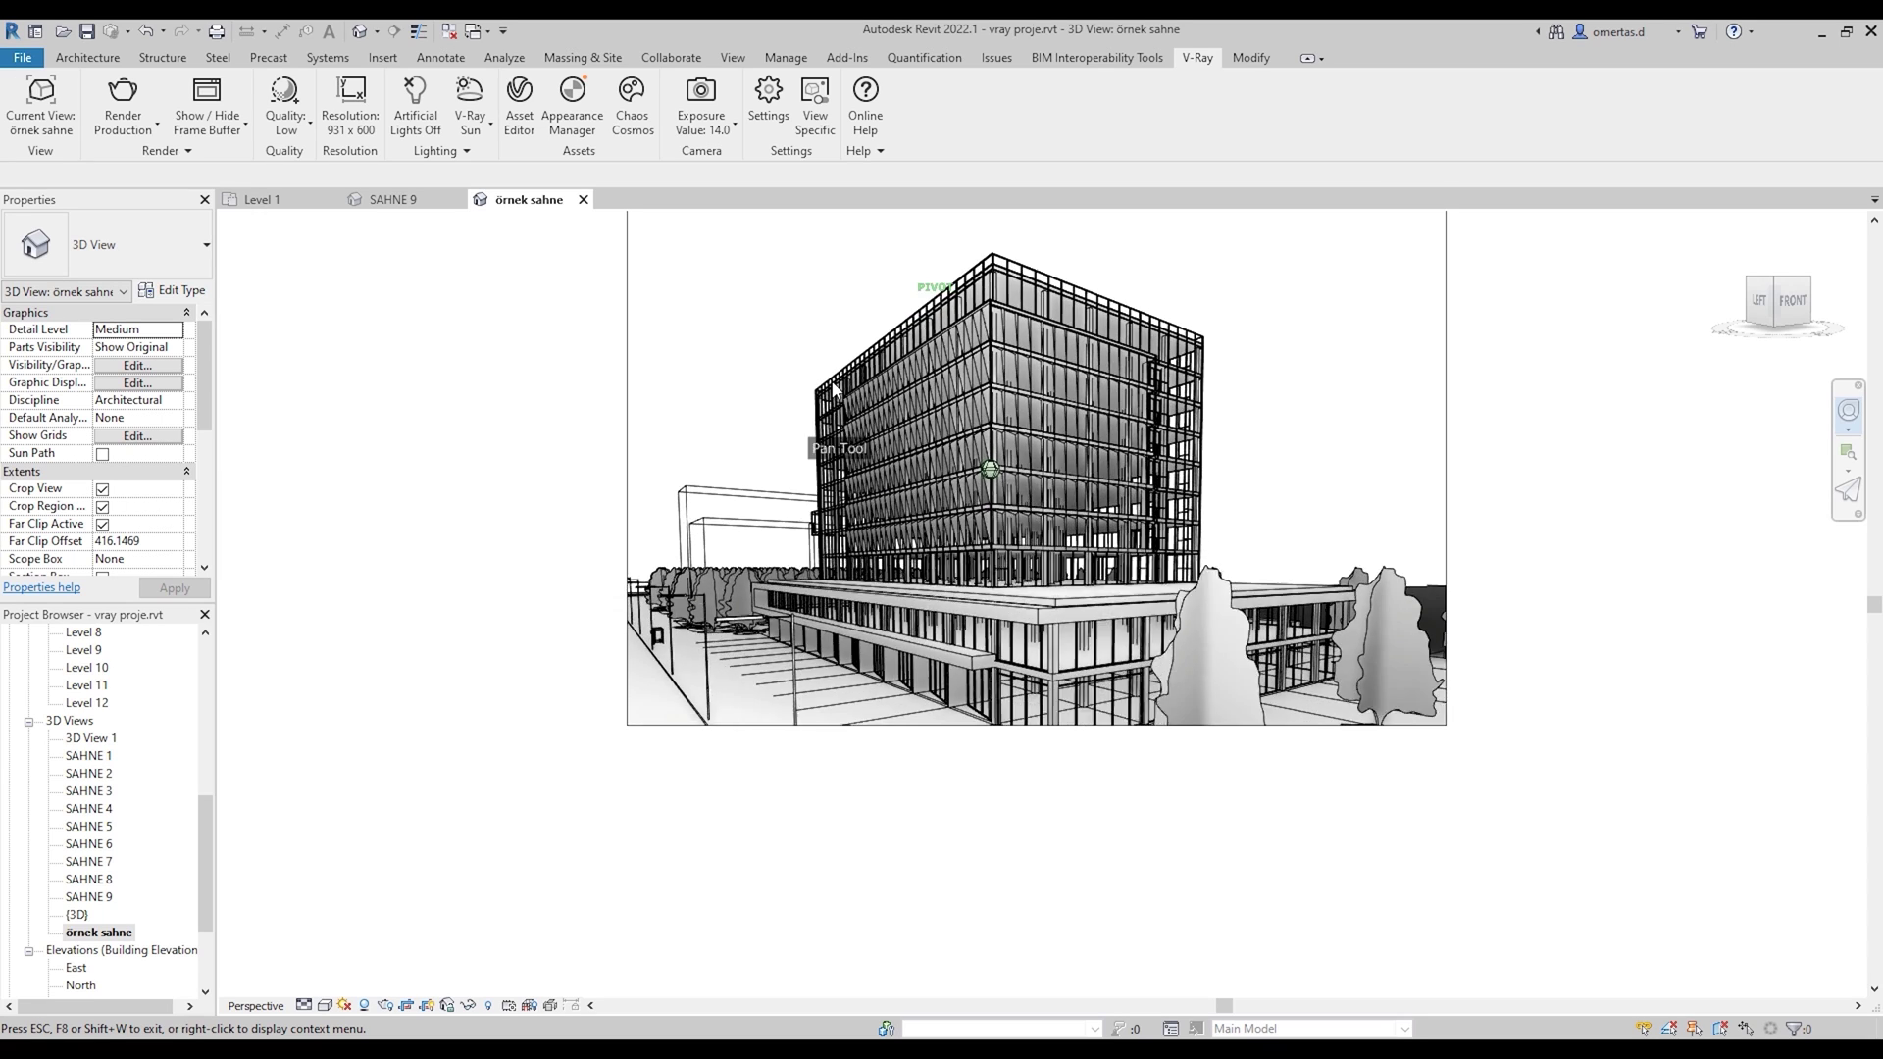
mouse_move(1084, 466)
left_mouse_down()
mouse_move(1035, 505)
mouse_move(1114, 550)
mouse_move(1037, 539)
left_mouse_up()
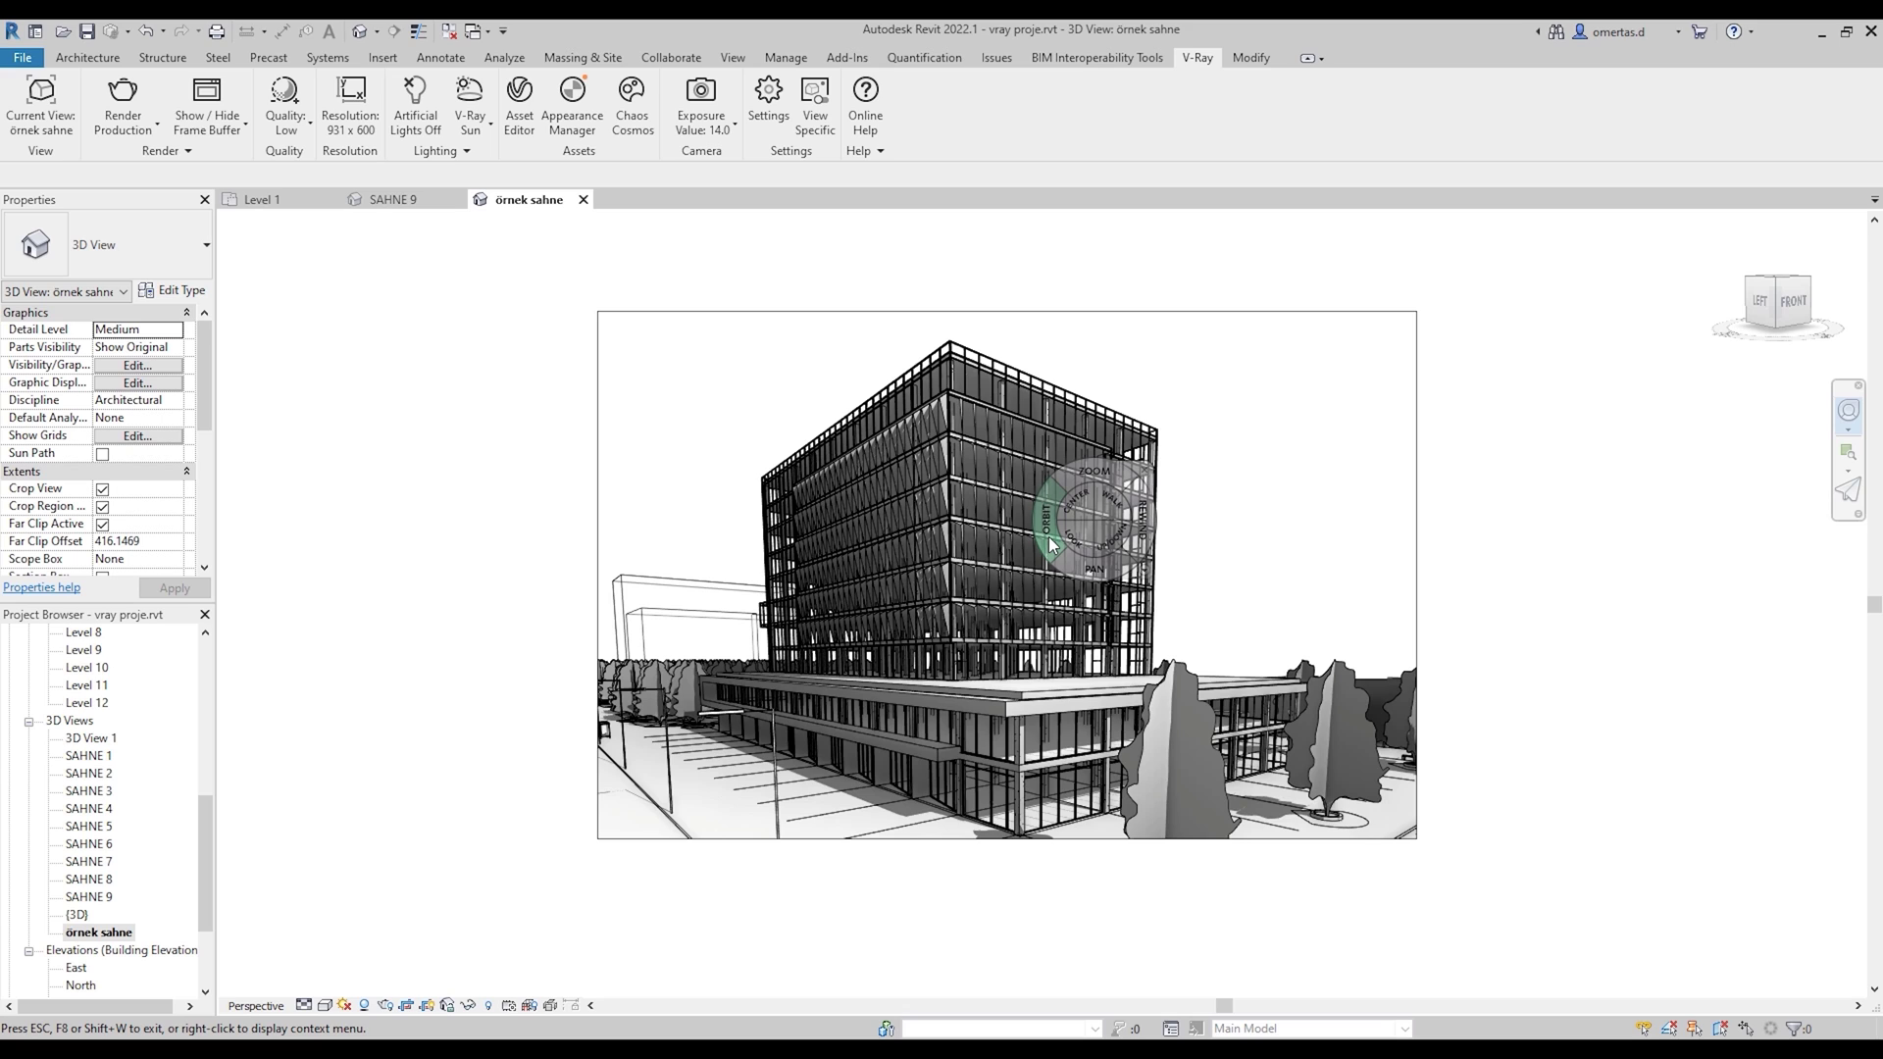
mouse_move(1094, 569)
left_mouse_down()
mouse_move(1023, 579)
mouse_move(1064, 852)
left_mouse_up()
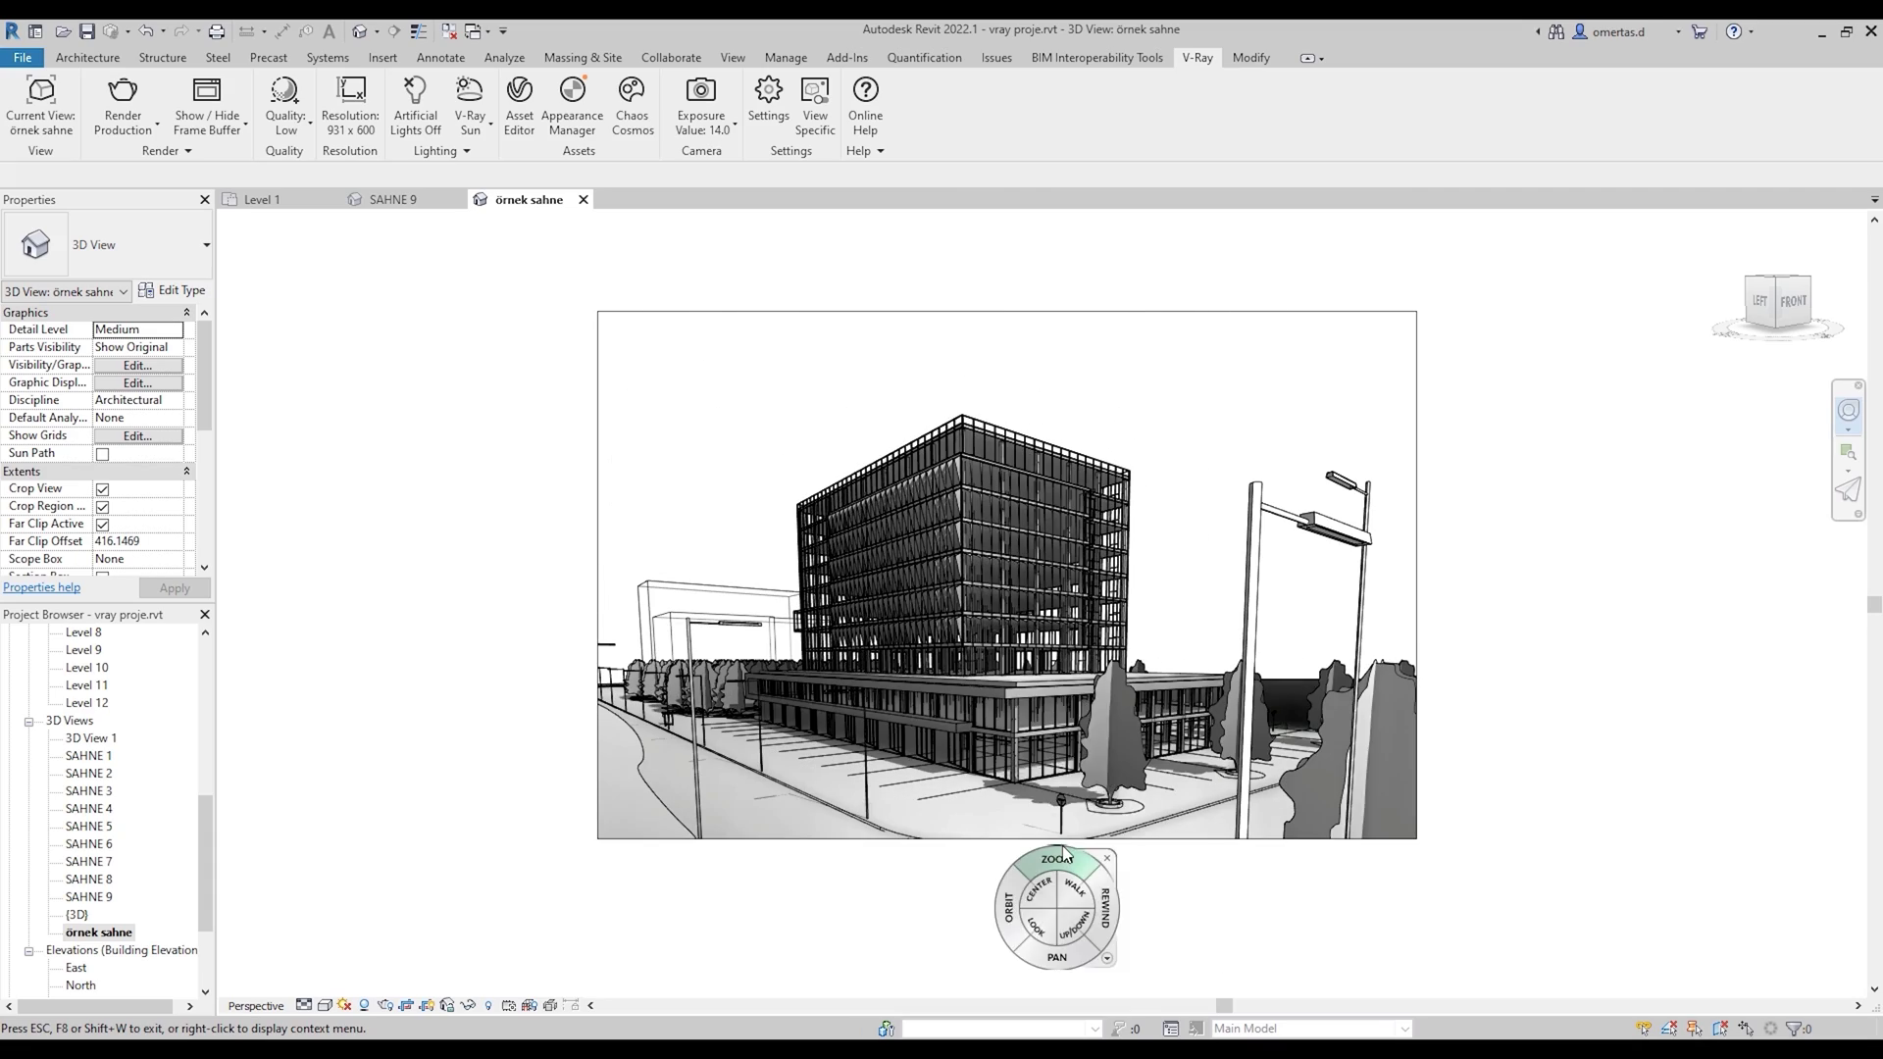
mouse_move(1103, 782)
left_mouse_down()
mouse_move(1105, 756)
mouse_move(1120, 792)
mouse_move(1113, 757)
mouse_move(1093, 760)
mouse_move(1138, 765)
left_mouse_up()
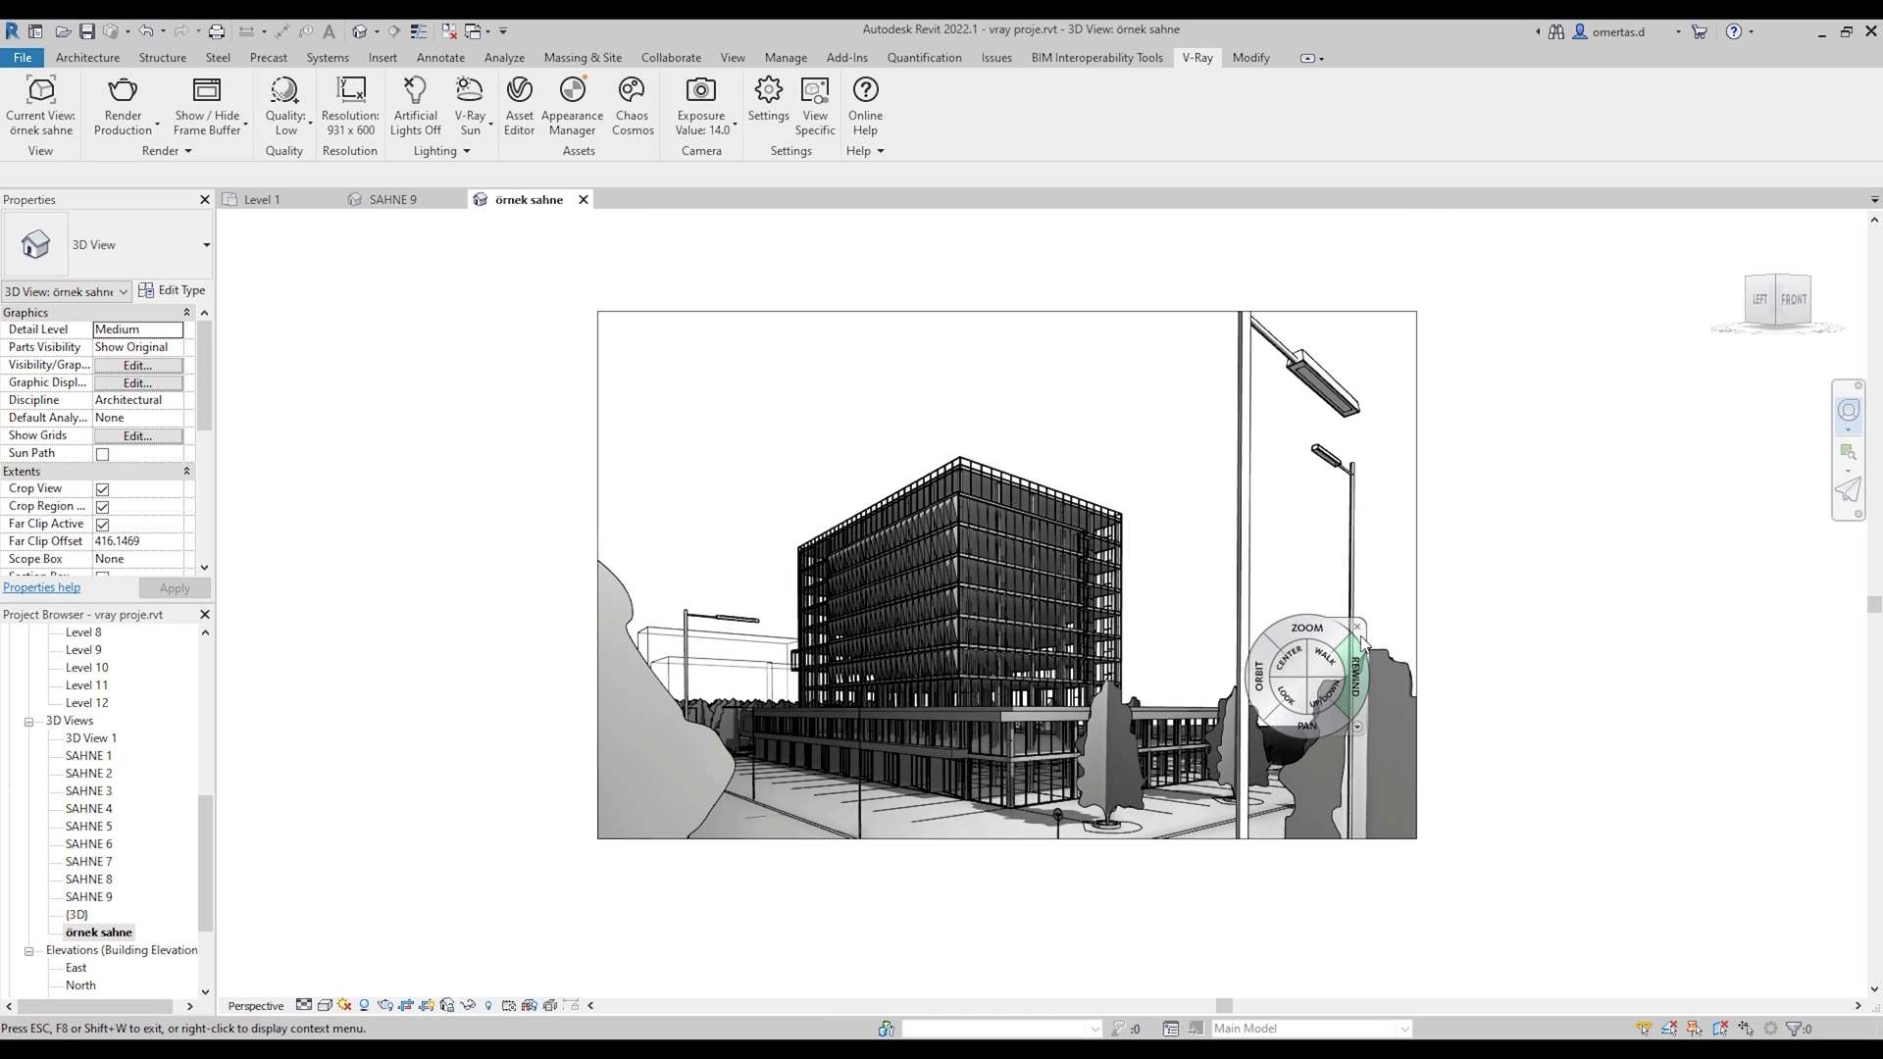
Step: Dismiss the navigation wheel and zoom into a region around the building
left_click(1358, 628)
left_click(1848, 428)
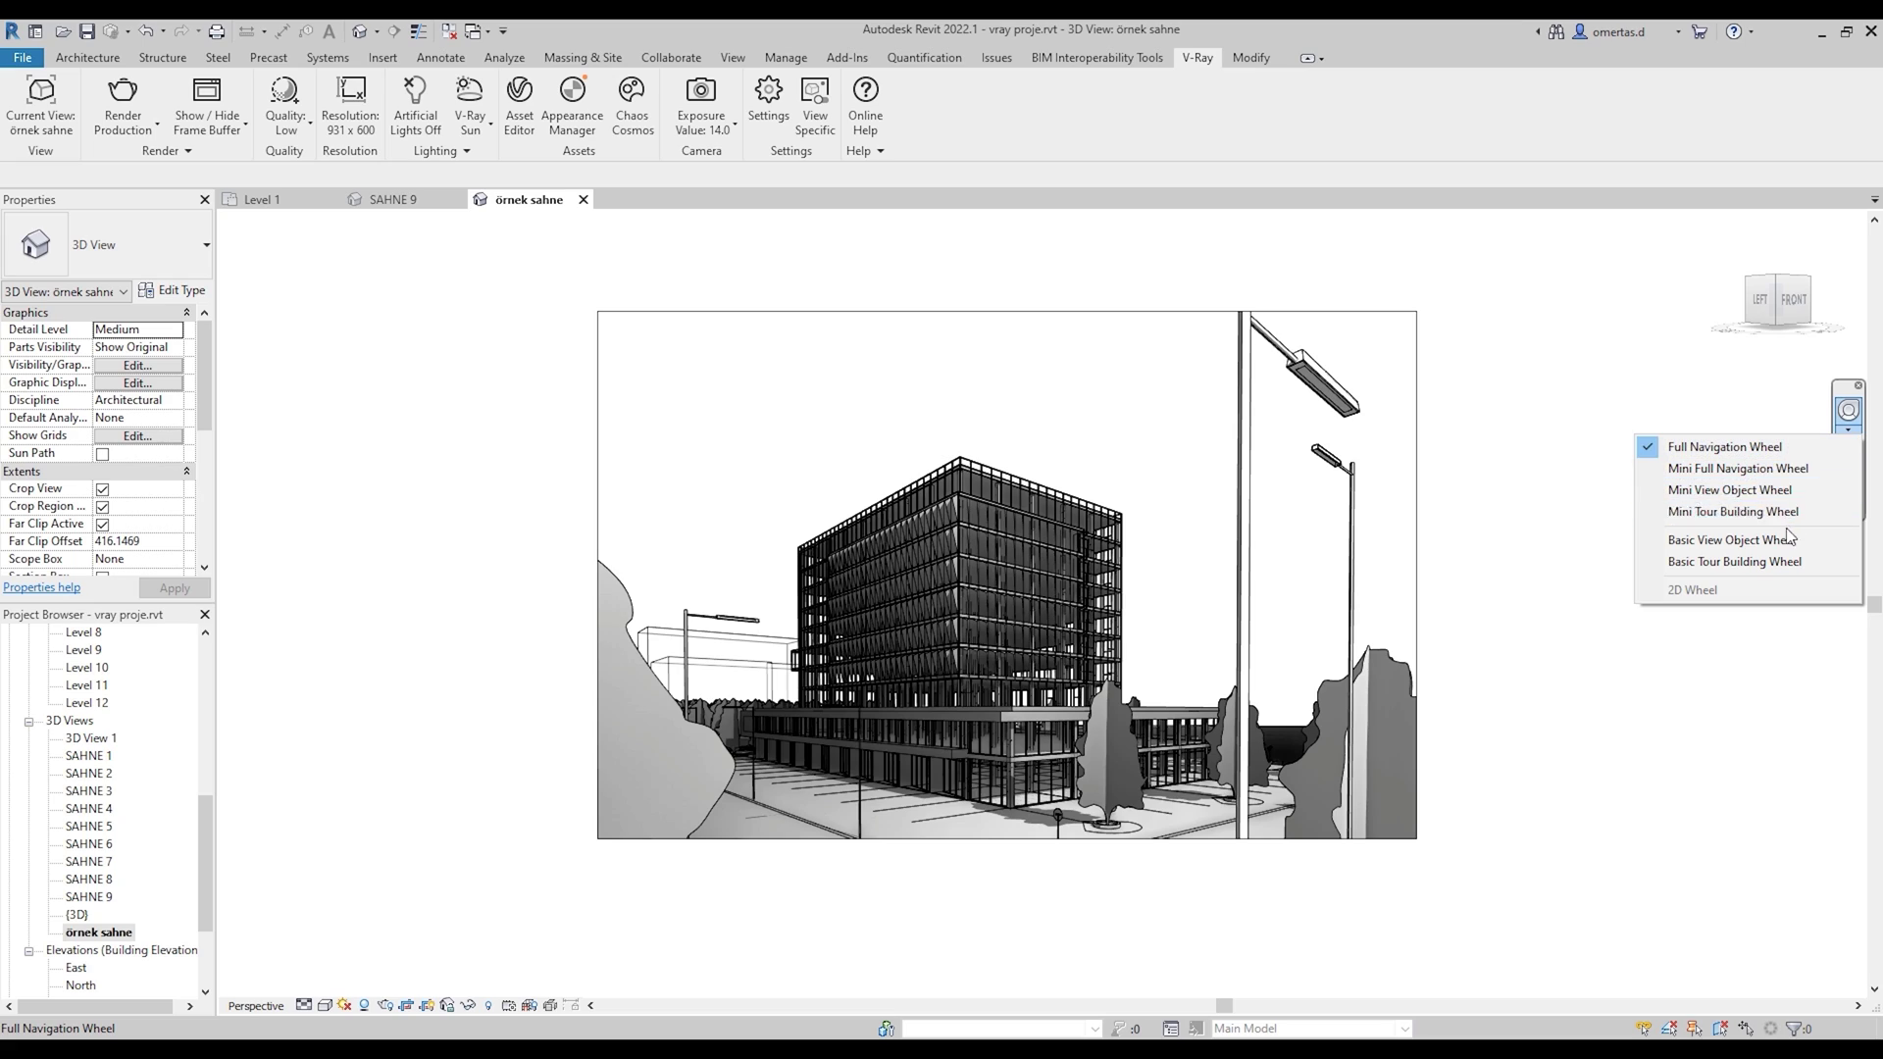
left_click(1605, 552)
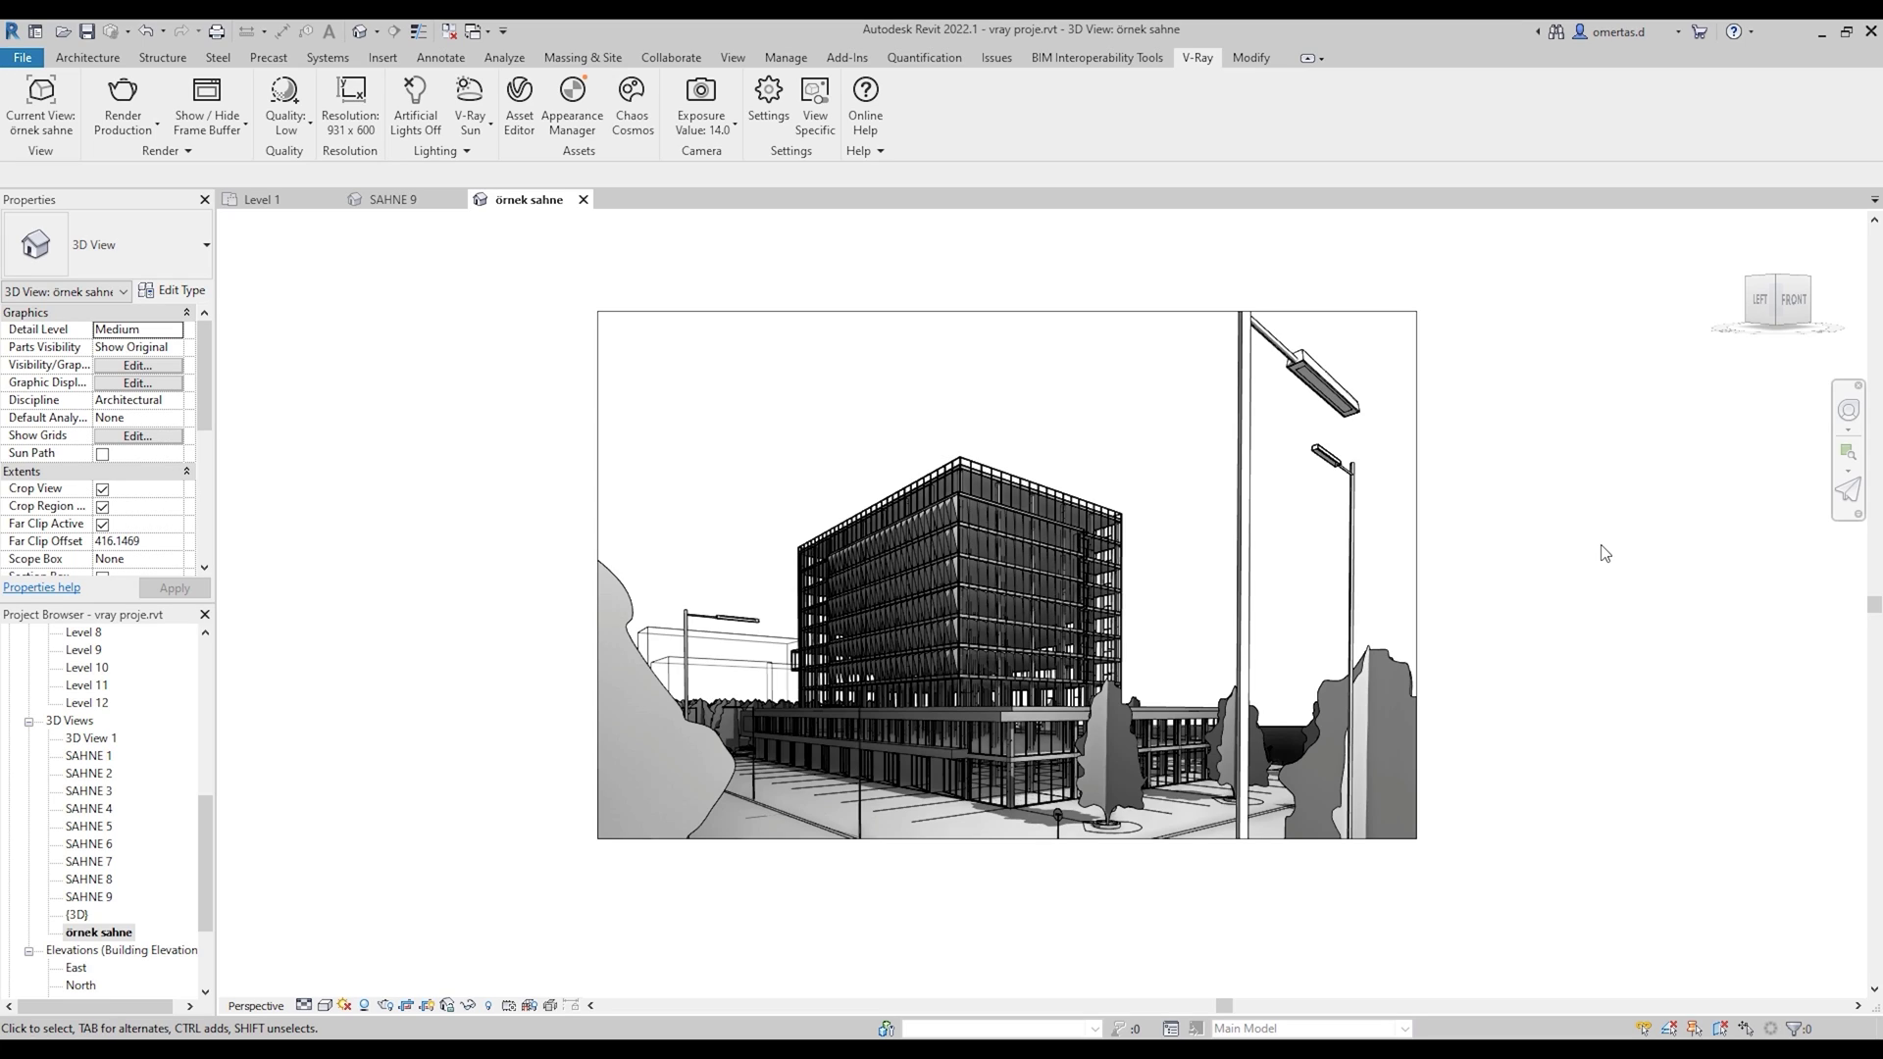
left_click(1846, 458)
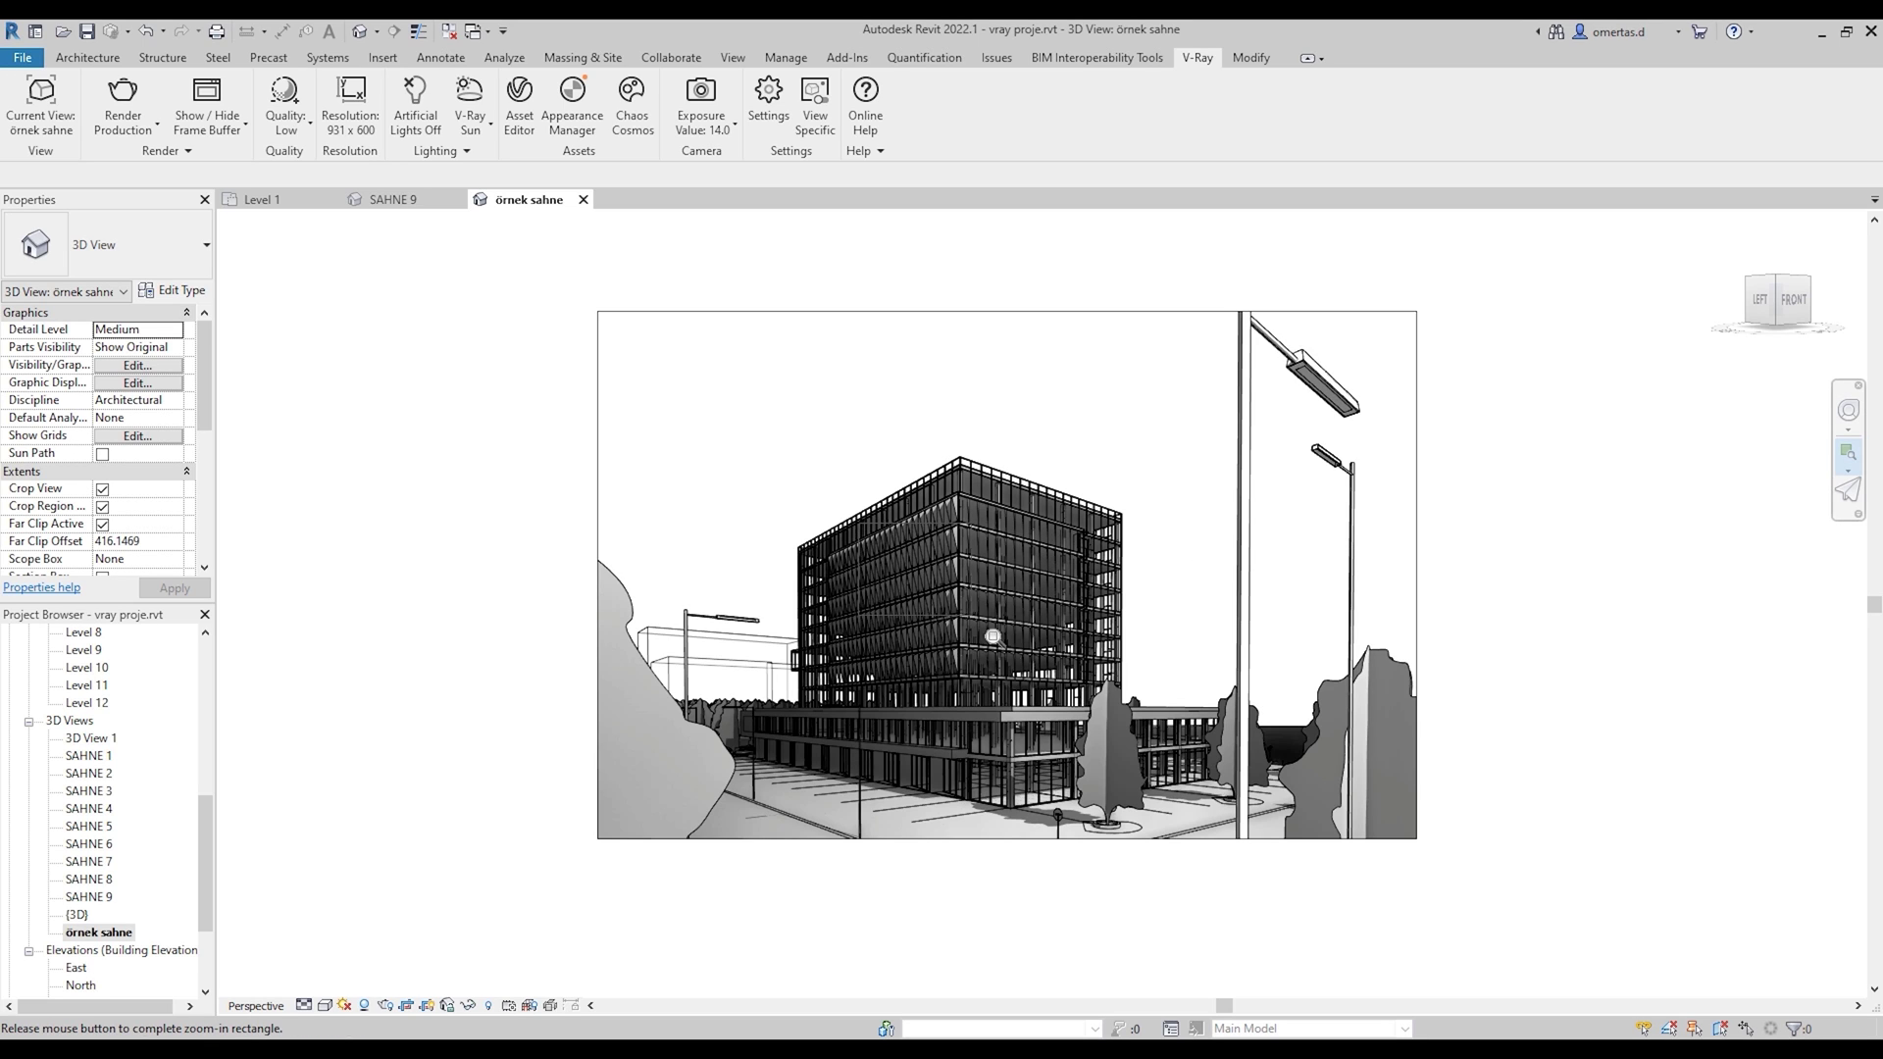
left_click_drag(856, 529, 1272, 881)
Step: Zoom to fit the crop region, then fly the camera and turn it left toward the large tree
key("z")
key("f")
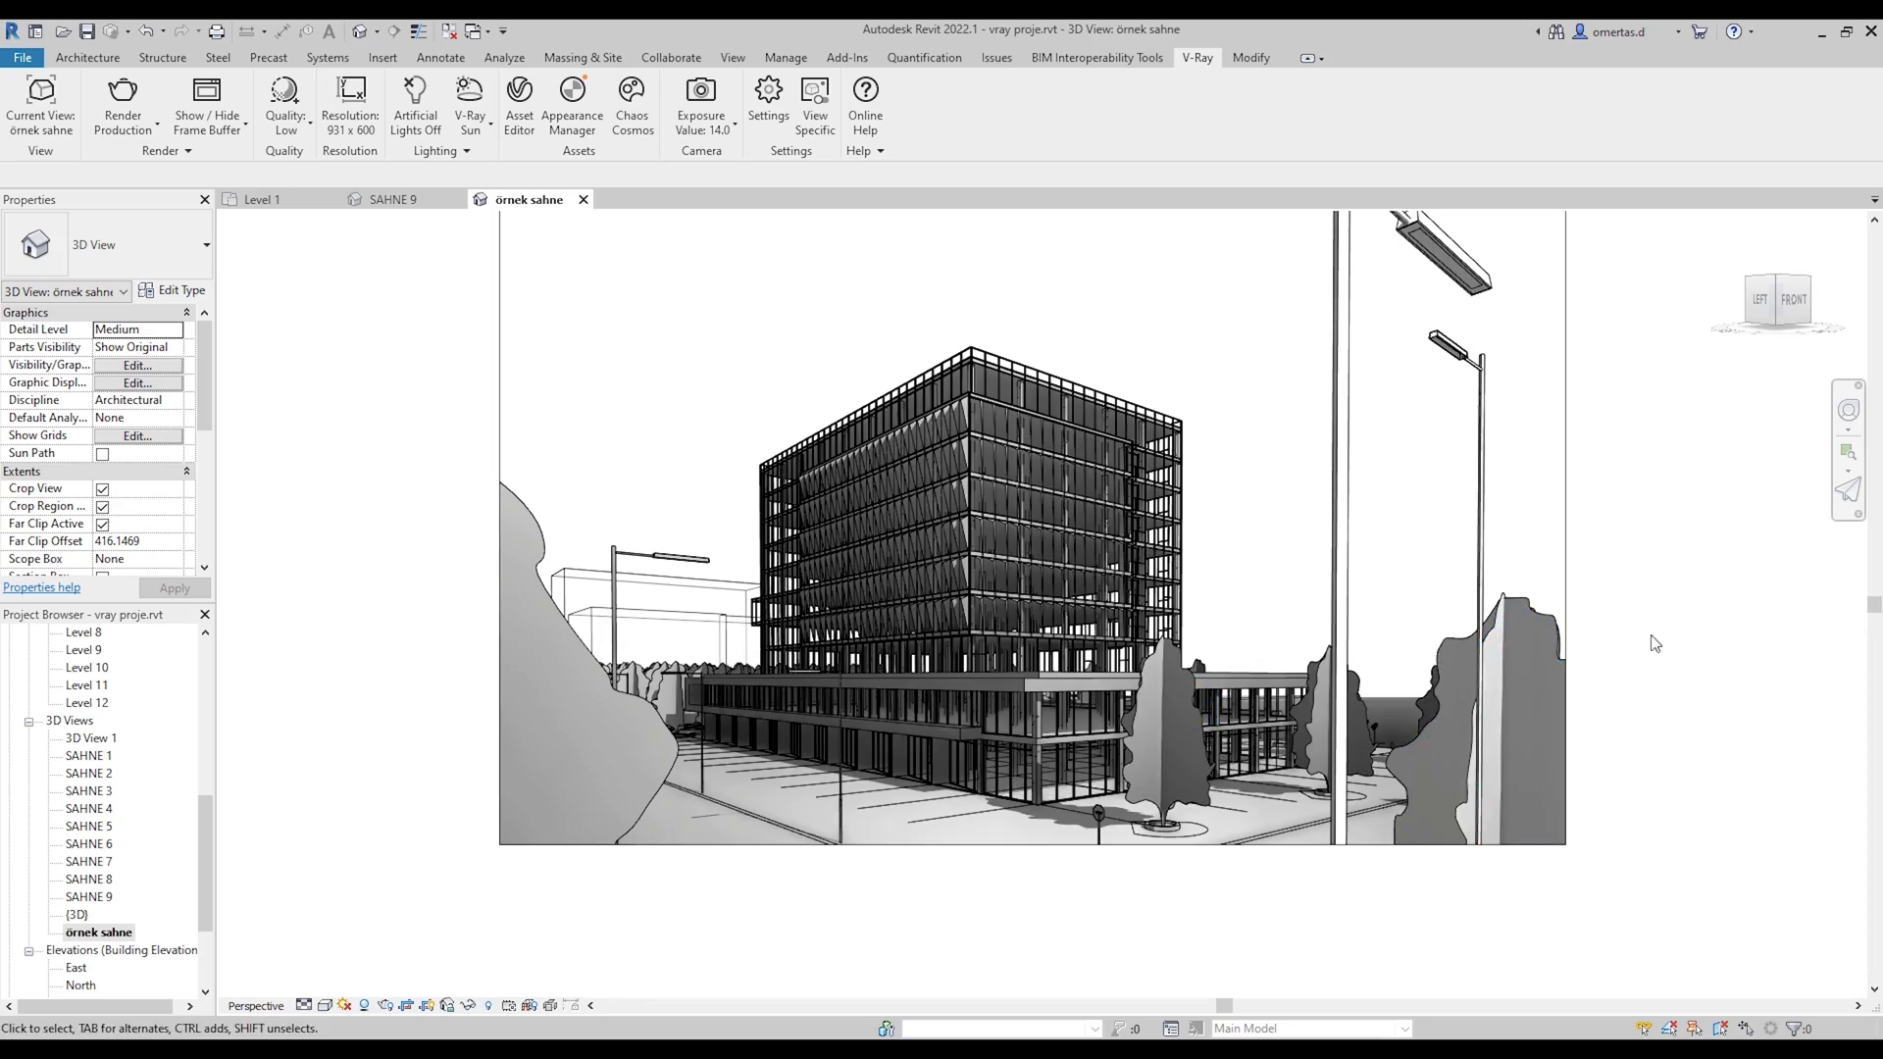
left_click(1848, 490)
left_click_drag(1417, 572, 704, 643)
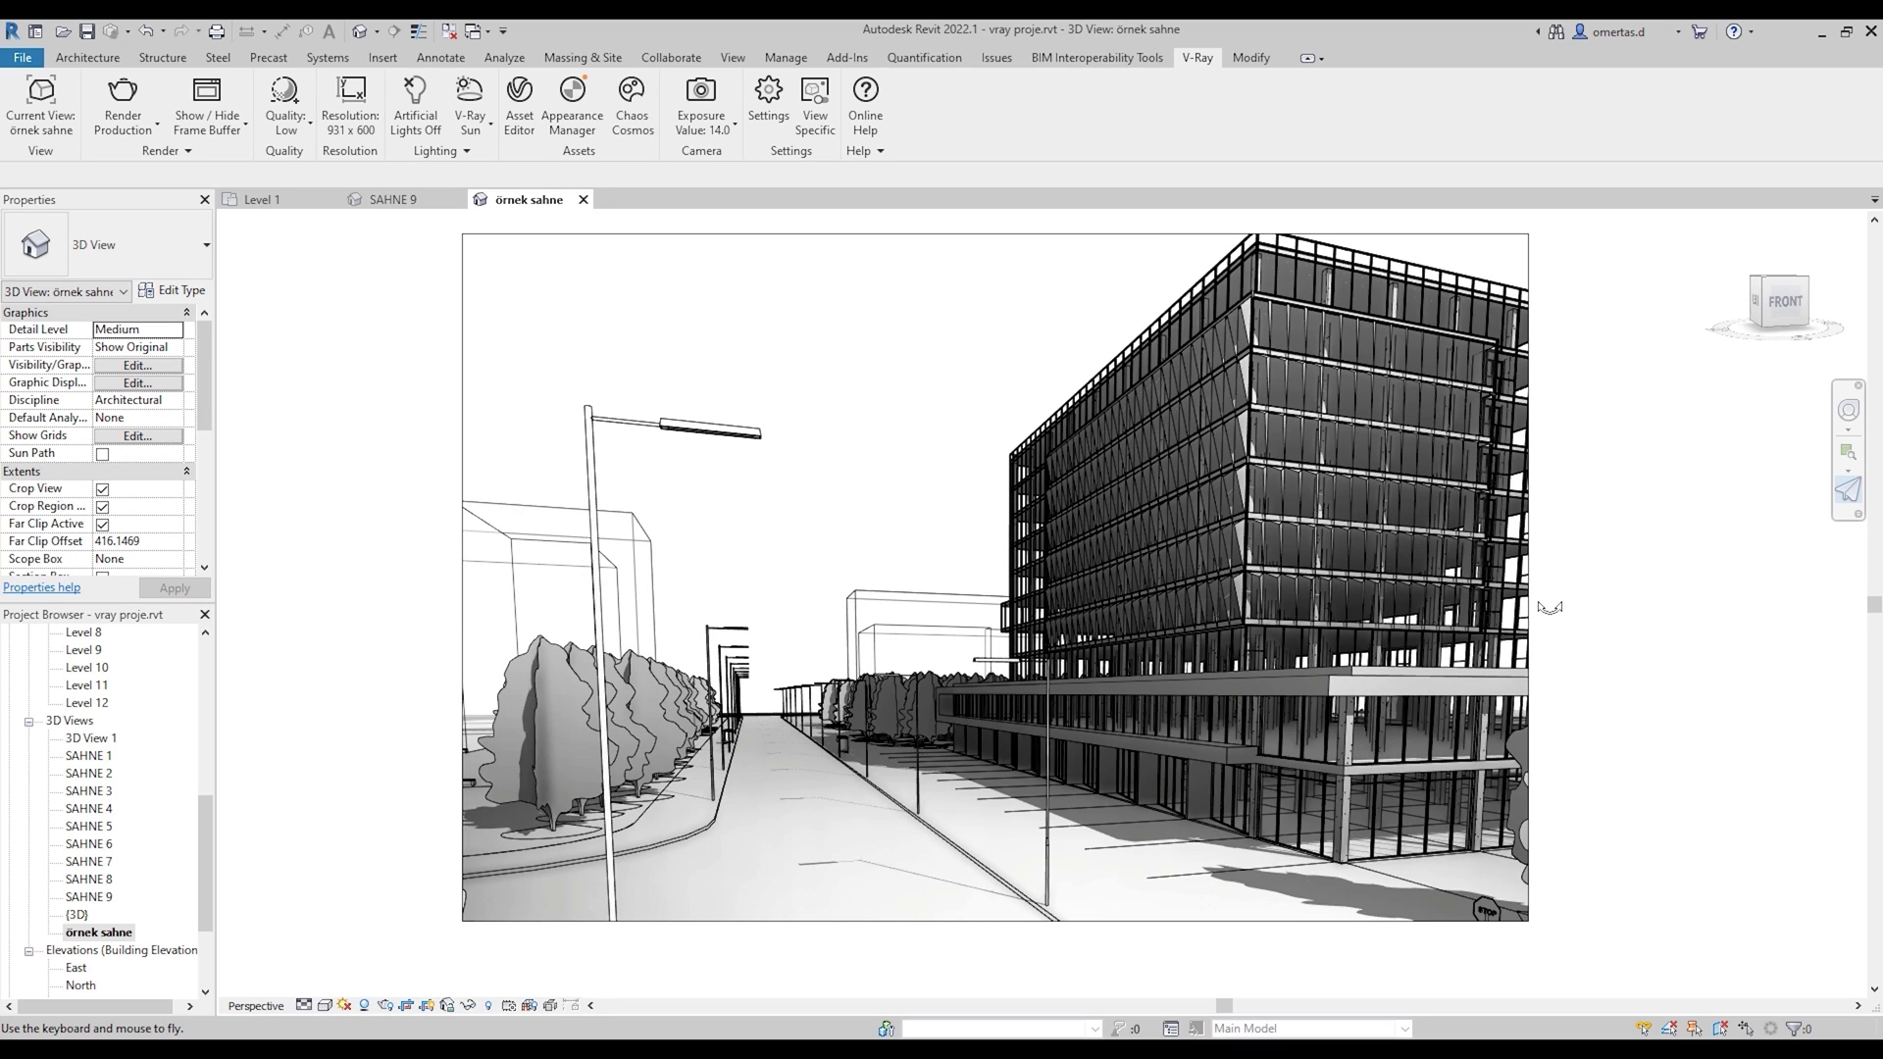
Step: Exit Fly mode, leaving the camera at street level looking down the tree-lined road
key("Escape")
key("Escape")
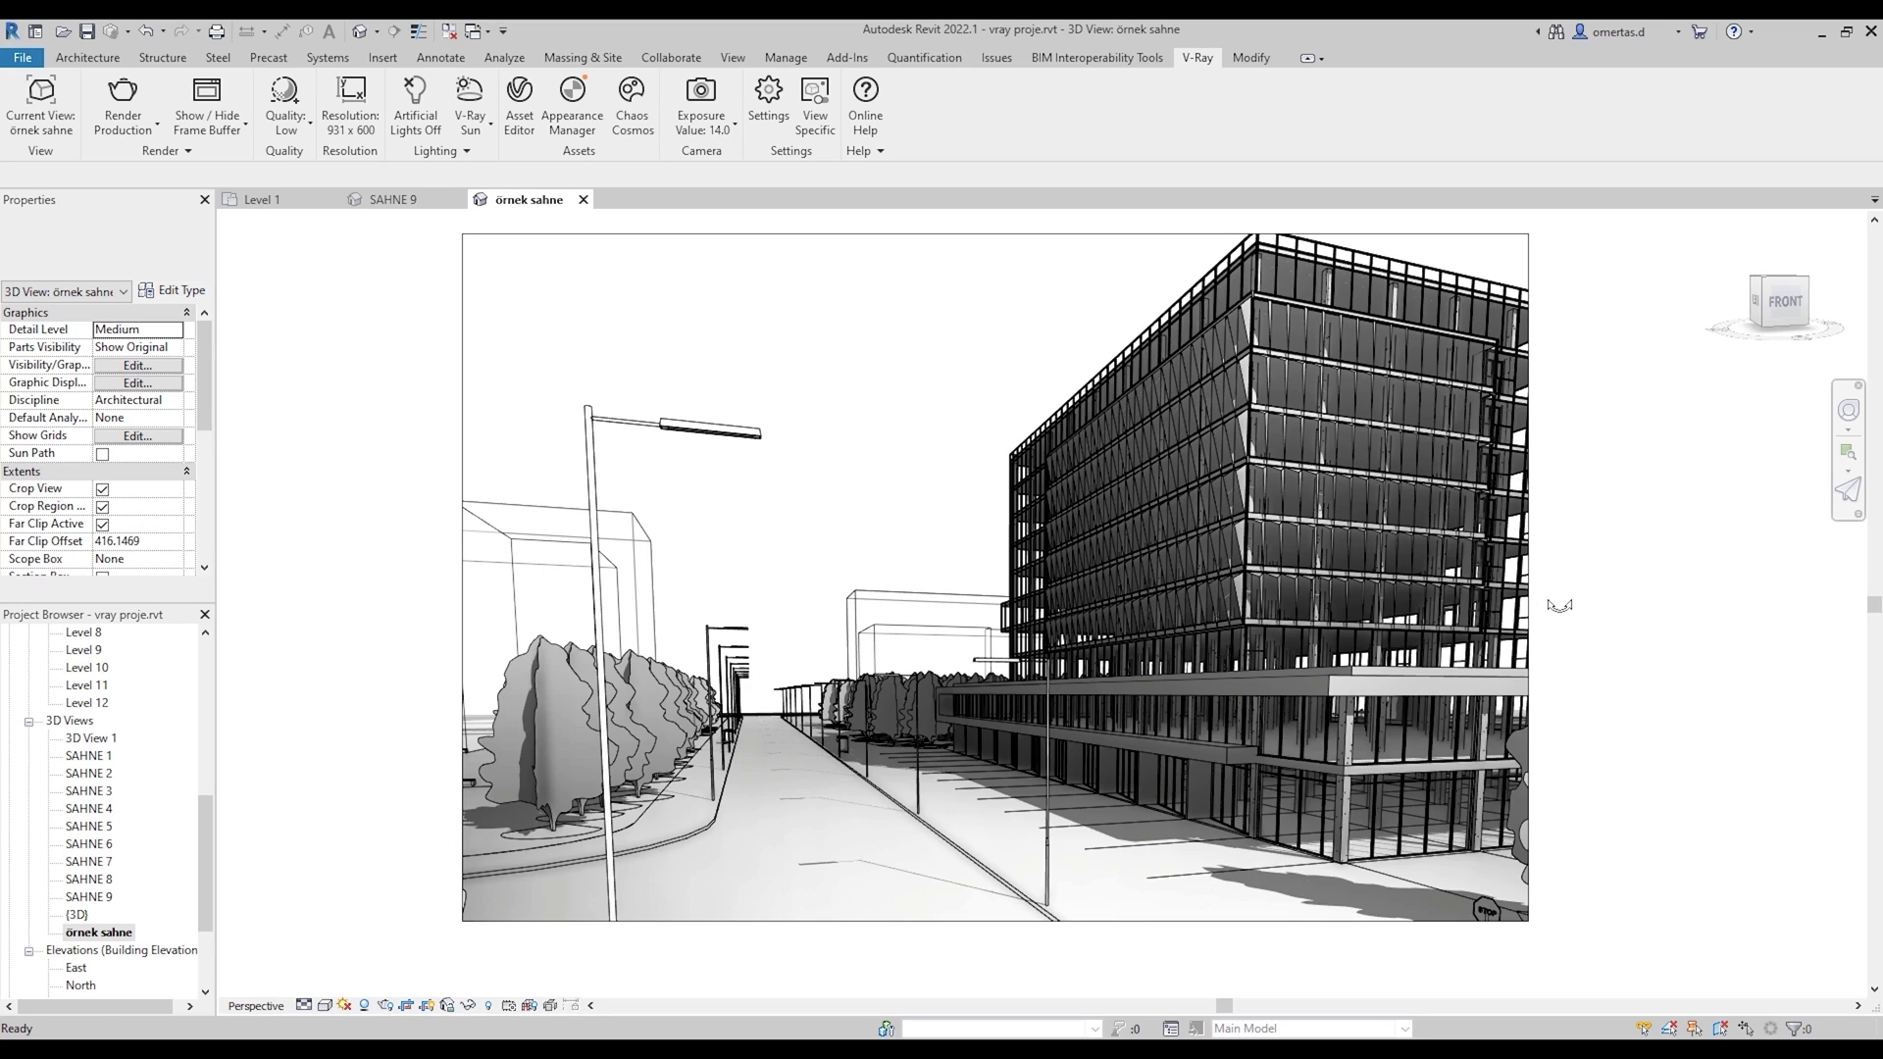